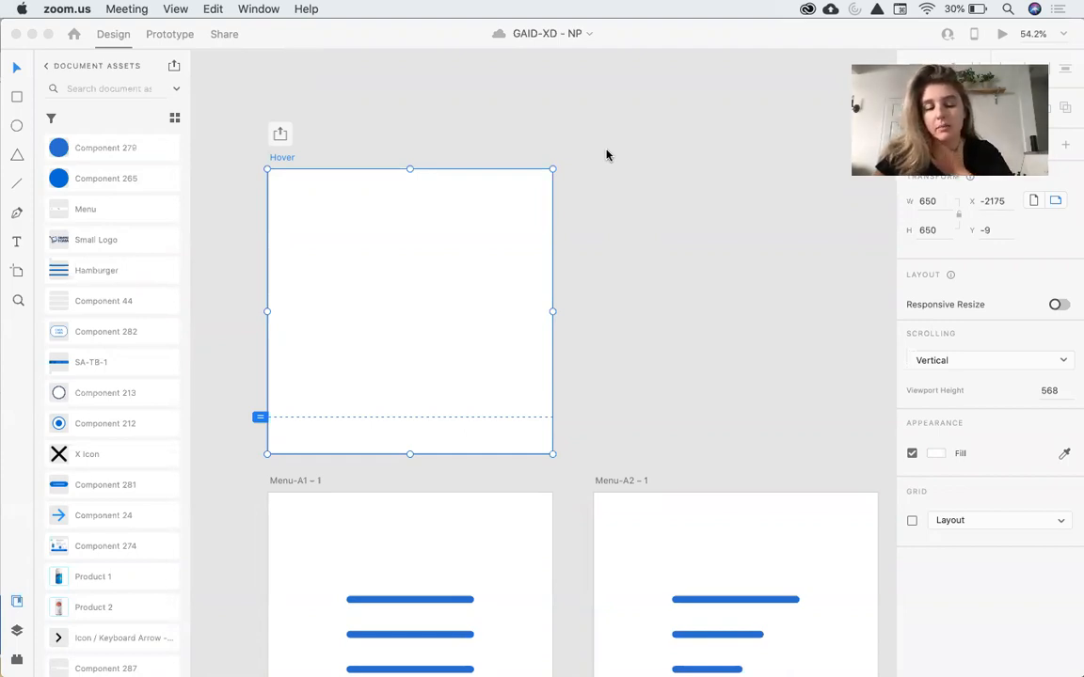
# Survey the micro-animation artboards across the canvas, returning to the empty Hover artboard.
pyautogui.hscroll(10, 607, 155)
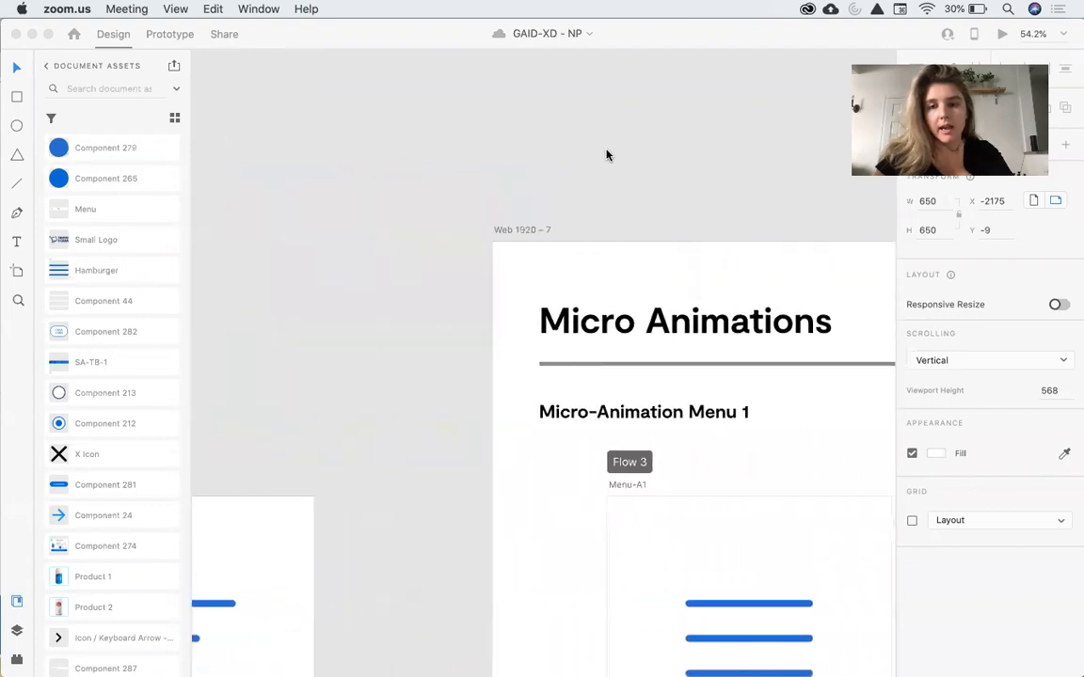
pyautogui.scroll(-2, 607, 155)
pyautogui.scroll(-10, 607, 155)
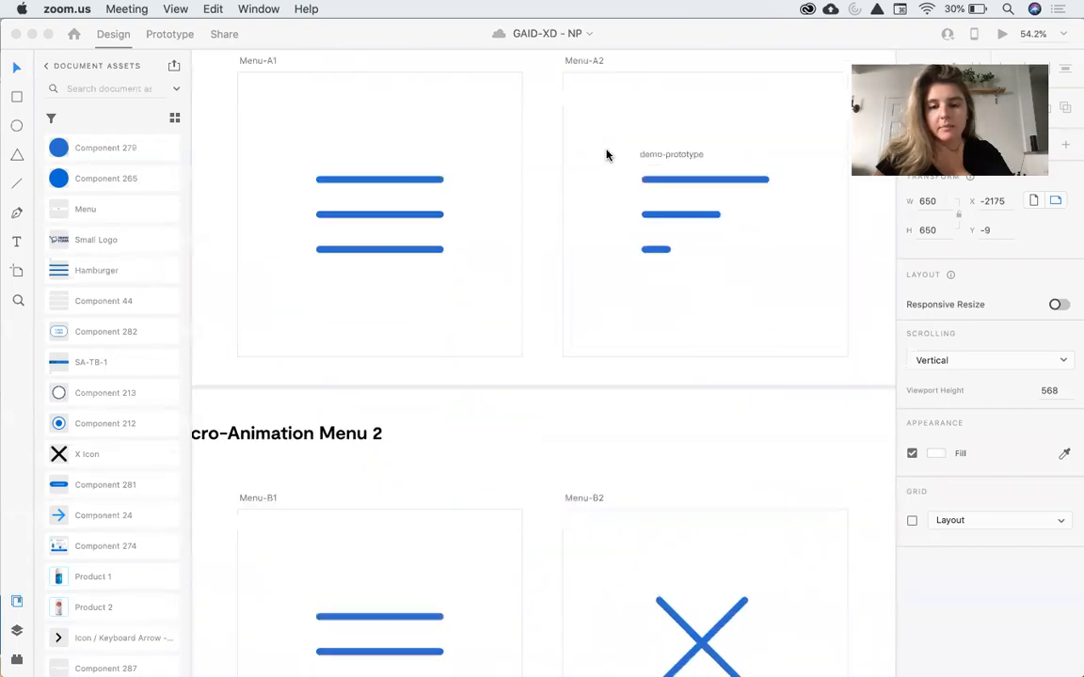
pyautogui.scroll(-5, 607, 156)
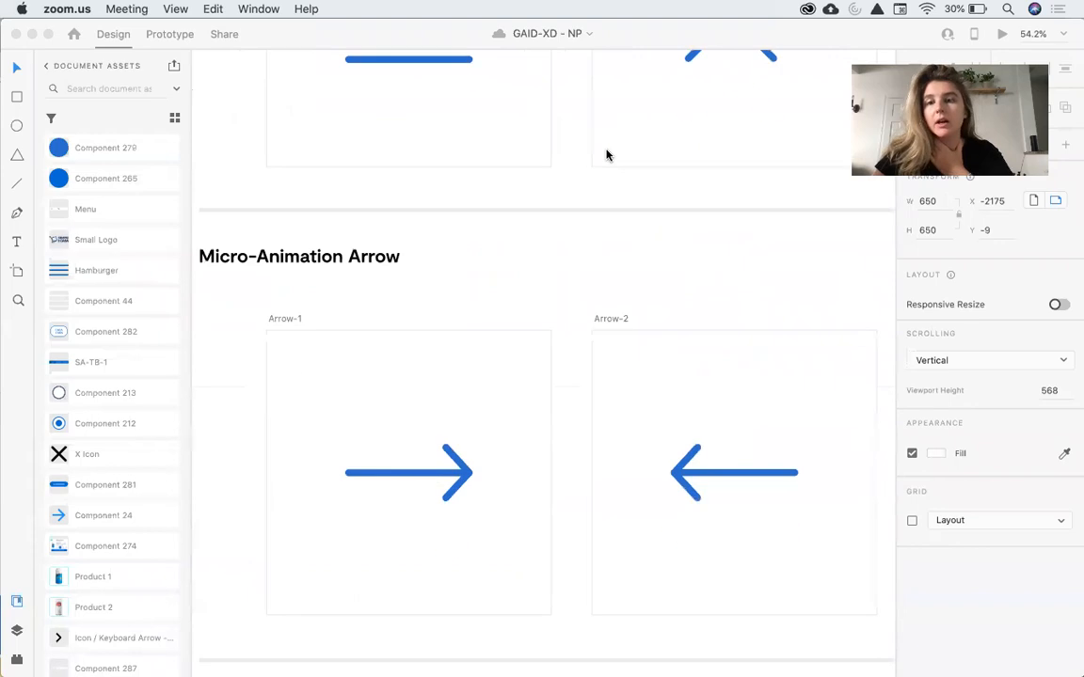
pyautogui.scroll(10, 607, 155)
pyautogui.scroll(2, 607, 155)
pyautogui.hscroll(-10, 606, 156)
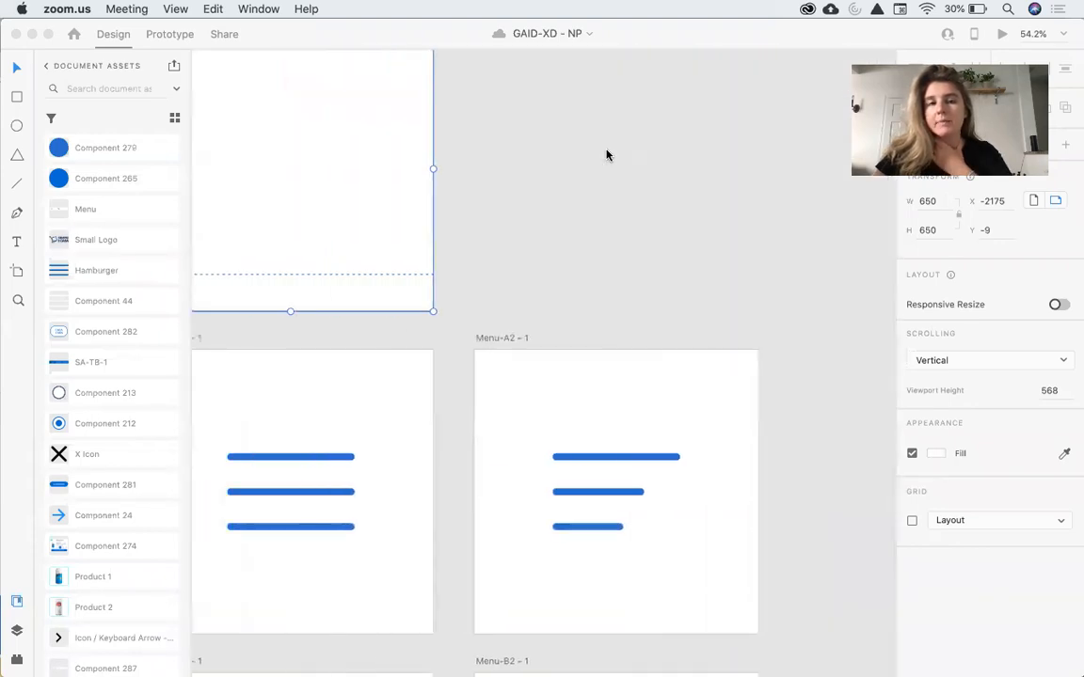
pyautogui.scroll(3, 607, 155)
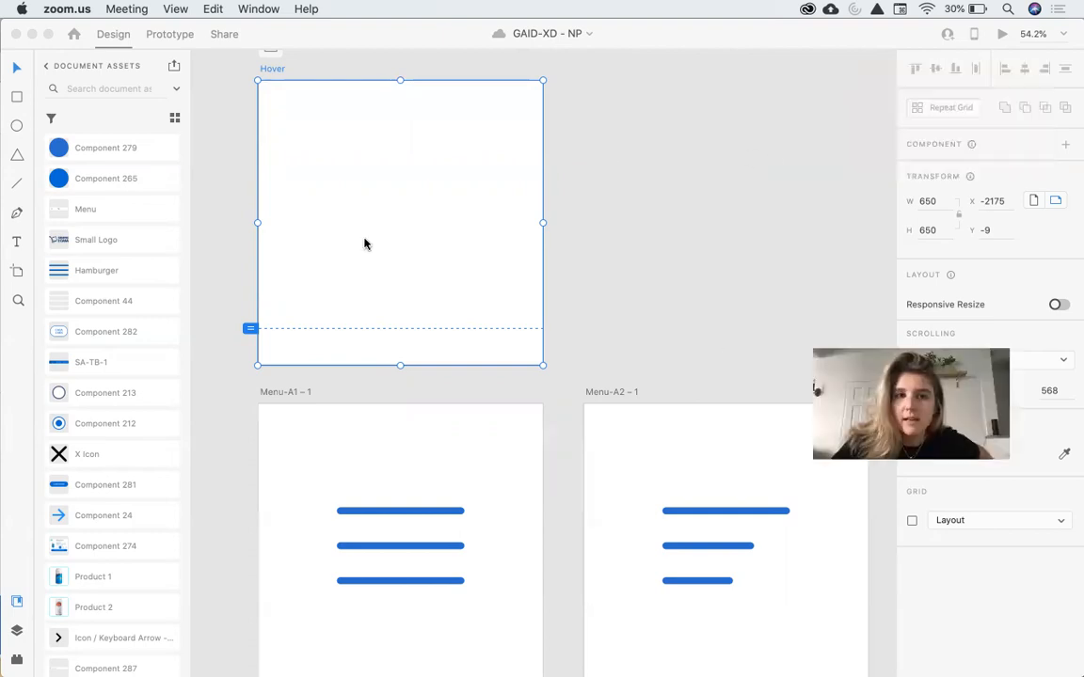
# Draw a circle about 322 × 322 inside the Hover artboard with the Ellipse tool.
pyautogui.click(16, 125)
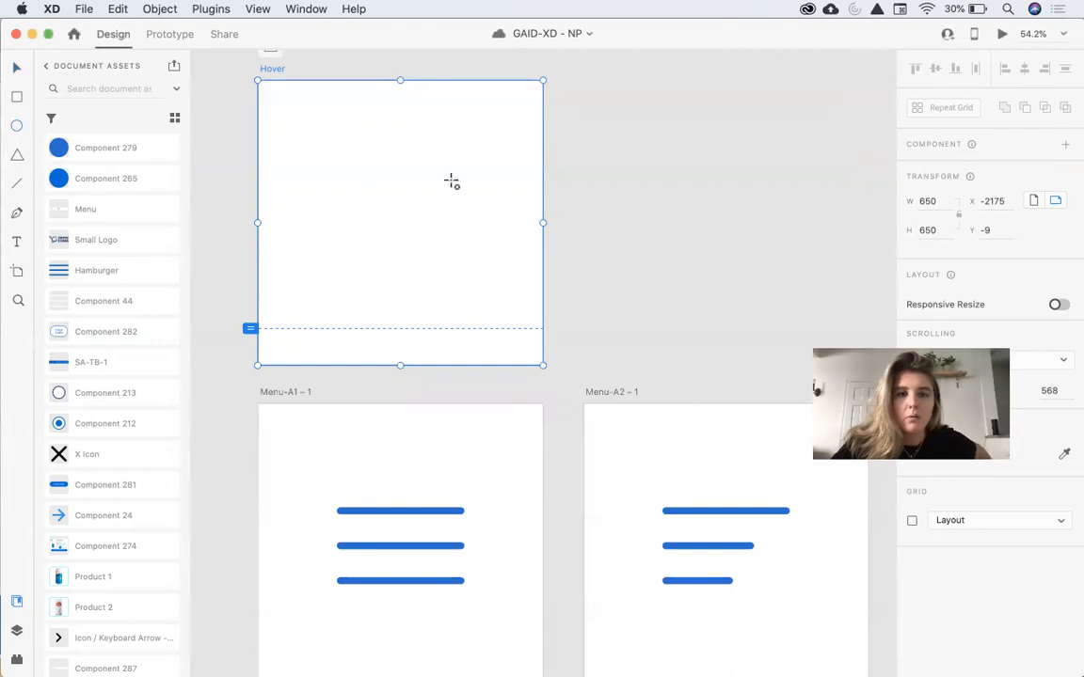
pyautogui.moveTo(331, 145)
pyautogui.mouseDown()
pyautogui.moveTo(524, 357)
pyautogui.moveTo(471, 297)
pyautogui.mouseUp()
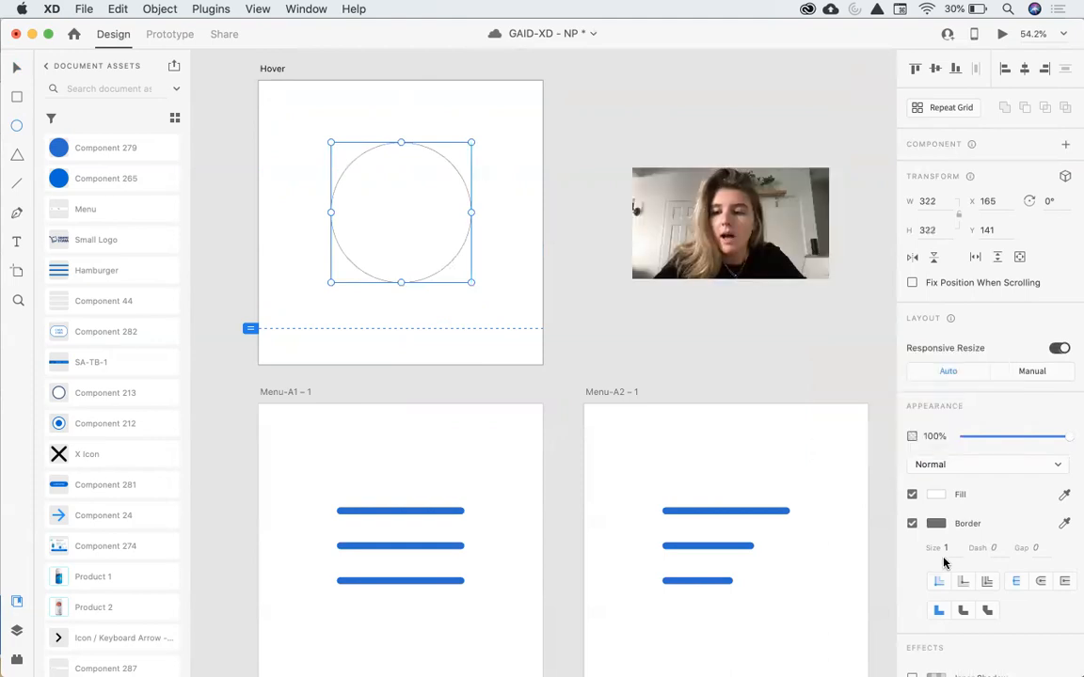
# Remove the circle's border and fill it with the blue #2A6DCE swatch.
pyautogui.click(910, 523)
pyautogui.click(935, 495)
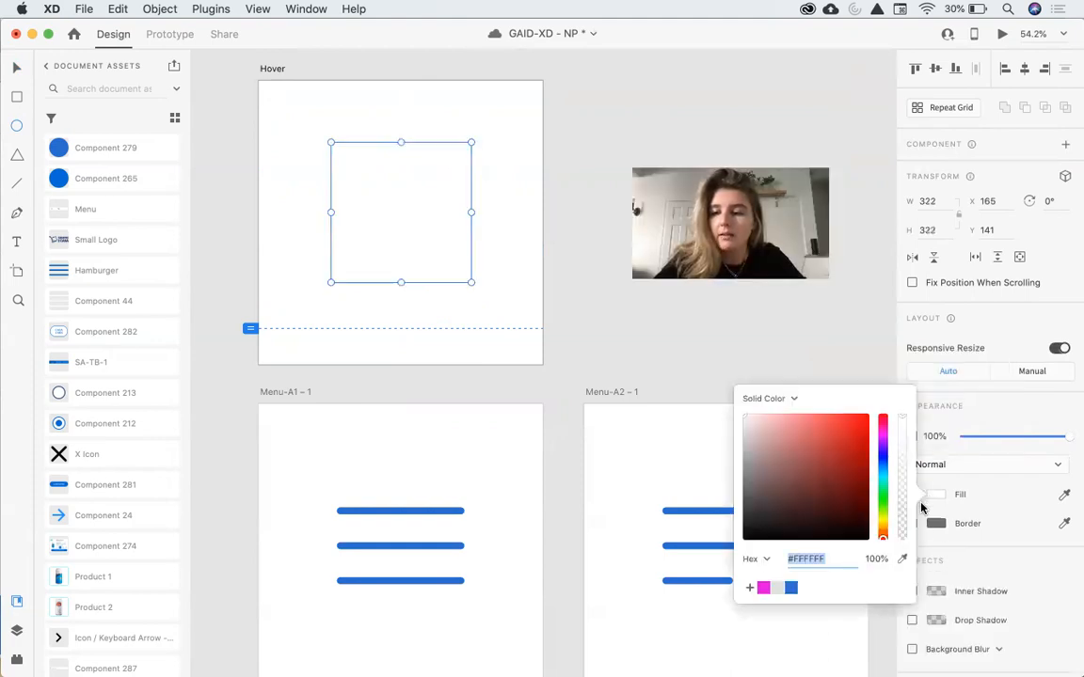
pyautogui.click(791, 588)
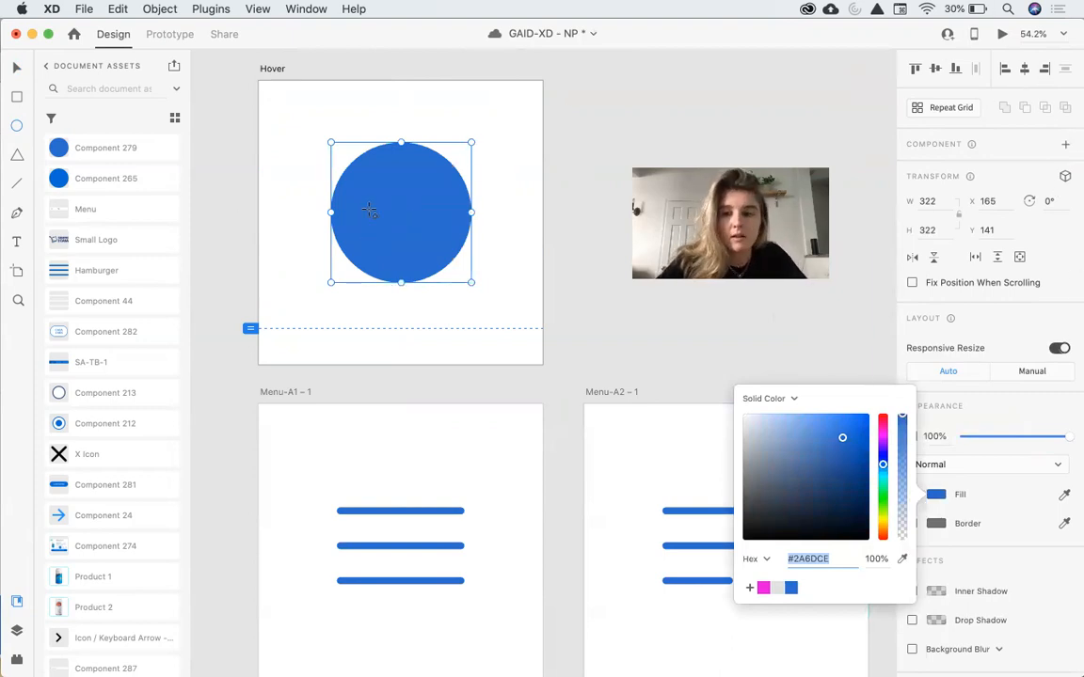
# Convert the circle into a new component in the document assets.
pyautogui.write('v')
pyautogui.scroll(5, 94, 216)
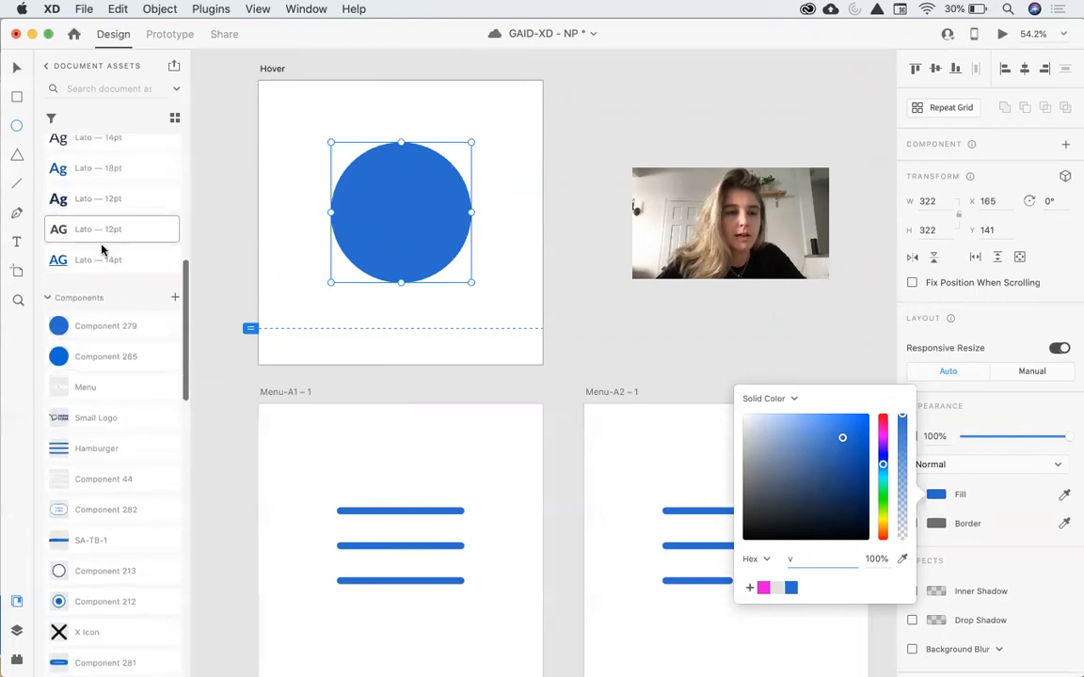
pyautogui.click(175, 297)
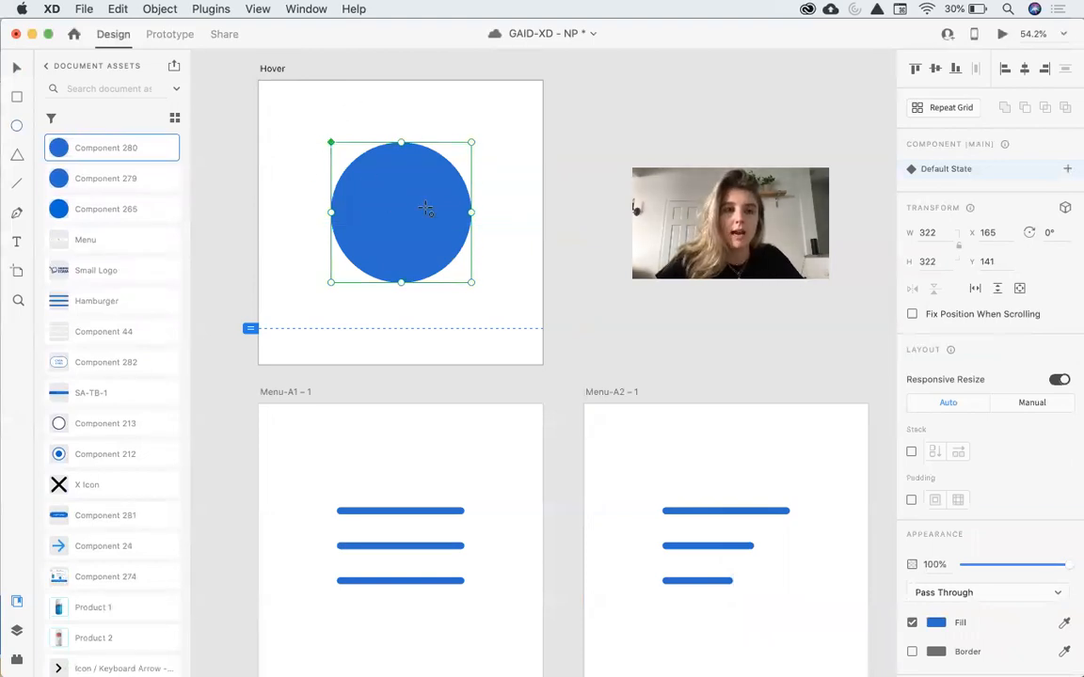
pyautogui.press('e')
pyautogui.moveTo(383, 194); pyautogui.dragTo(625, 176)
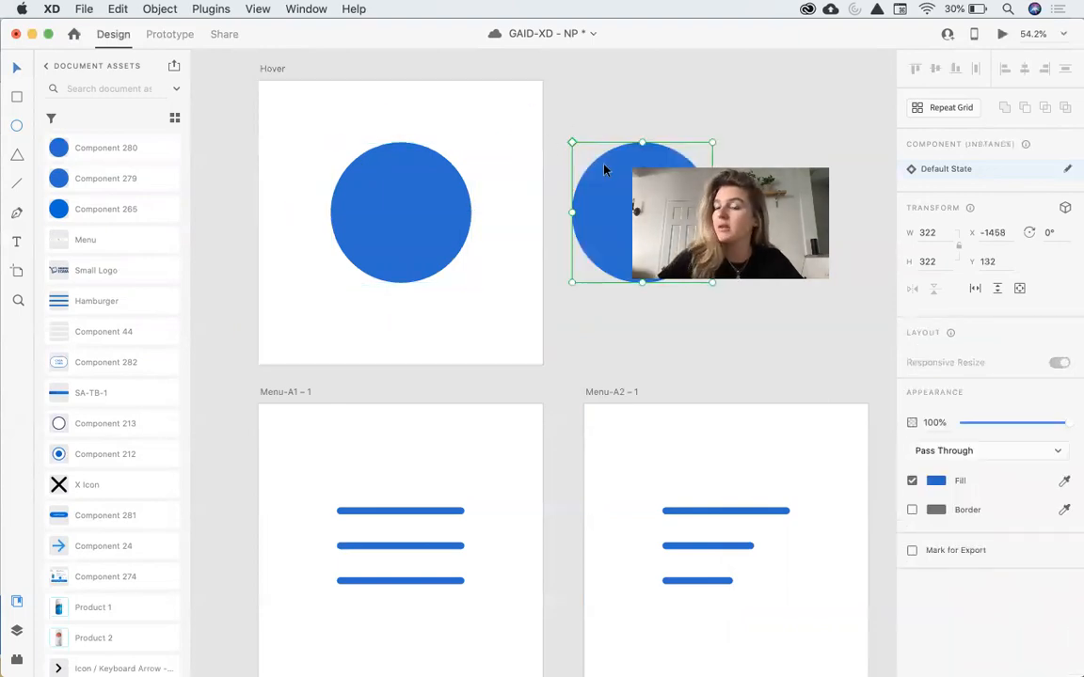
pyautogui.rightClick(604, 189)
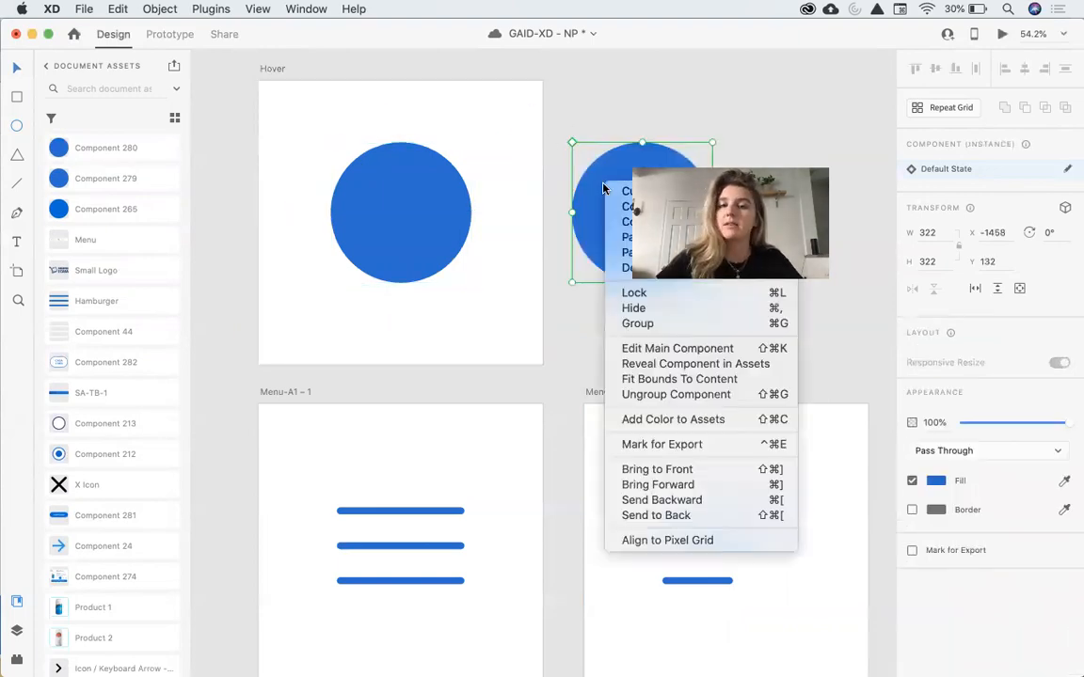
pyautogui.click(649, 349)
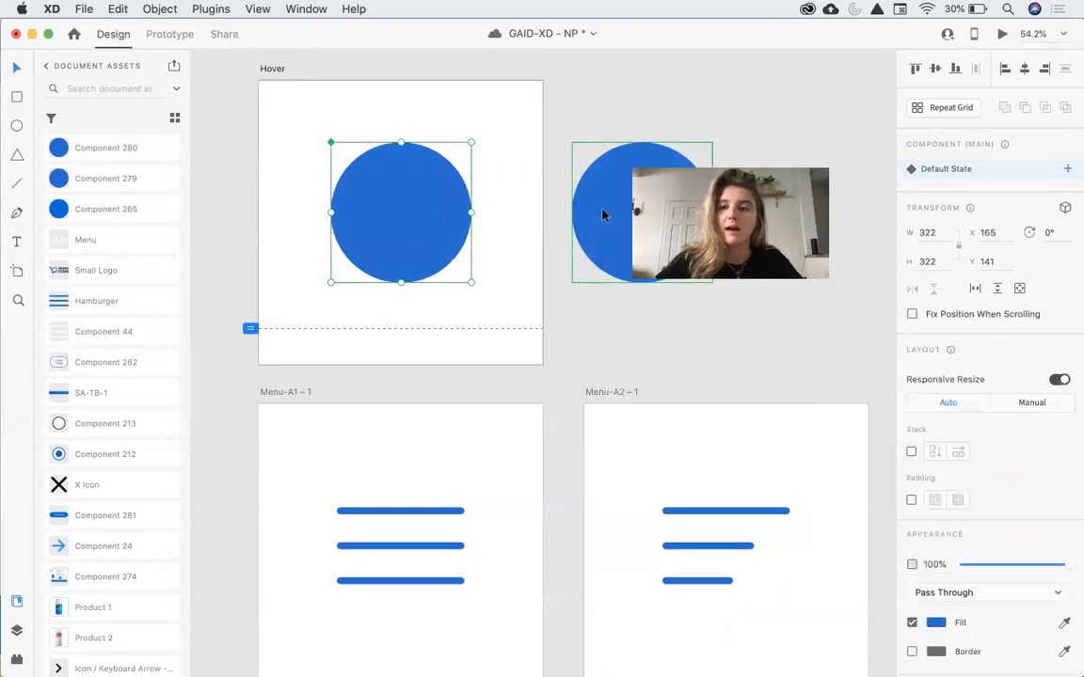
pyautogui.click(603, 215)
pyautogui.press('Delete')
# Add a Hover State to the main circle component.
pyautogui.click(399, 244)
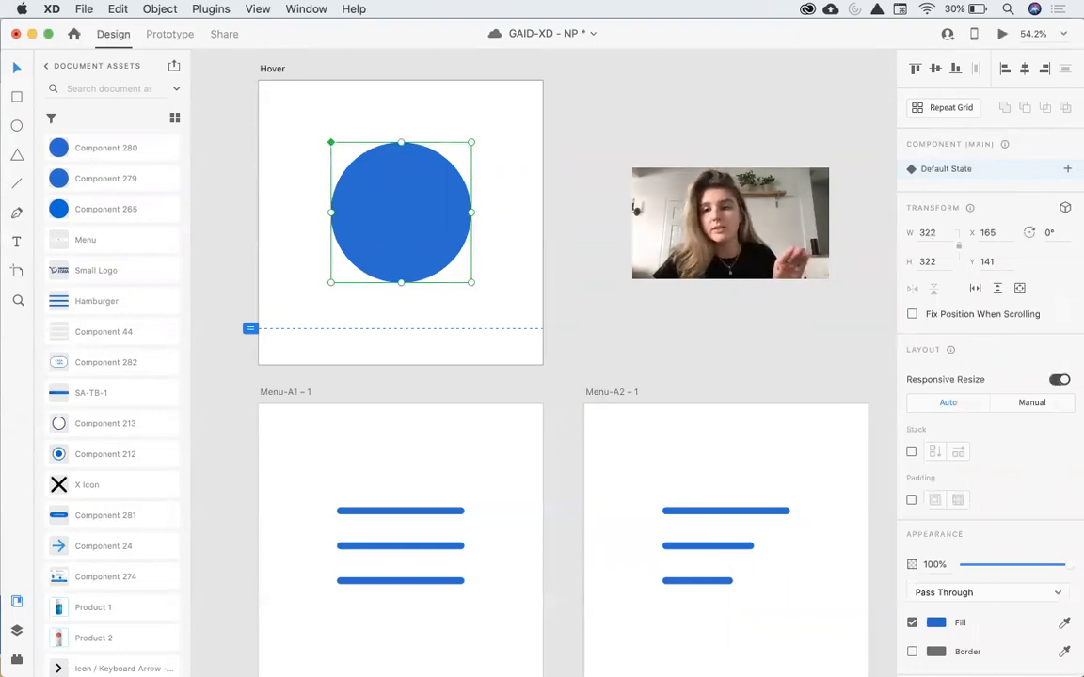
pyautogui.click(1067, 169)
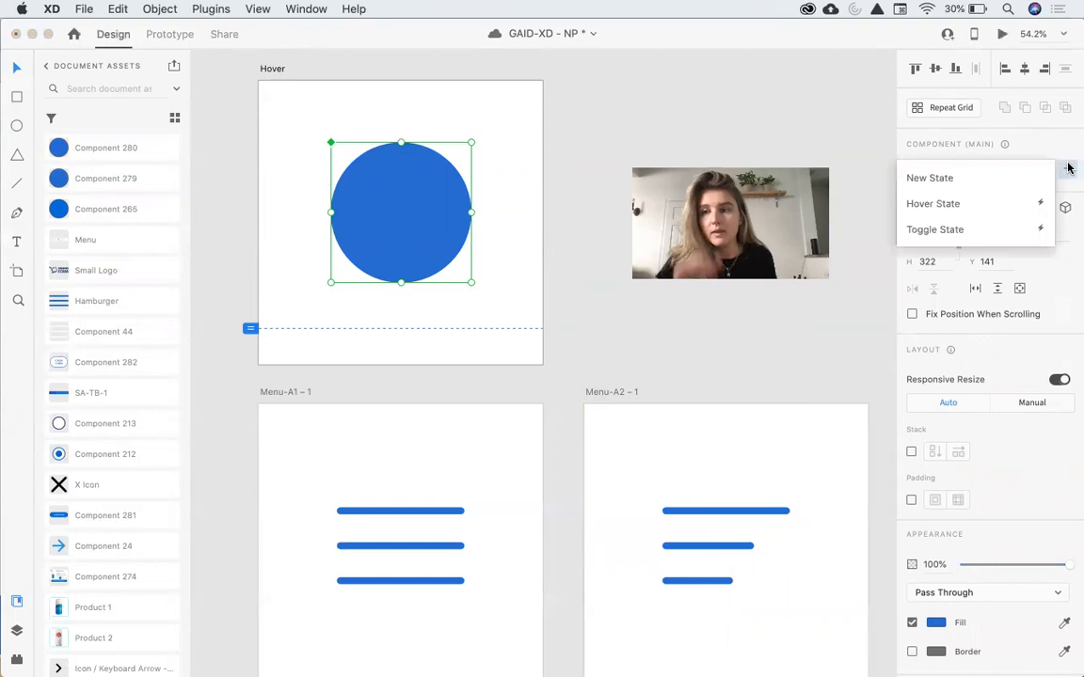
pyautogui.click(1002, 203)
pyautogui.press('Return')
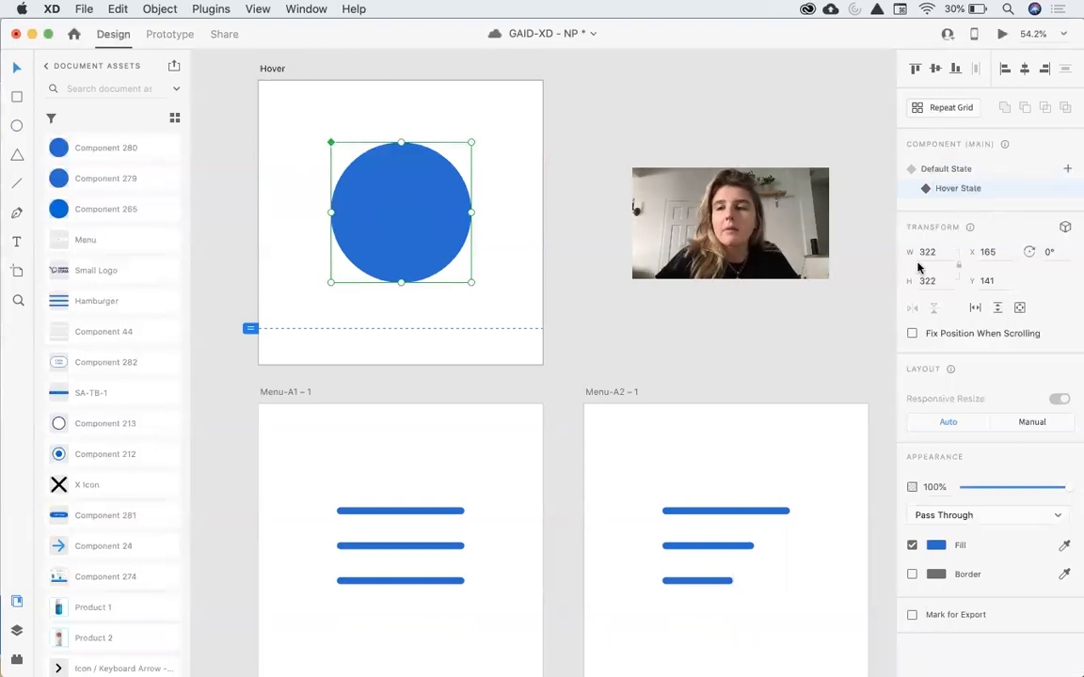
# In the Hover State, darken the circle's fill to #1558B9.
pyautogui.click(936, 546)
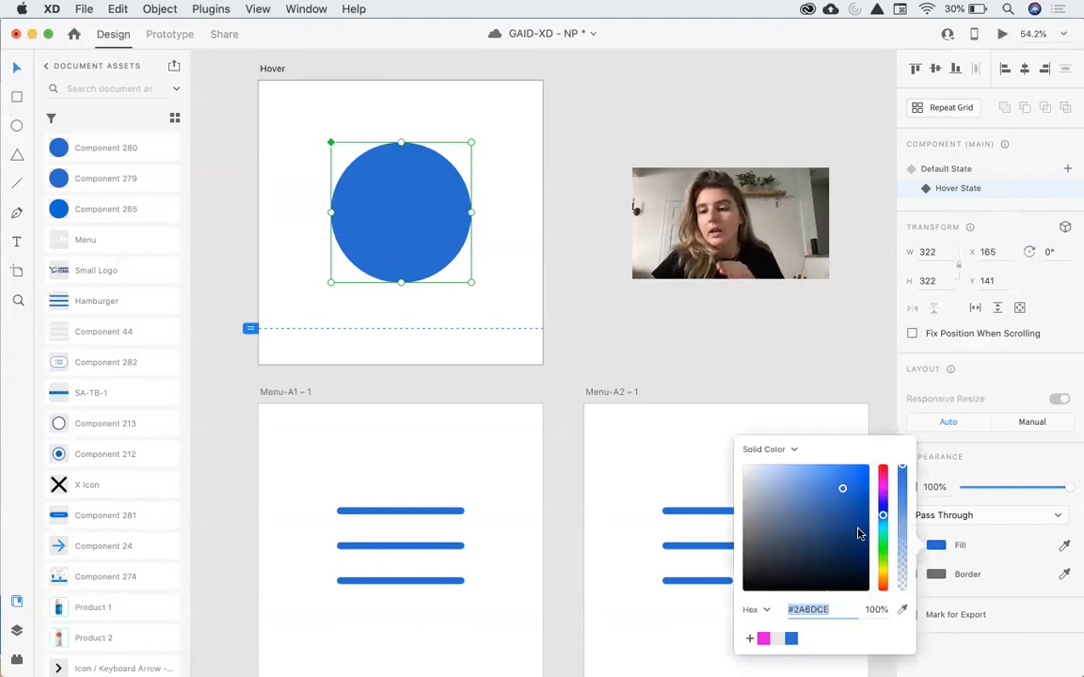
pyautogui.moveTo(856, 506); pyautogui.dragTo(853, 502)
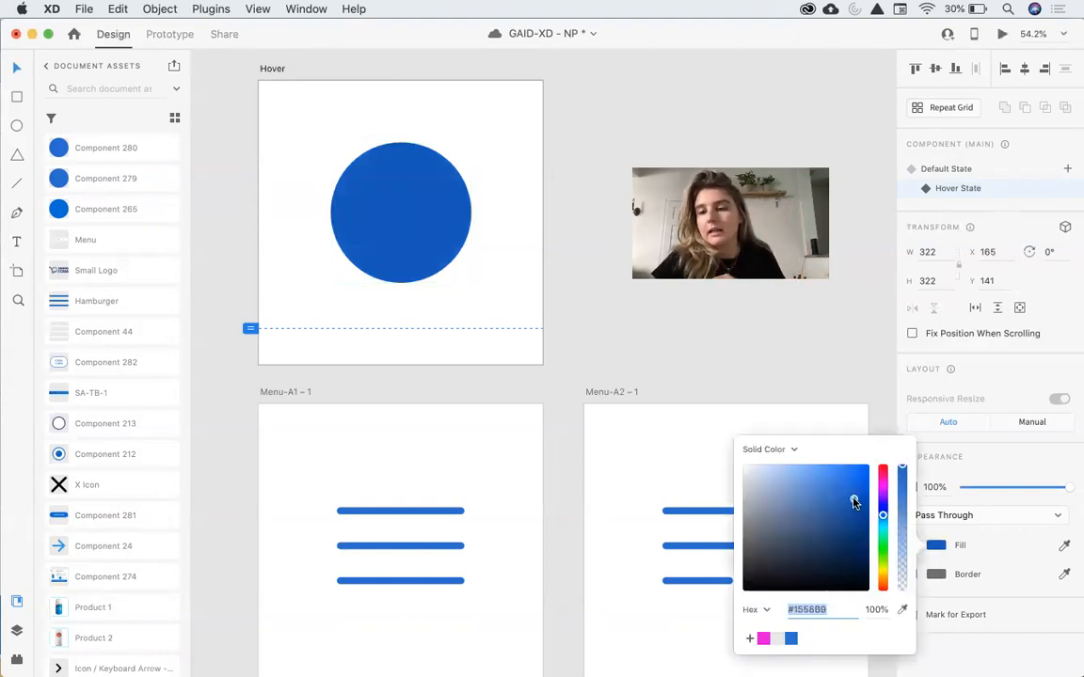
# Enable the hover-state circle's border and colour it #2793FF.
pyautogui.click(934, 574)
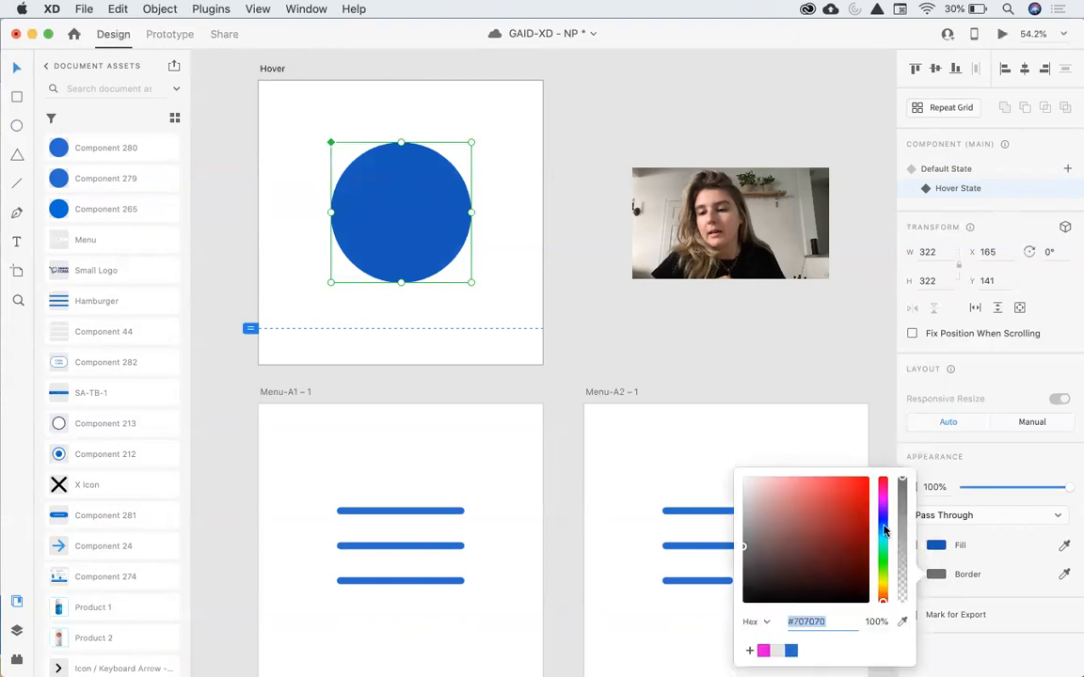
pyautogui.moveTo(862, 494); pyautogui.dragTo(873, 472)
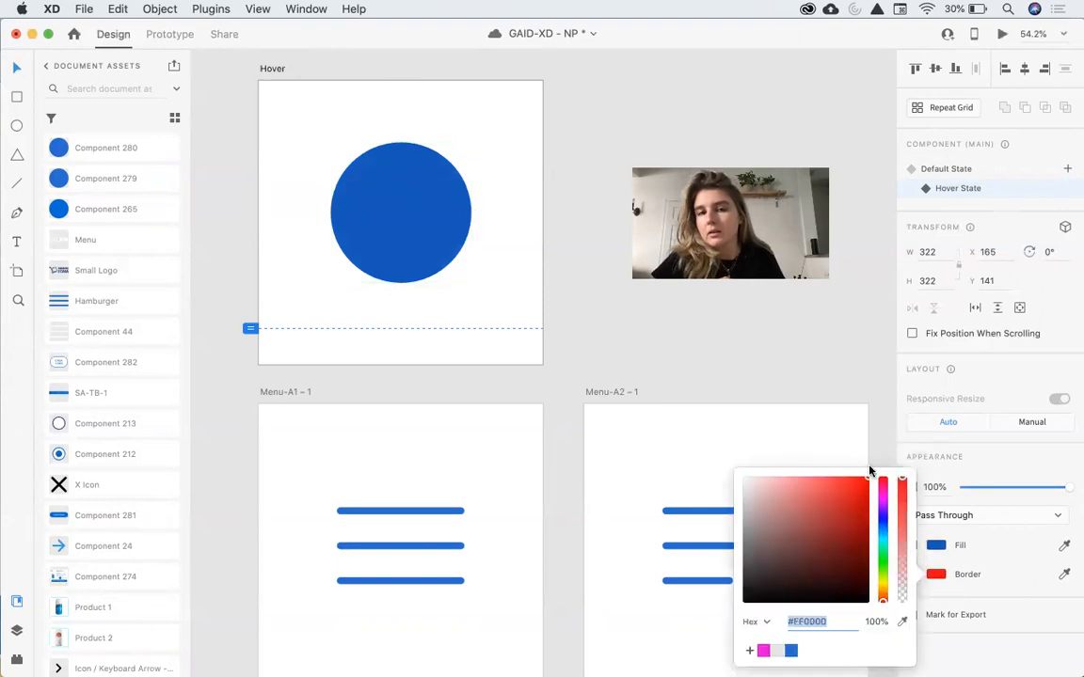
pyautogui.click(882, 527)
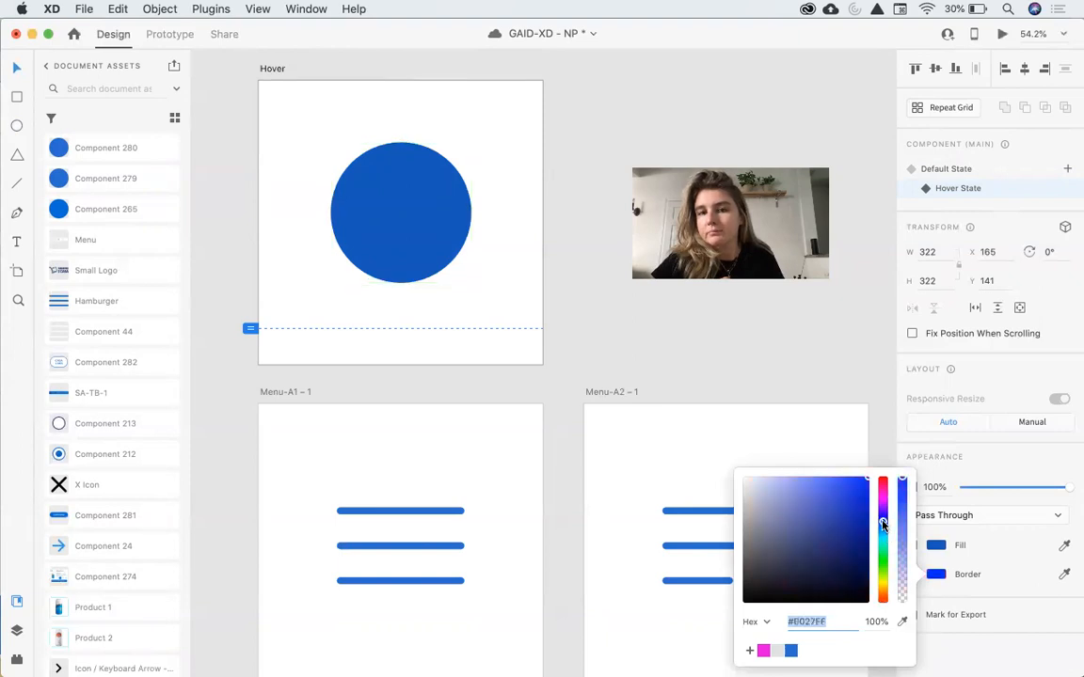
pyautogui.click(969, 595)
pyautogui.click(911, 575)
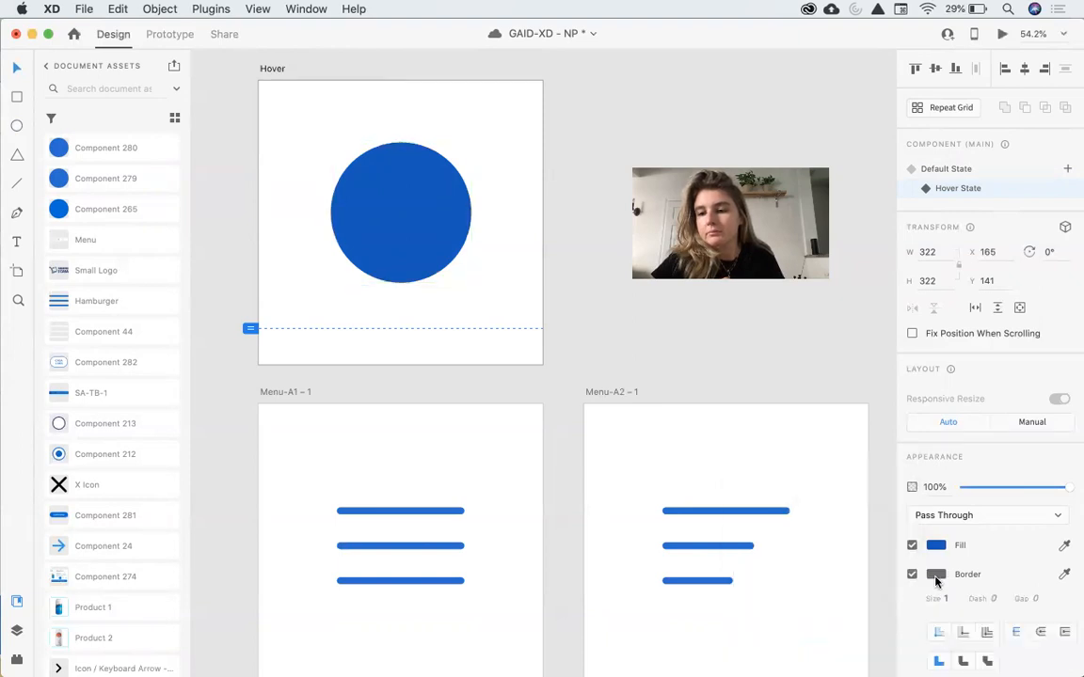
pyautogui.click(935, 574)
pyautogui.click(882, 523)
pyautogui.moveTo(882, 524); pyautogui.dragTo(882, 528)
pyautogui.click(866, 485)
pyautogui.moveTo(866, 488); pyautogui.dragTo(850, 476)
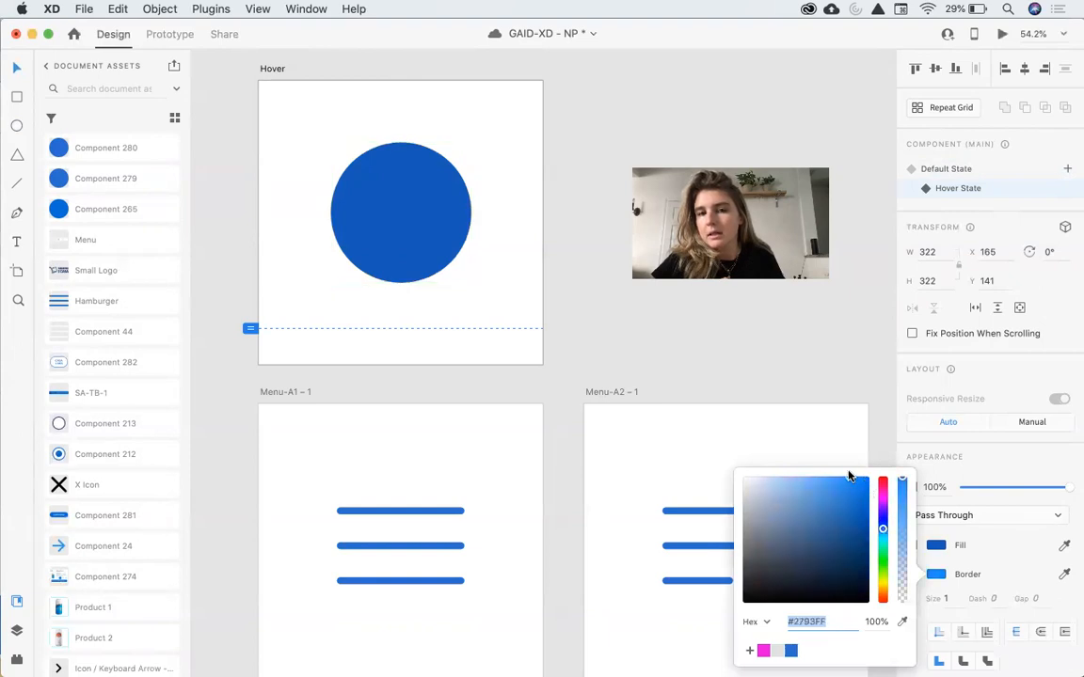
# Set the hover-state border size to 19.
pyautogui.click(946, 599)
pyautogui.write('8')
pyautogui.press('Return')
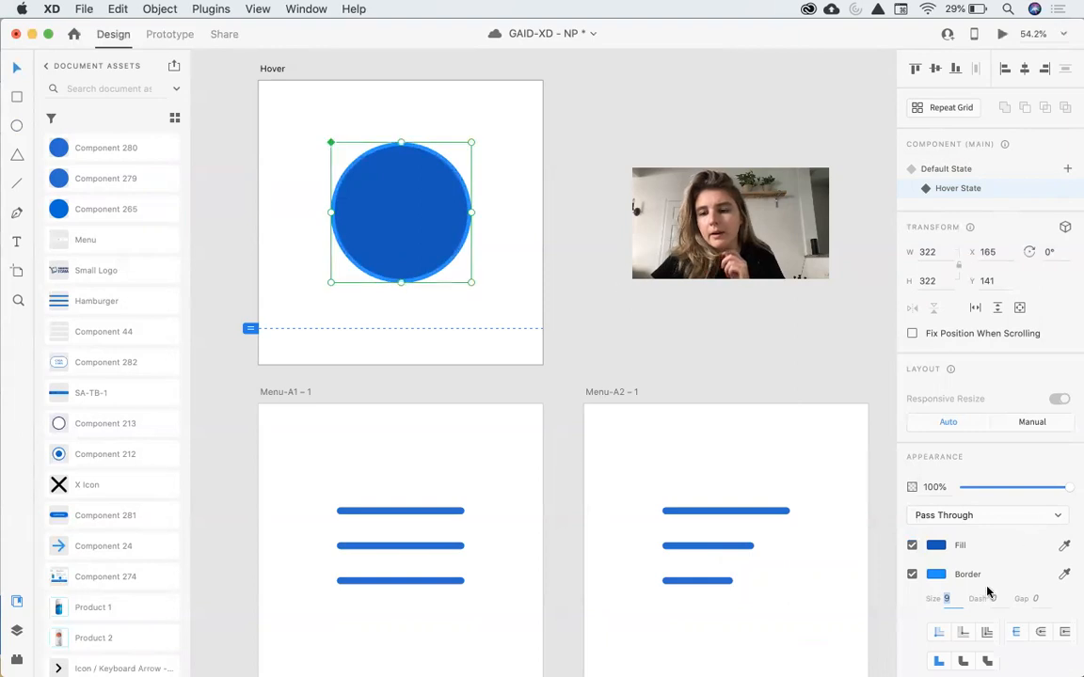
pyautogui.hotkey('shift', 'Up')
pyautogui.scroll(-1, 998, 614)
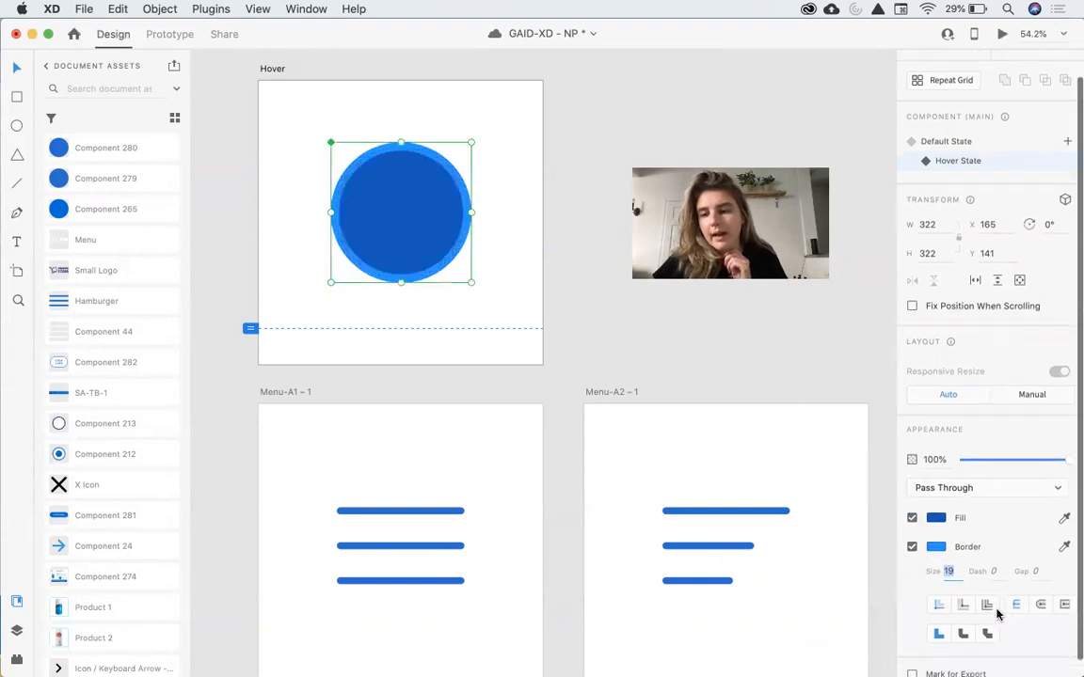
pyautogui.scroll(-1, 910, 552)
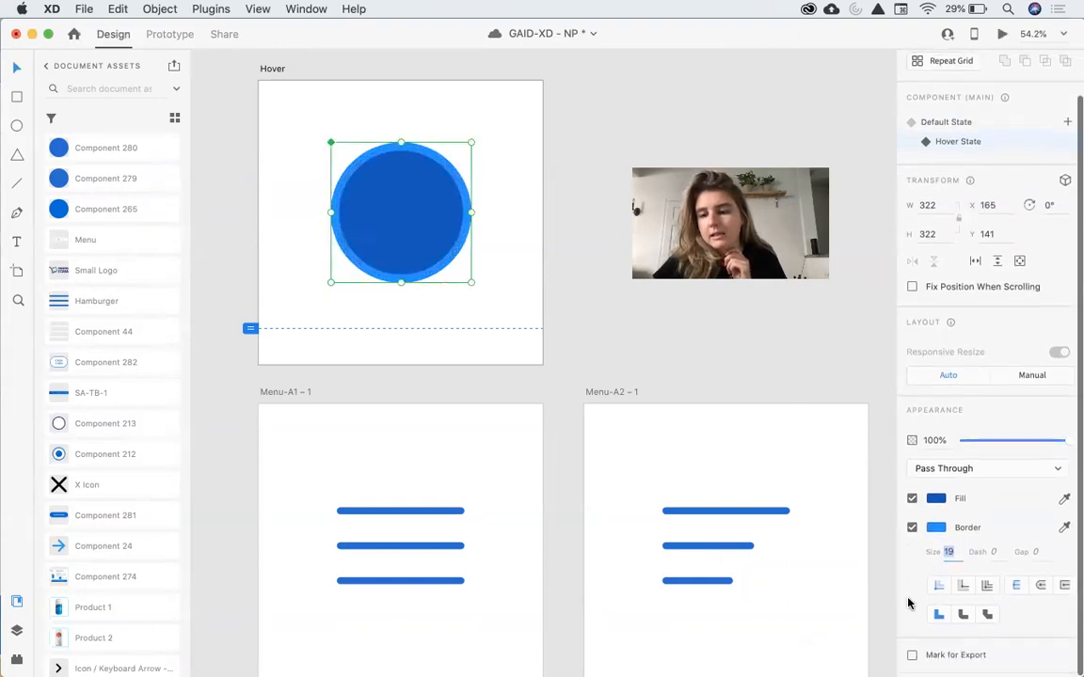
# Add a black drop shadow at about 31% opacity to the hover-state circle.
pyautogui.click(513, 232)
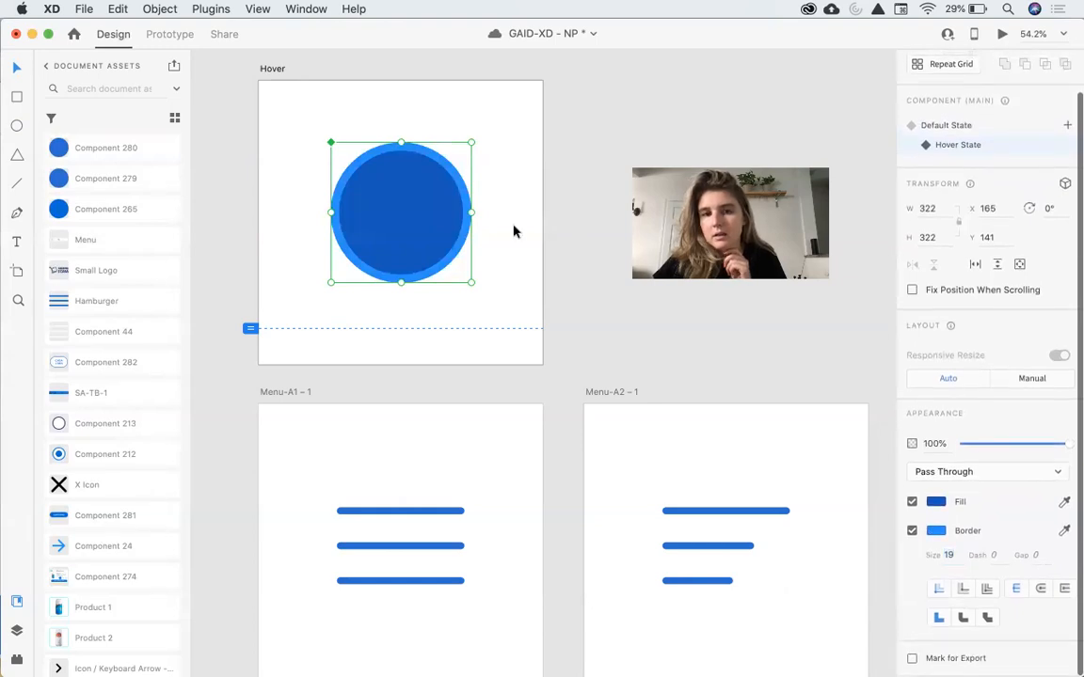
pyautogui.doubleClick(428, 214)
pyautogui.scroll(-6, 1006, 469)
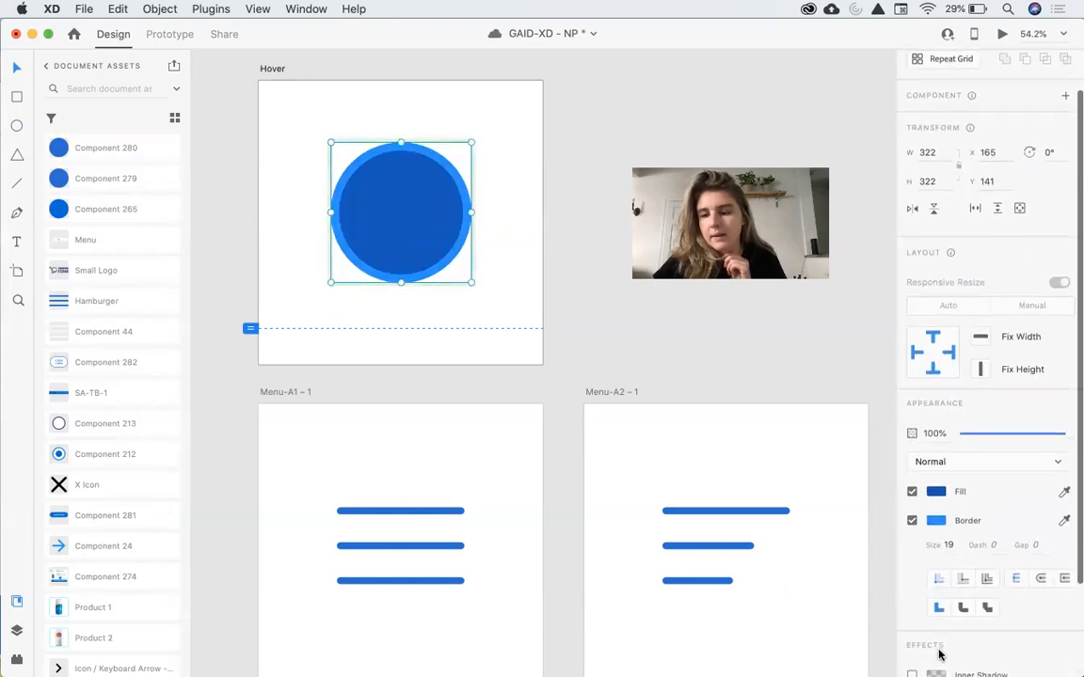
pyautogui.click(912, 589)
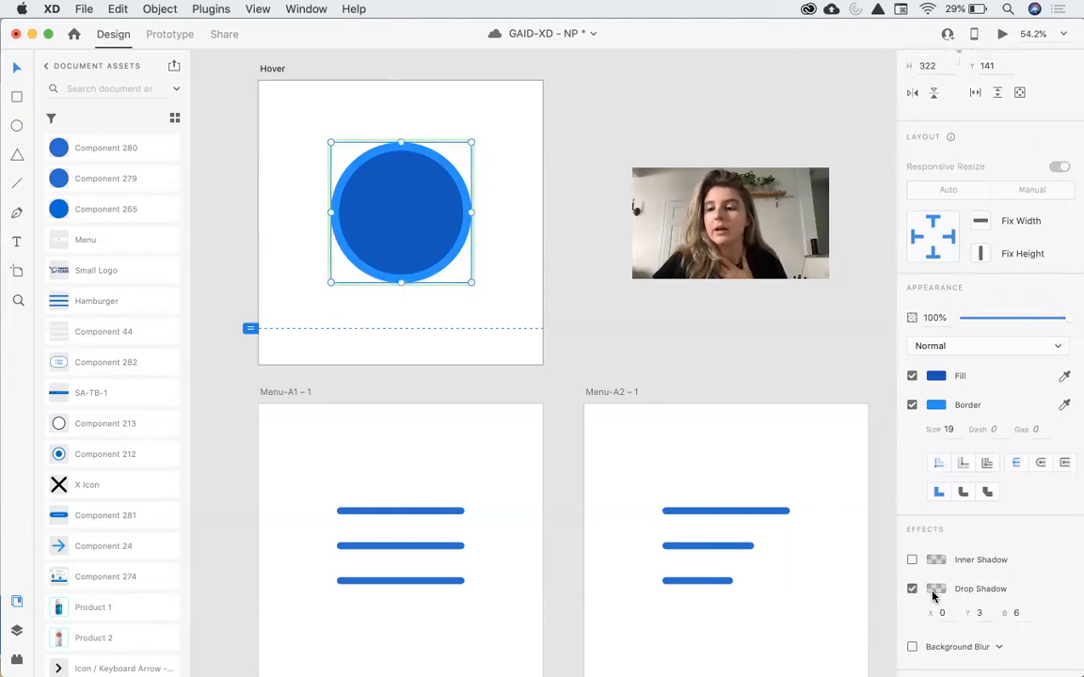
pyautogui.click(936, 589)
pyautogui.moveTo(905, 581); pyautogui.dragTo(901, 552)
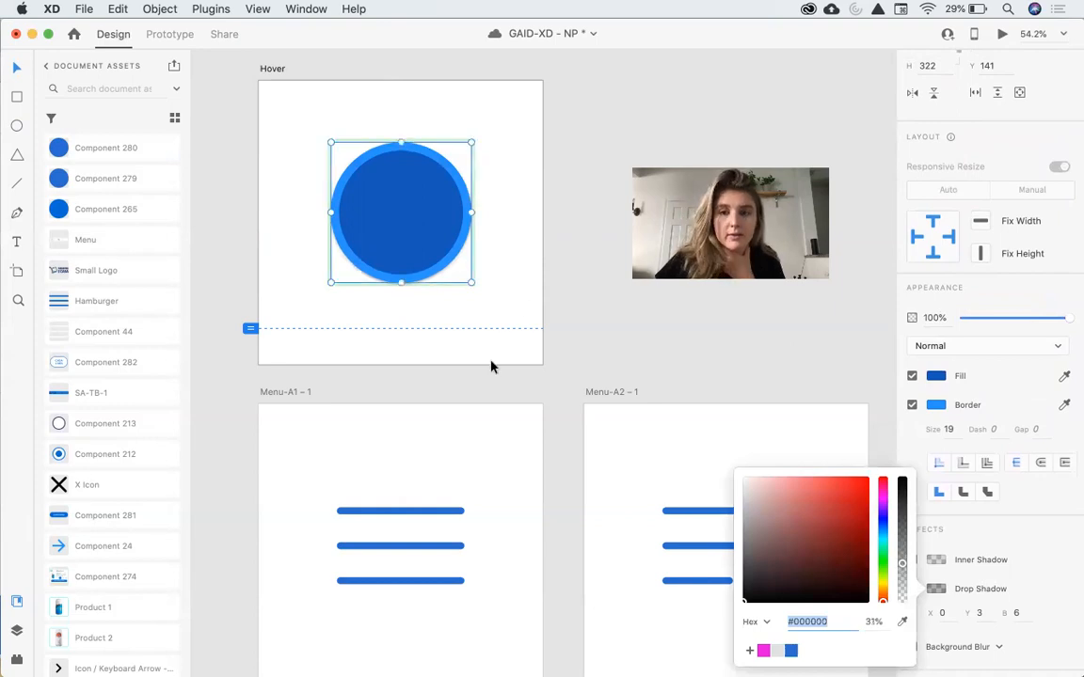
pyautogui.click(499, 314)
# Switch back and forth between the Default and Hover states to compare the circle.
pyautogui.click(428, 254)
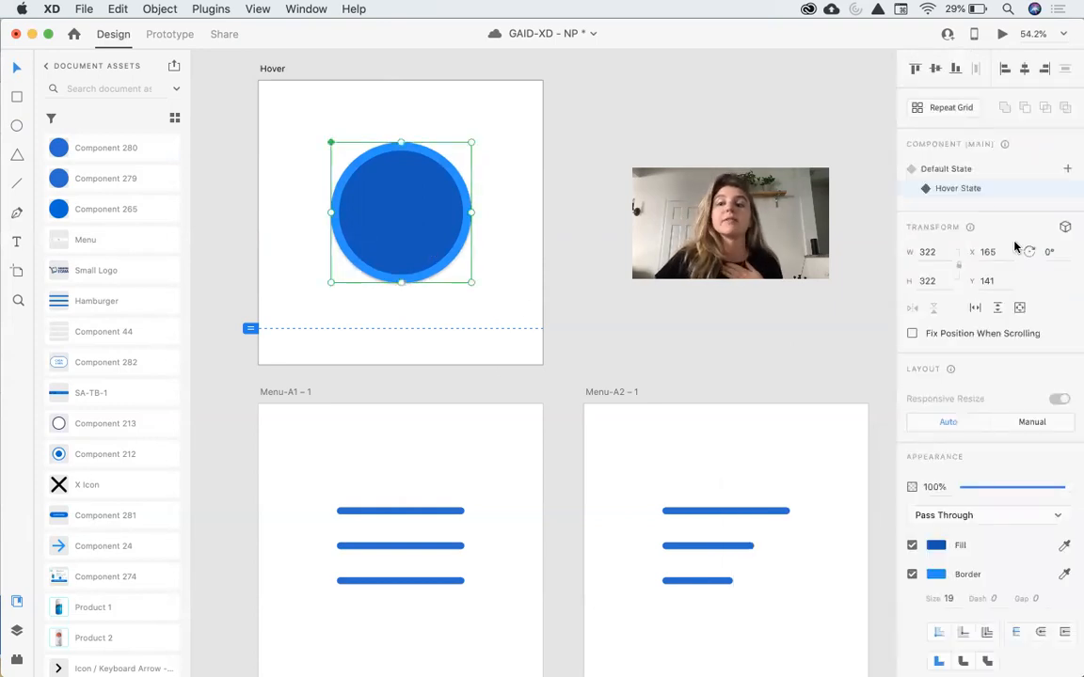
pyautogui.click(957, 172)
pyautogui.click(960, 187)
pyautogui.click(960, 170)
pyautogui.click(957, 188)
pyautogui.click(950, 170)
pyautogui.click(959, 191)
pyautogui.click(952, 169)
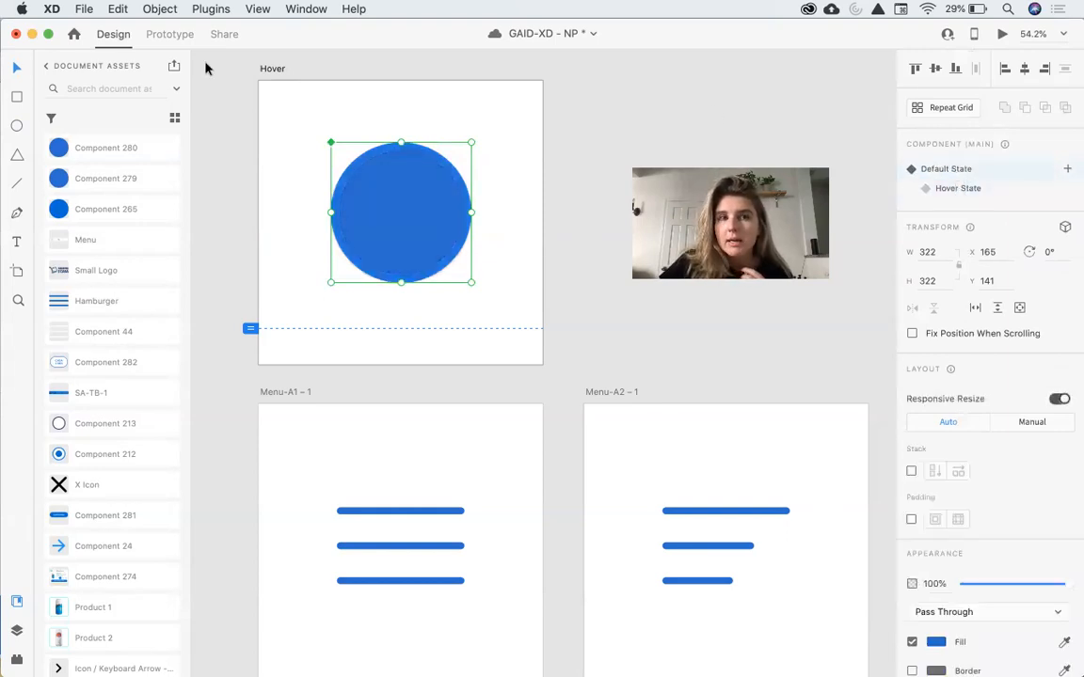
# Open the prototype preview to test the circle's hover interaction.
pyautogui.click(172, 33)
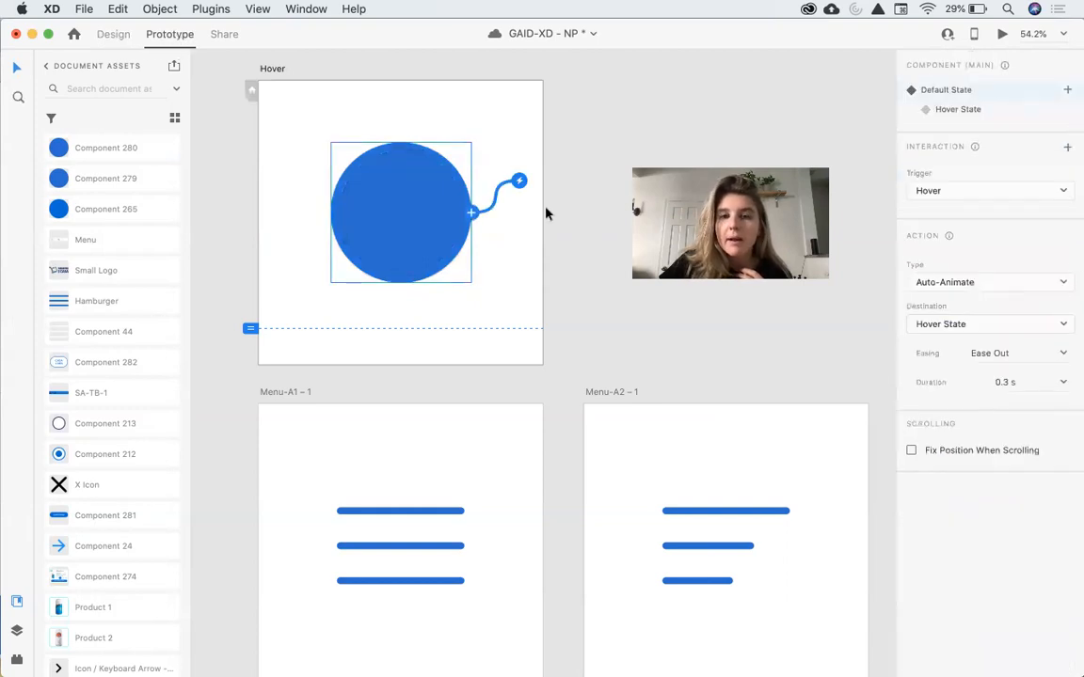
pyautogui.click(1003, 34)
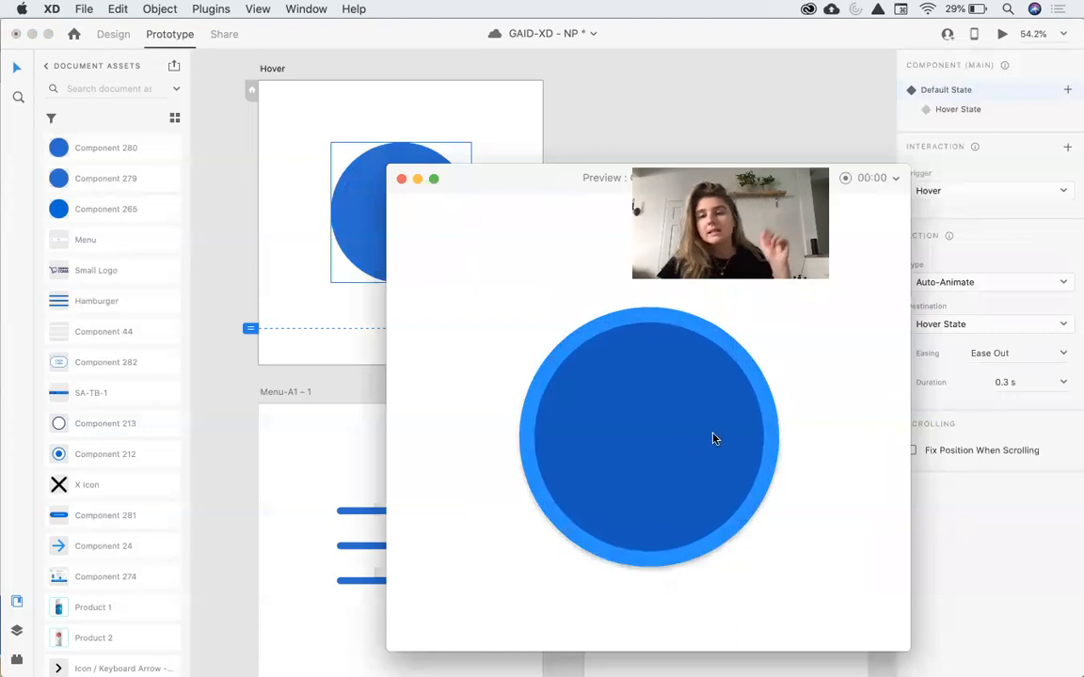
# Close the preview and remove the existing interaction linking Menu-A1 – 1 to Menu-A2 – 1.
pyautogui.click(401, 179)
pyautogui.scroll(-5, 469, 380)
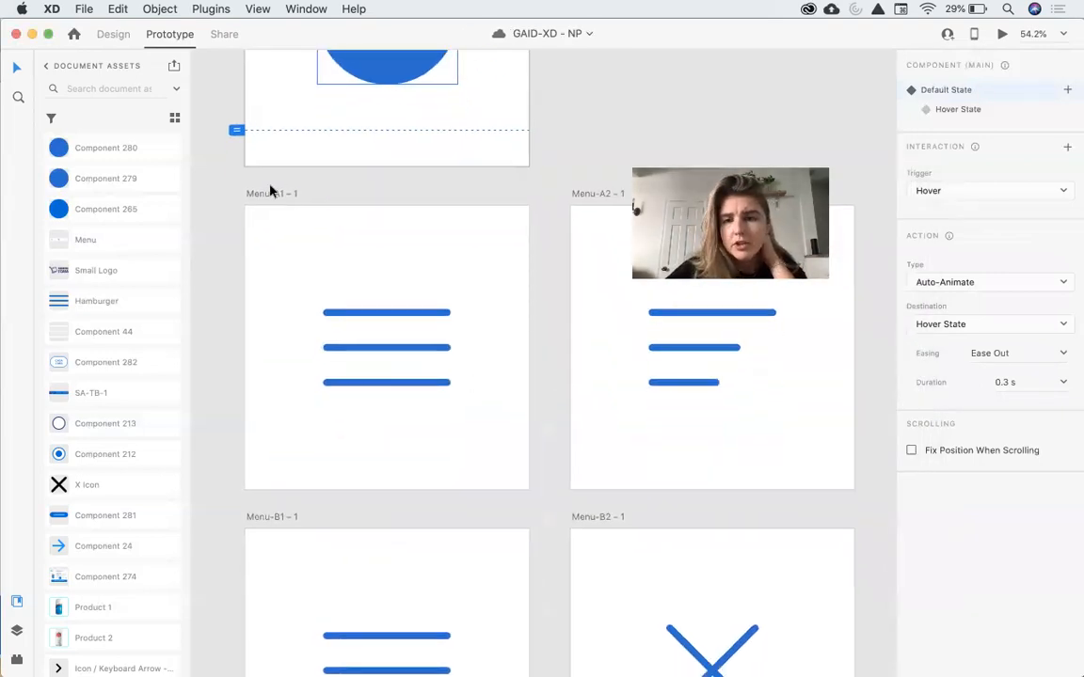
pyautogui.click(280, 192)
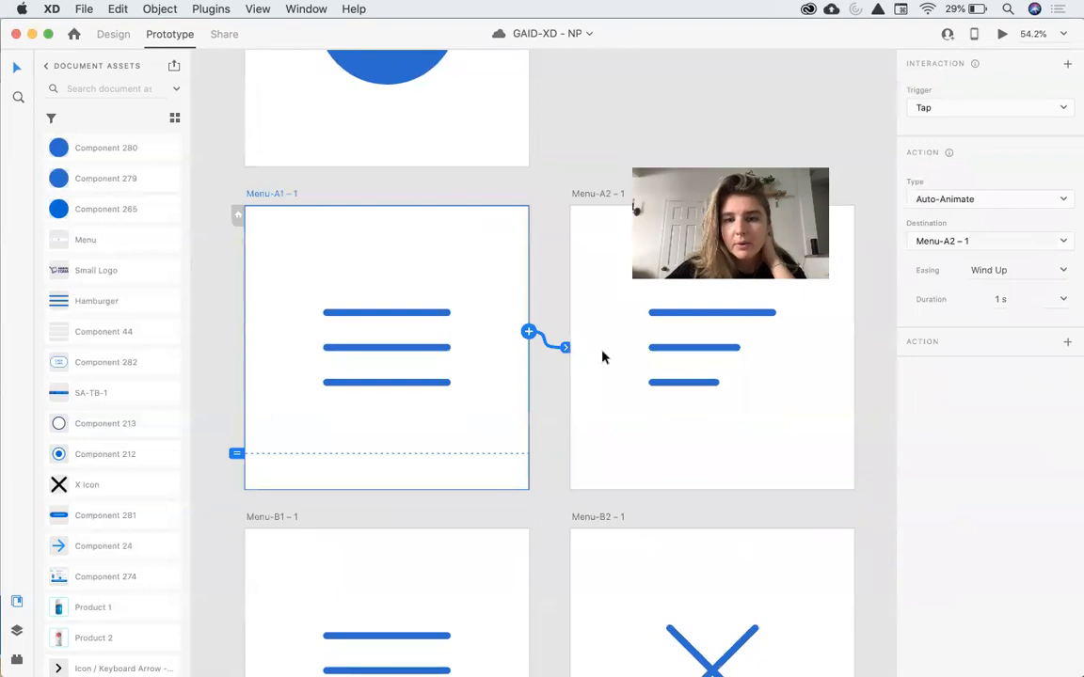
pyautogui.moveTo(549, 350); pyautogui.dragTo(474, 343)
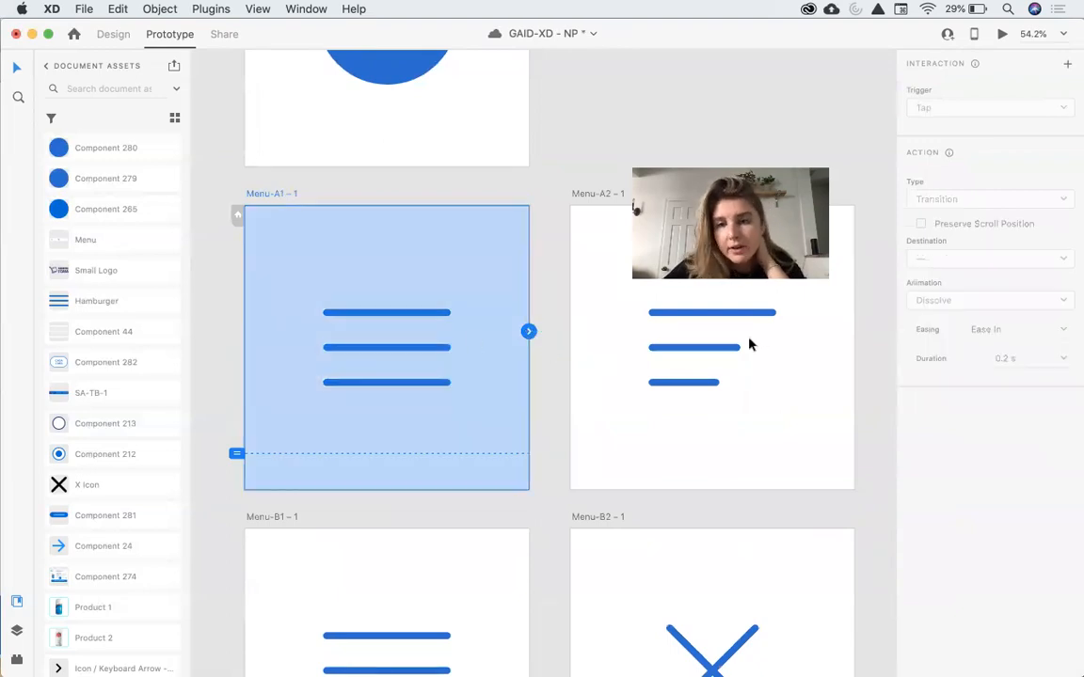
# Replace the lines on Menu-A2 – 1 with copies of the three equal hamburger lines from Menu-A1 – 1.
pyautogui.click(114, 34)
pyautogui.moveTo(442, 270); pyautogui.dragTo(378, 399)
pyautogui.press('super+c')
pyautogui.moveTo(682, 425); pyautogui.dragTo(743, 311)
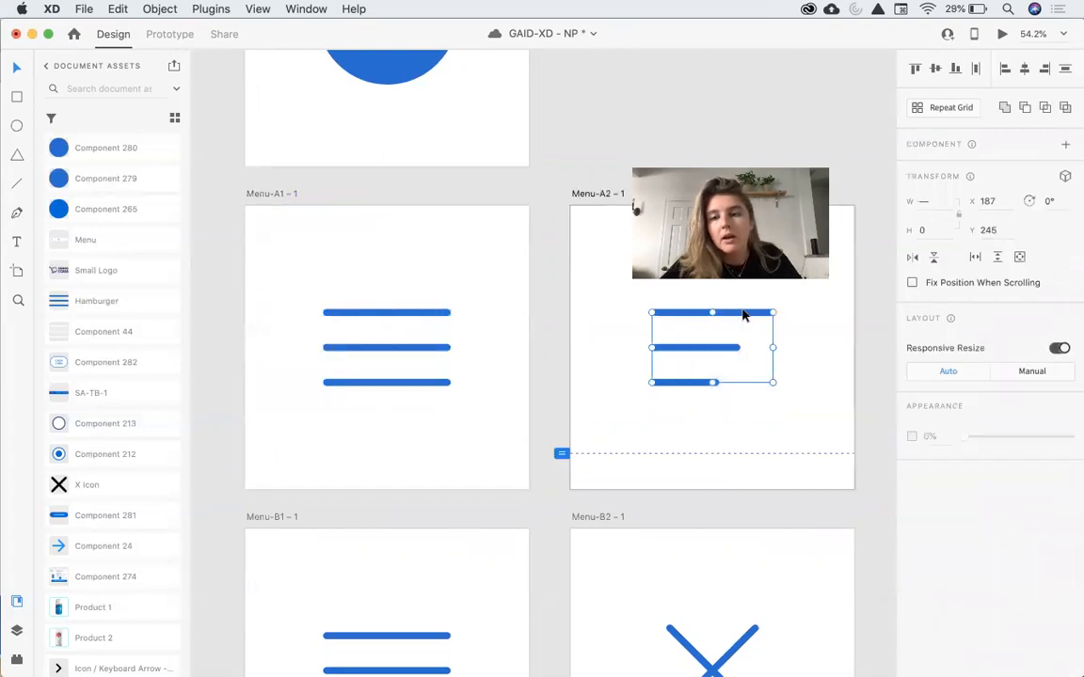
pyautogui.press('Delete')
pyautogui.press('super+v')
pyautogui.click(781, 332)
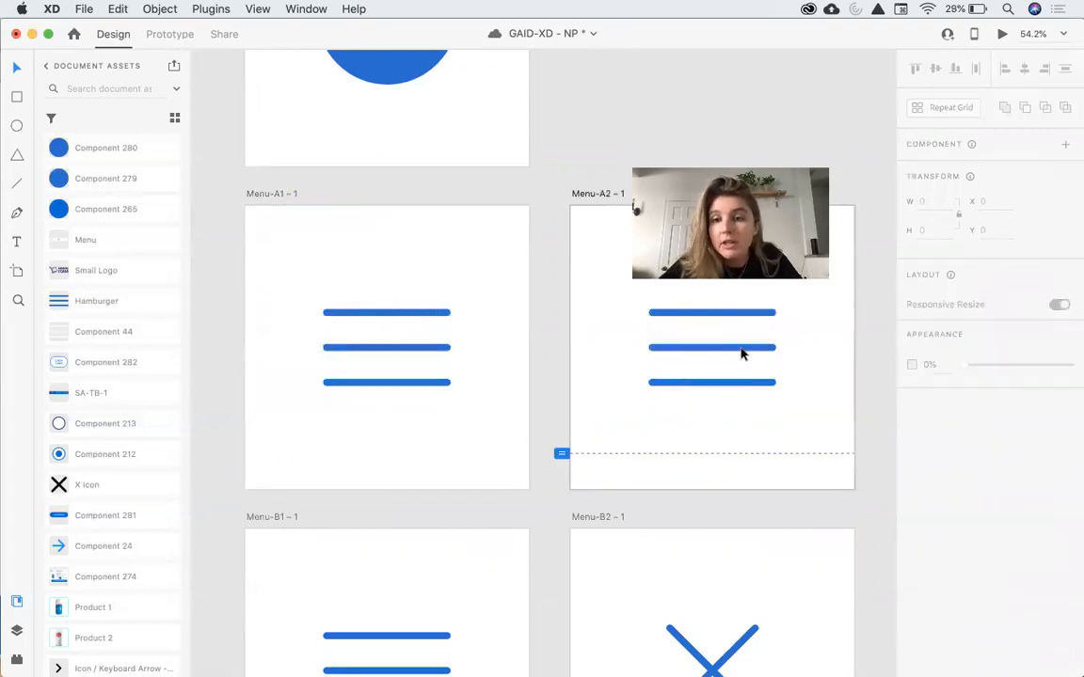
# Shorten the middle and bottom lines on Menu-A2 – 1, making the bottom line about 84 px wide.
pyautogui.click(767, 349)
pyautogui.moveTo(770, 352); pyautogui.dragTo(726, 350)
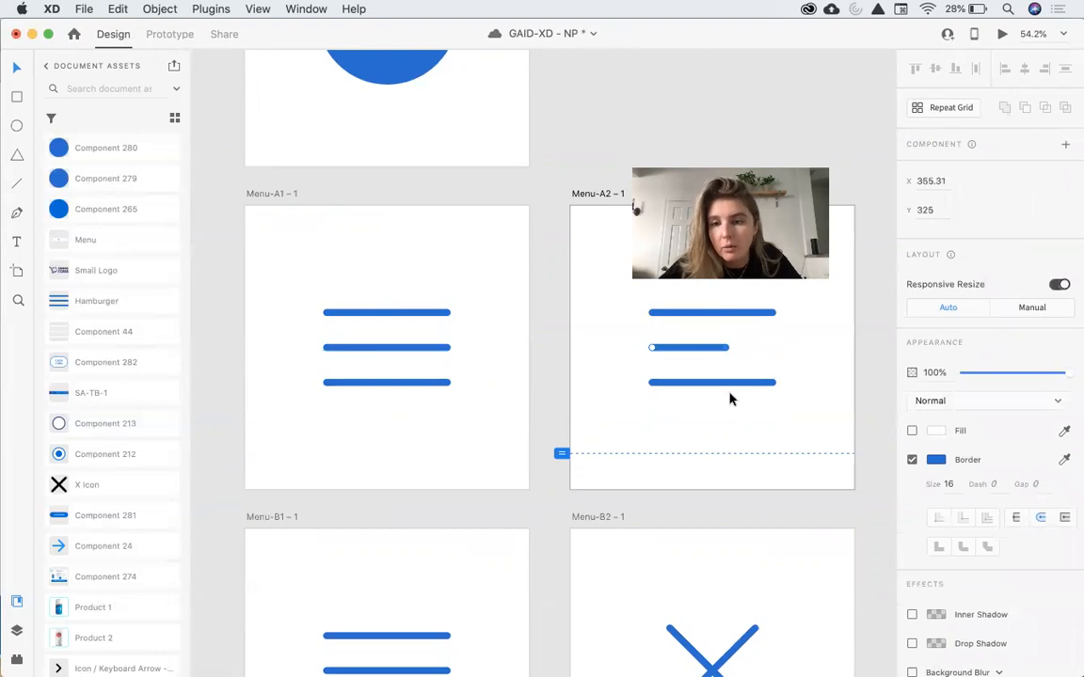
pyautogui.click(737, 383)
pyautogui.moveTo(774, 383); pyautogui.dragTo(689, 383)
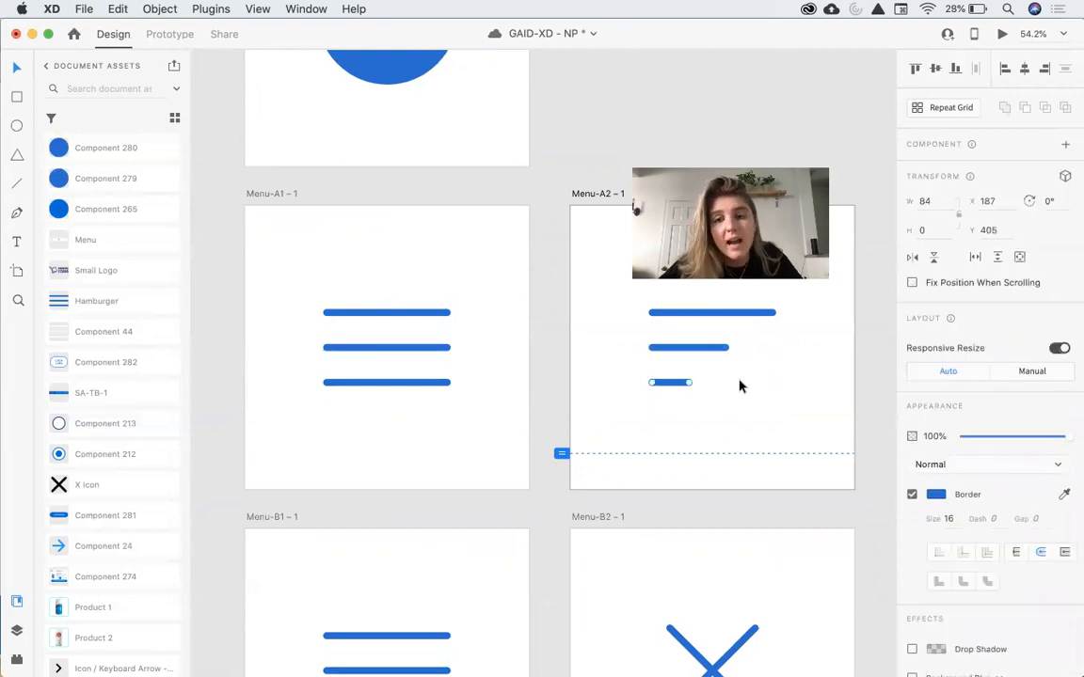
pyautogui.click(739, 386)
# Link the Menu-A1 – 1 artboard to Menu-A2 – 1 with a new tap interaction.
pyautogui.hscroll(2, 739, 386)
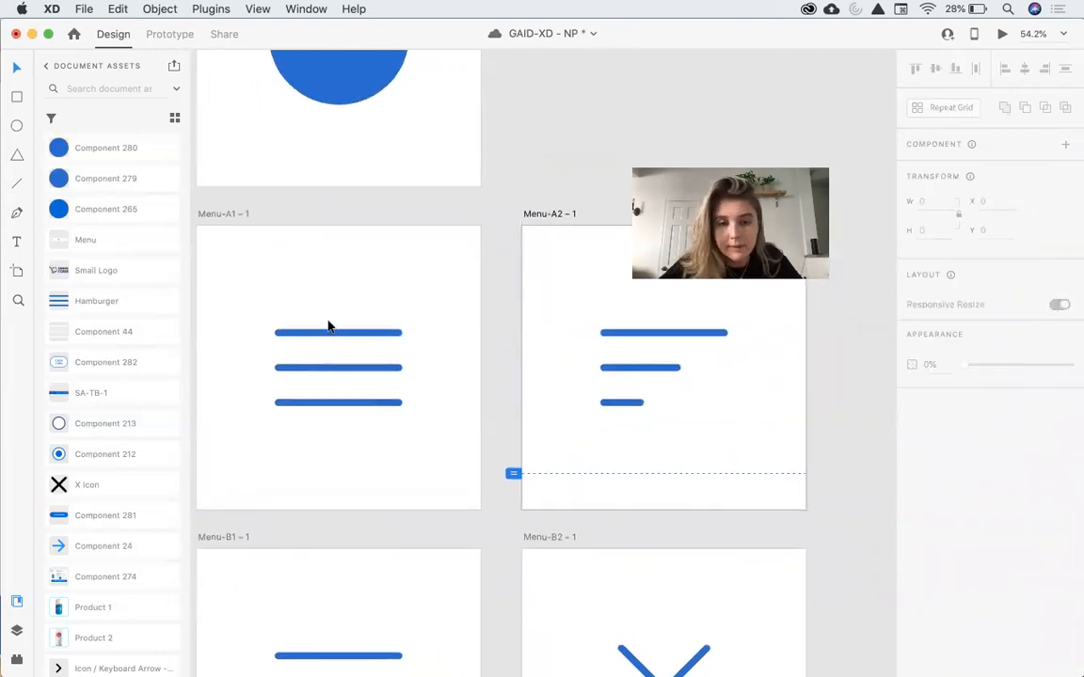
pyautogui.click(368, 324)
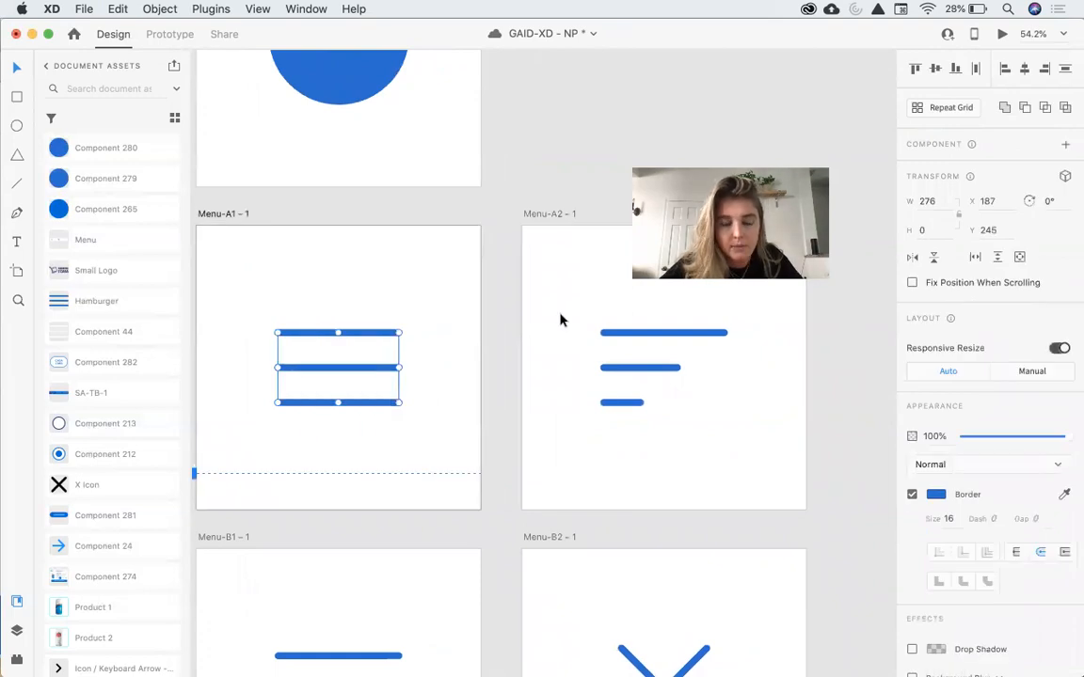
pyautogui.click(226, 213)
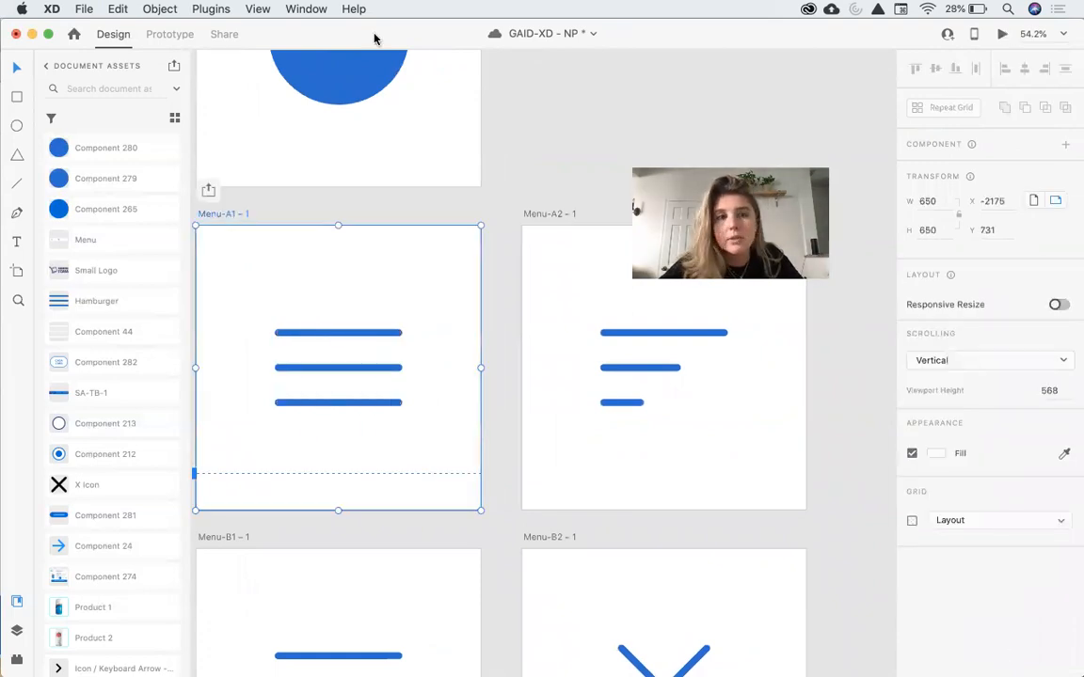
pyautogui.click(169, 34)
pyautogui.moveTo(480, 351); pyautogui.dragTo(592, 355)
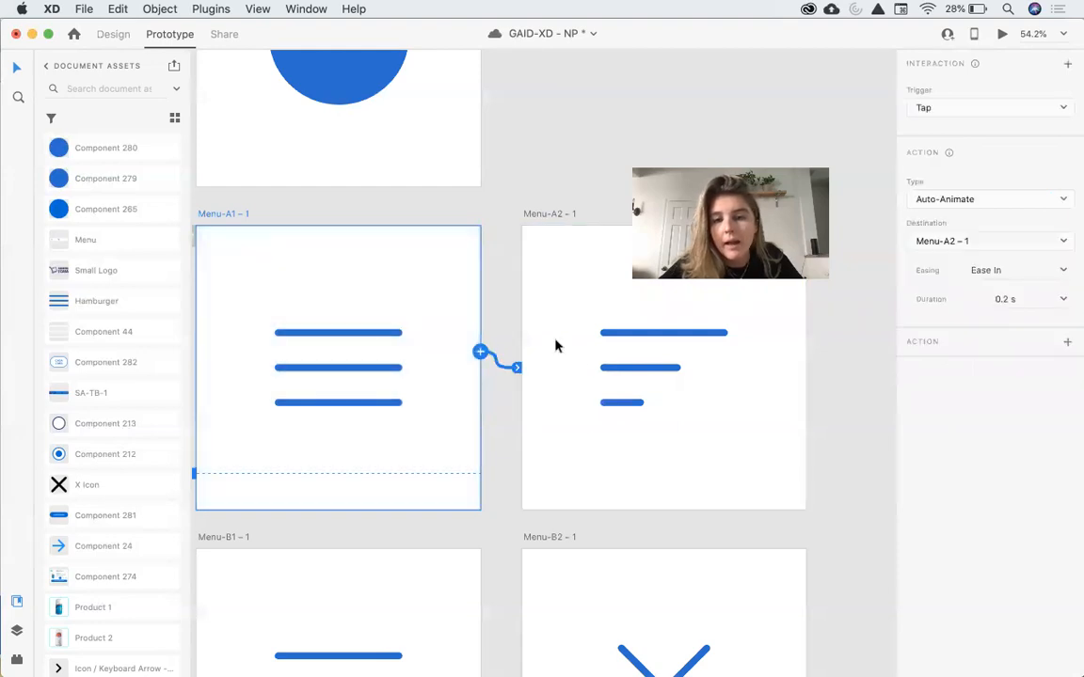
# Examine the trigger, action type, destination and easing options of the new interaction.
pyautogui.click(1017, 109)
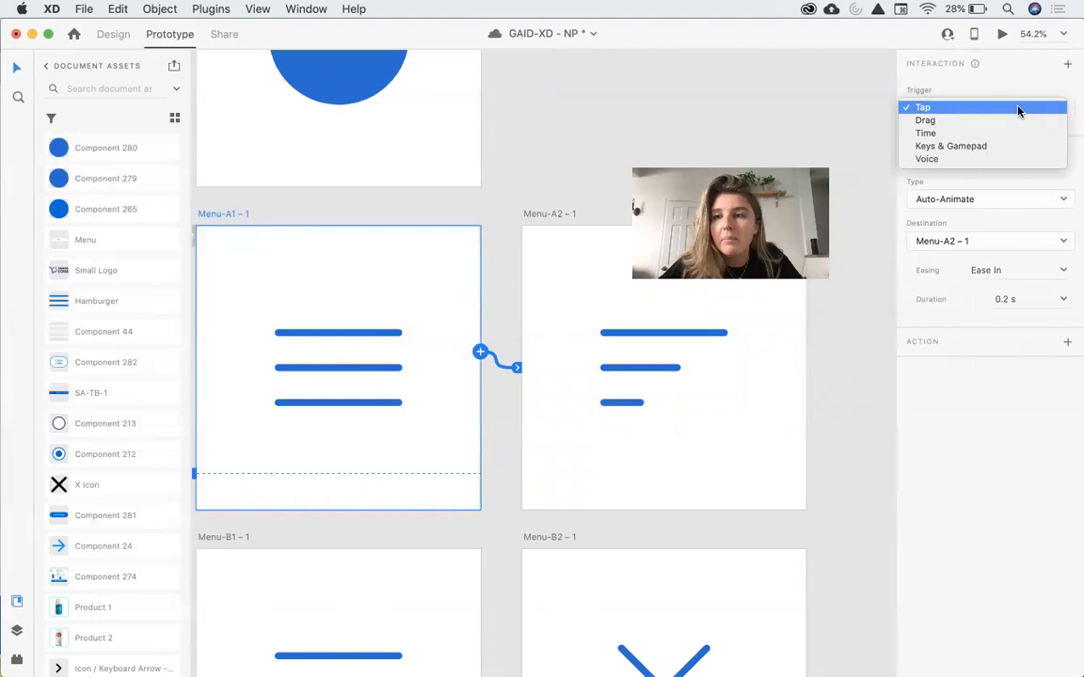
pyautogui.click(999, 183)
pyautogui.click(1003, 199)
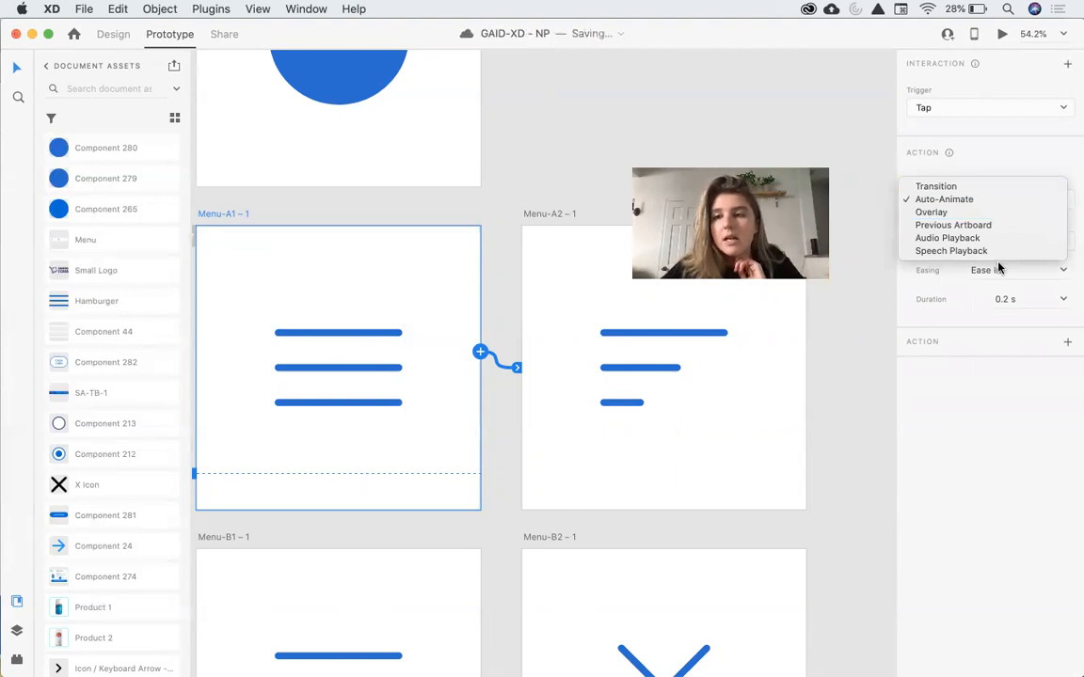
pyautogui.click(998, 199)
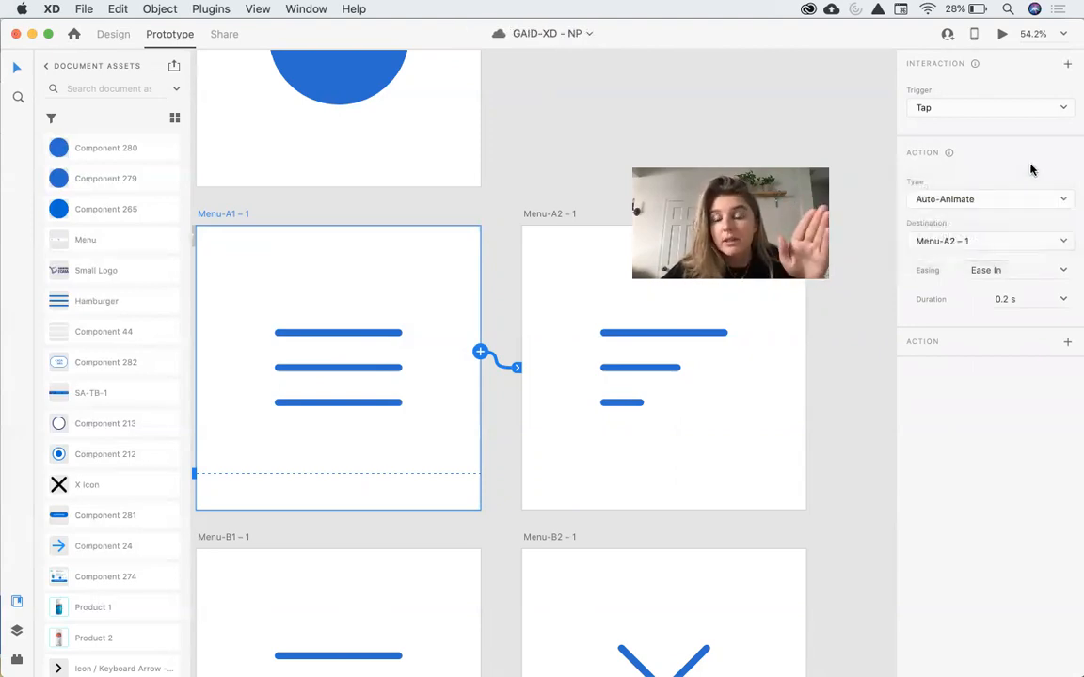
pyautogui.click(994, 246)
pyautogui.click(1006, 552)
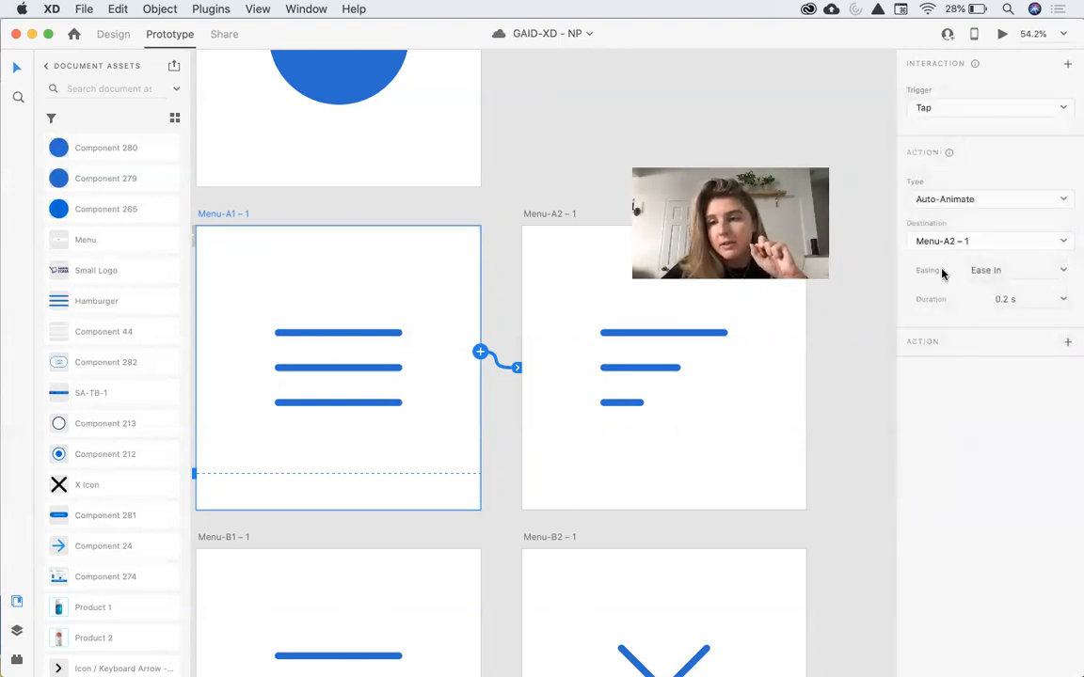
pyautogui.click(1025, 271)
pyautogui.click(1060, 272)
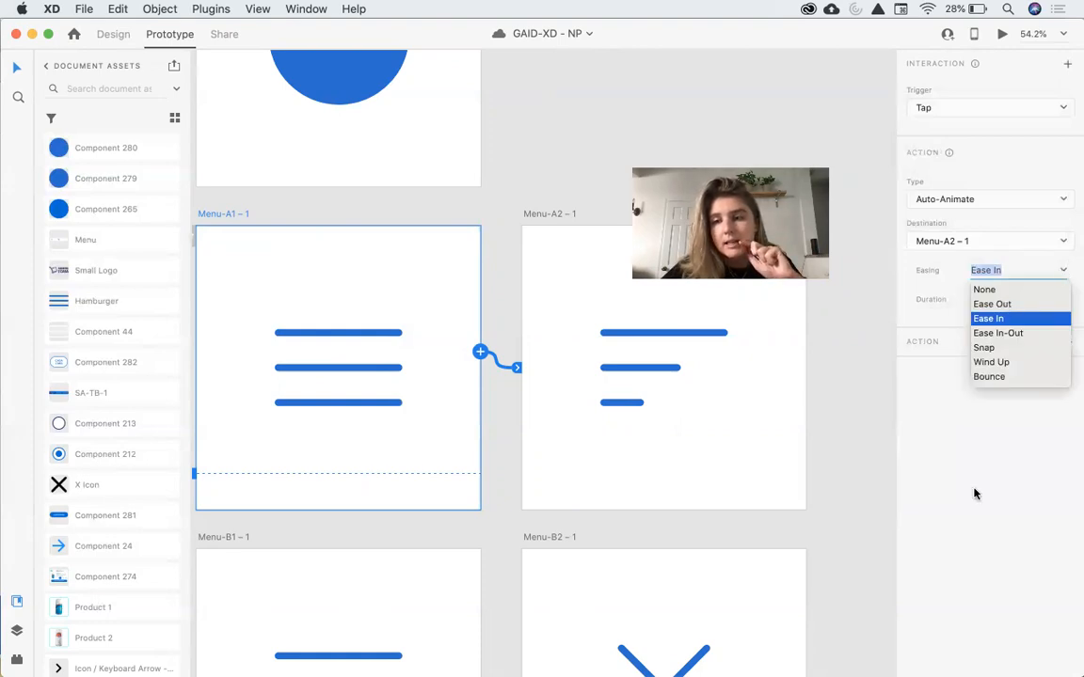
pyautogui.click(975, 494)
# Preview the menu's tap animation and close the preview.
pyautogui.click(1002, 33)
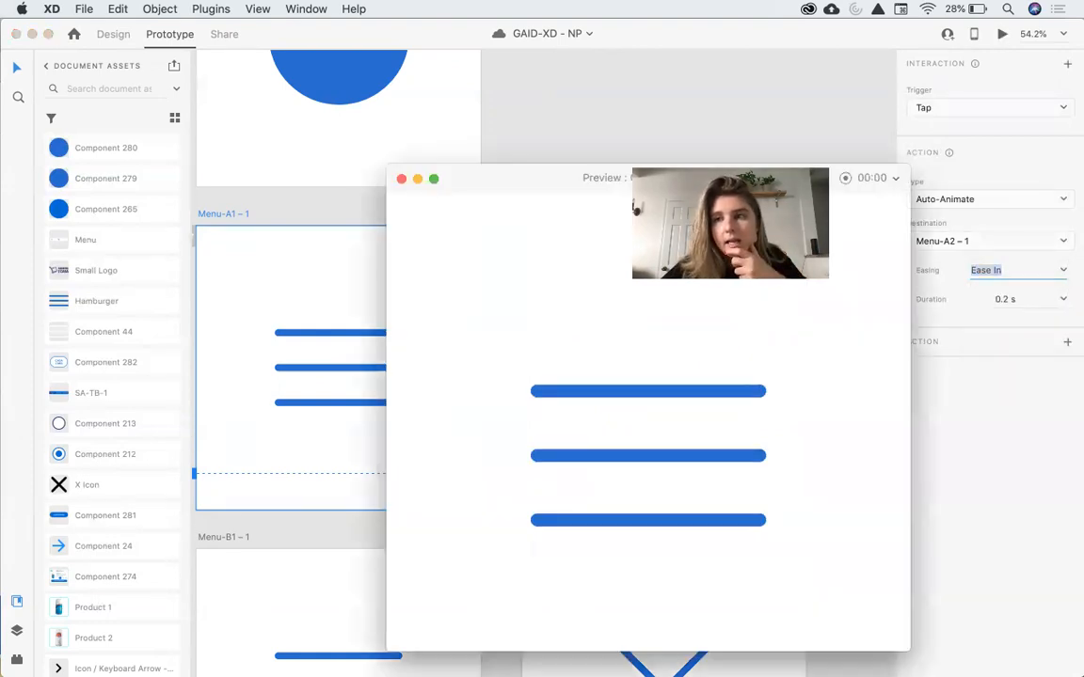
pyautogui.click(607, 466)
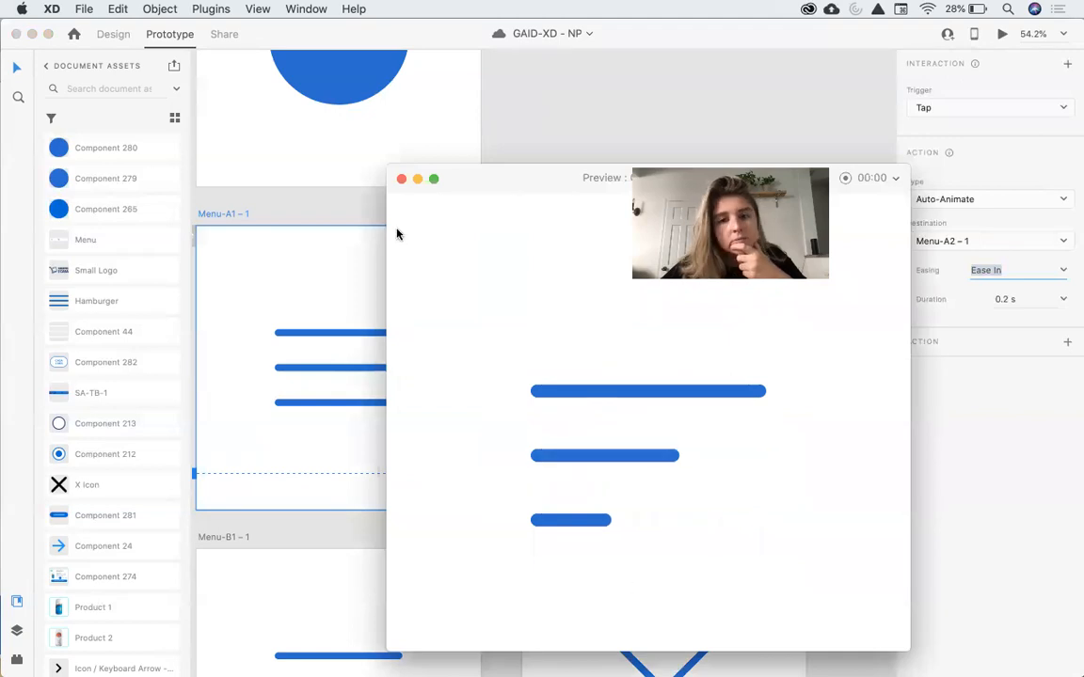
pyautogui.click(400, 179)
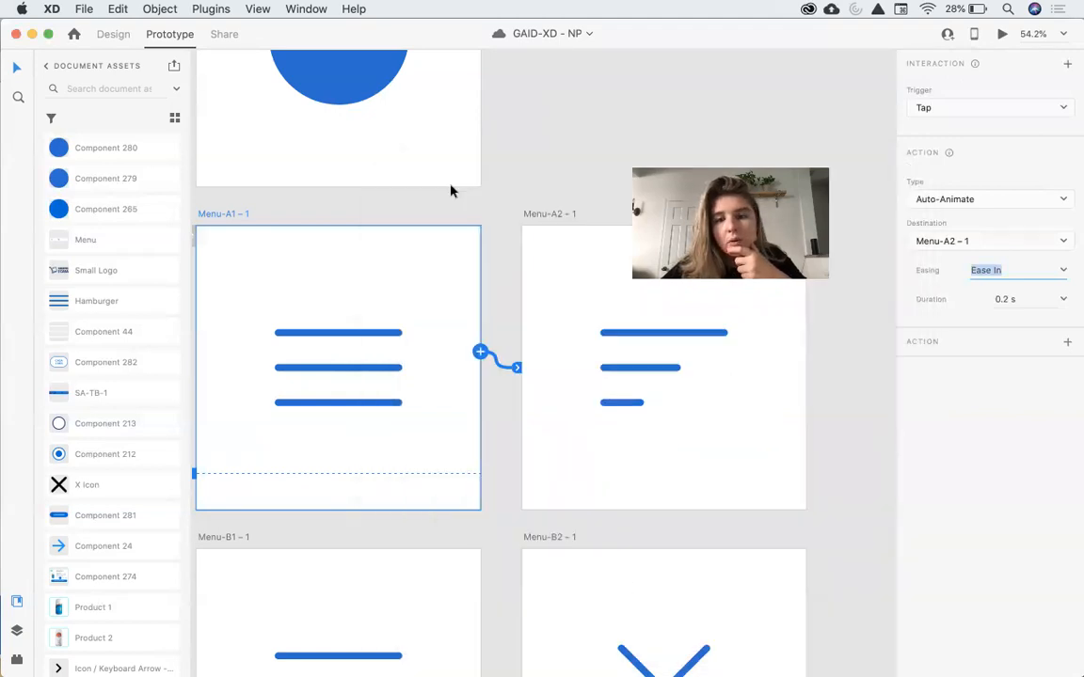
# Set the interaction's easing to Snap and preview the tap animation.
pyautogui.click(1064, 271)
pyautogui.click(989, 348)
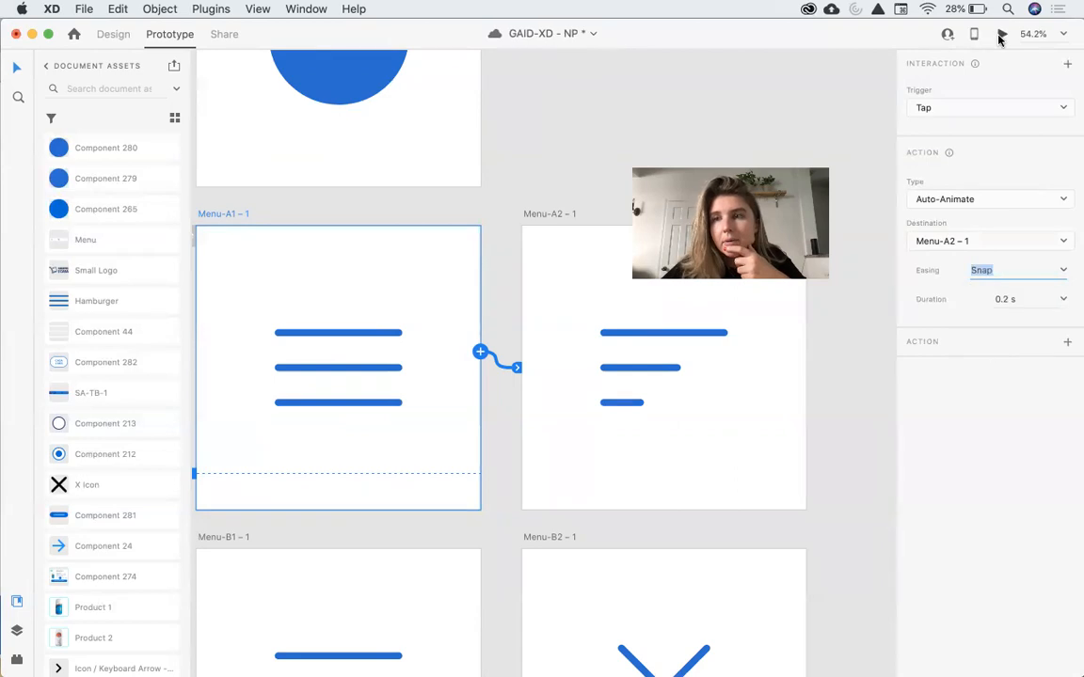
pyautogui.click(1002, 33)
pyautogui.click(715, 367)
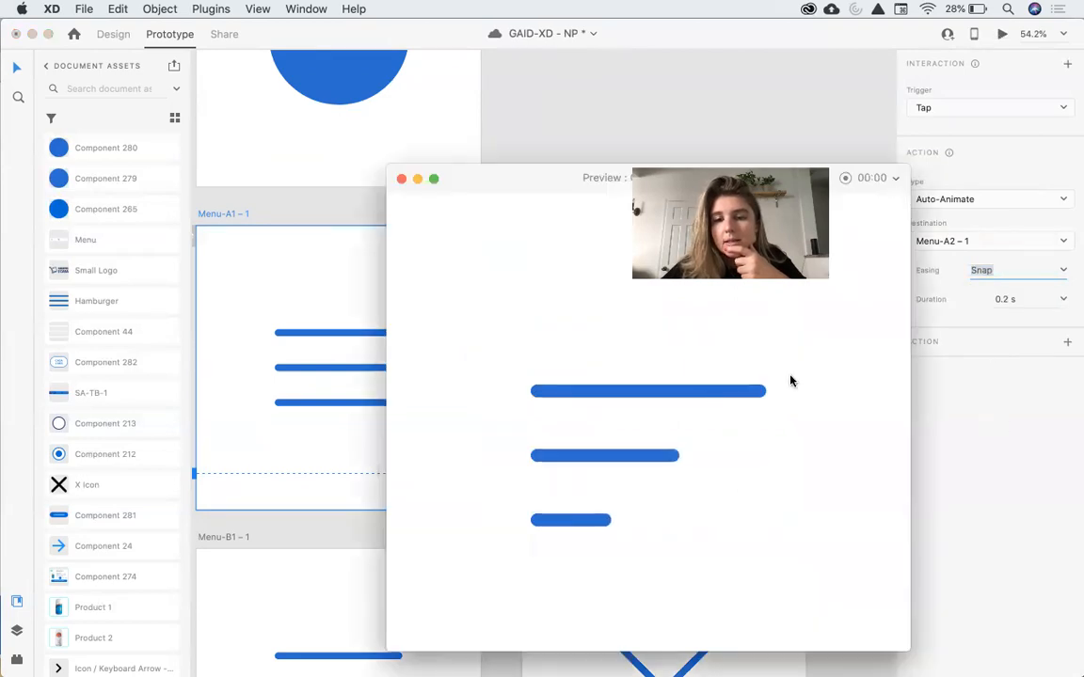
pyautogui.click(400, 179)
# Change the easing to Wind Up and preview the tap animation again.
pyautogui.click(1064, 271)
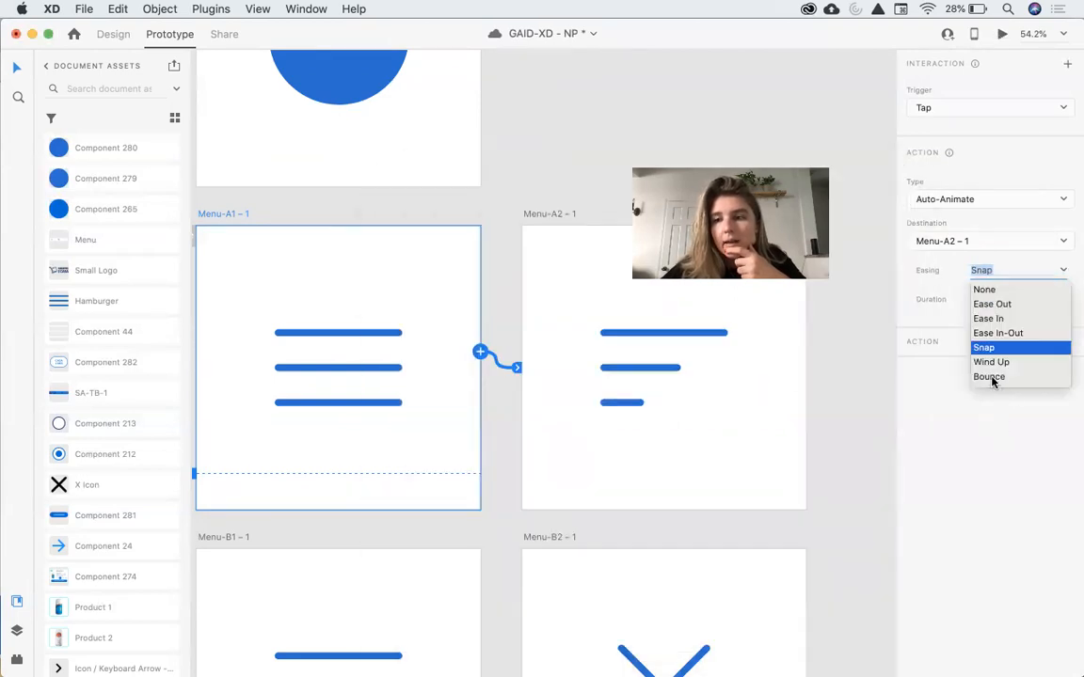
pyautogui.click(994, 377)
pyautogui.click(1066, 272)
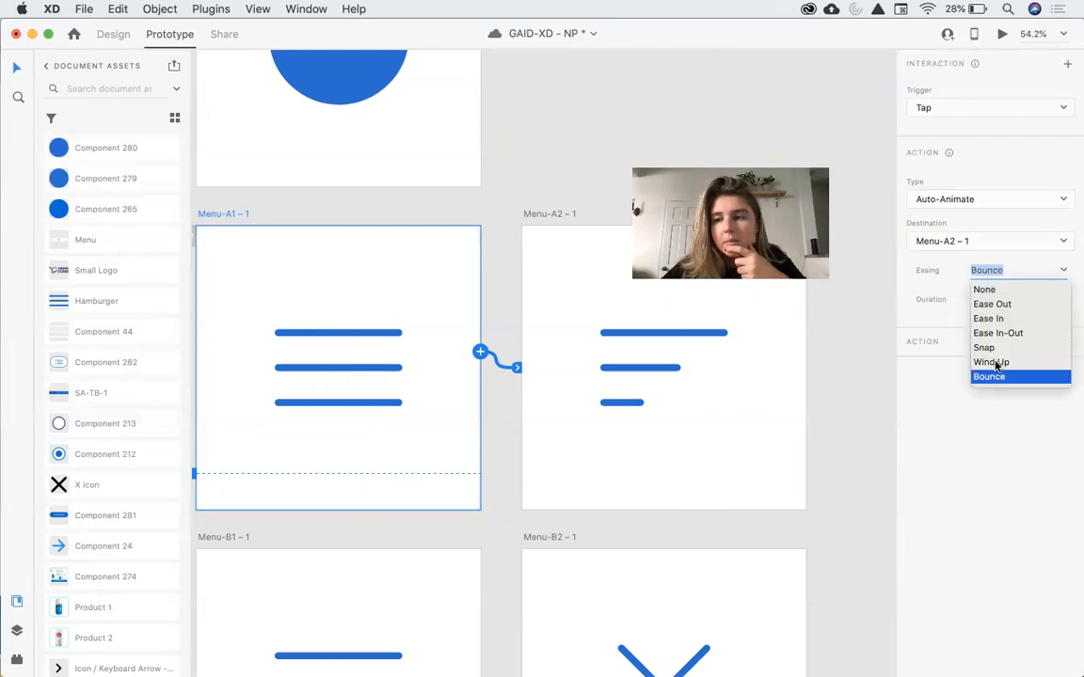
pyautogui.click(993, 362)
pyautogui.click(1002, 33)
pyautogui.click(721, 404)
pyautogui.click(400, 179)
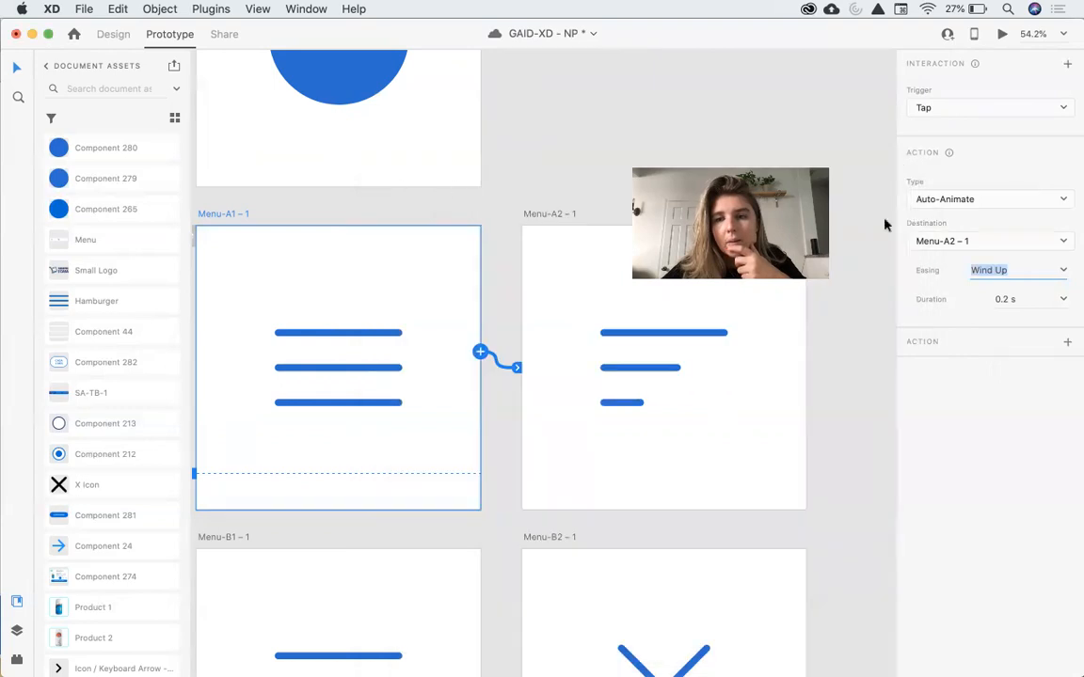
# Set the easing to Bounce and preview the menu animation.
pyautogui.click(1066, 270)
pyautogui.click(989, 376)
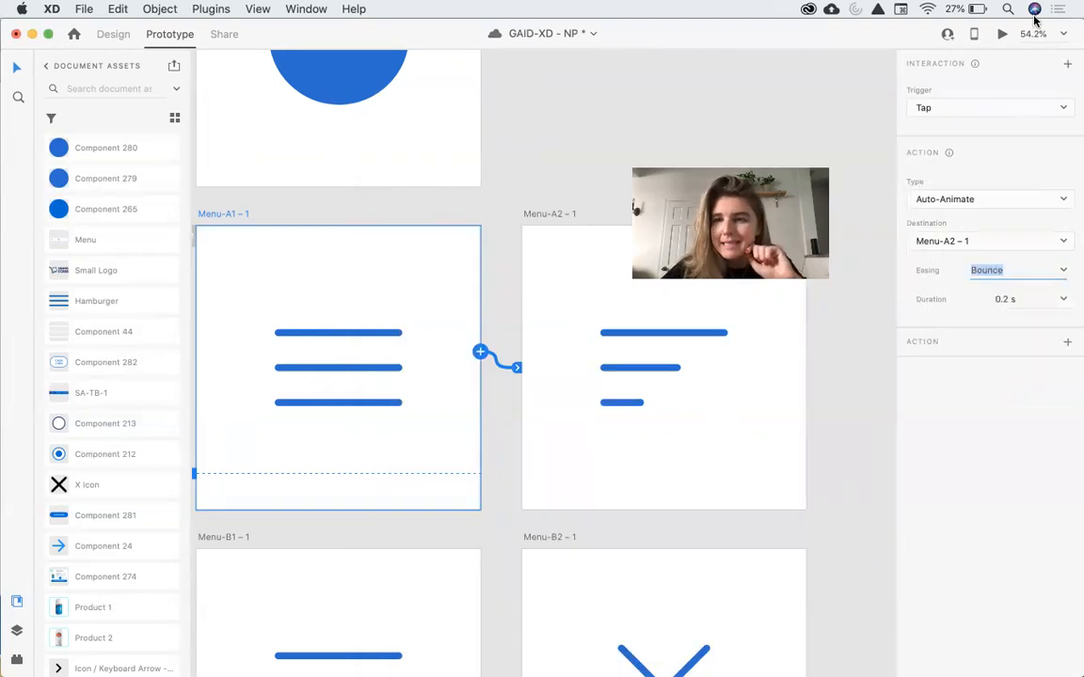
pyautogui.click(1002, 33)
pyautogui.click(731, 325)
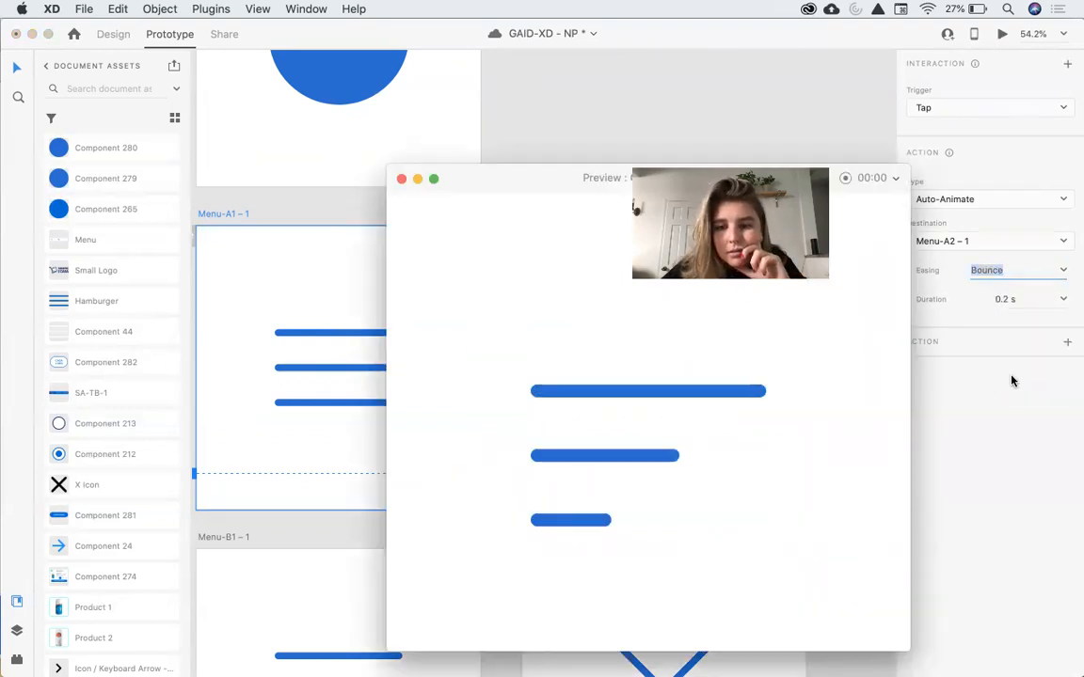
pyautogui.click(401, 179)
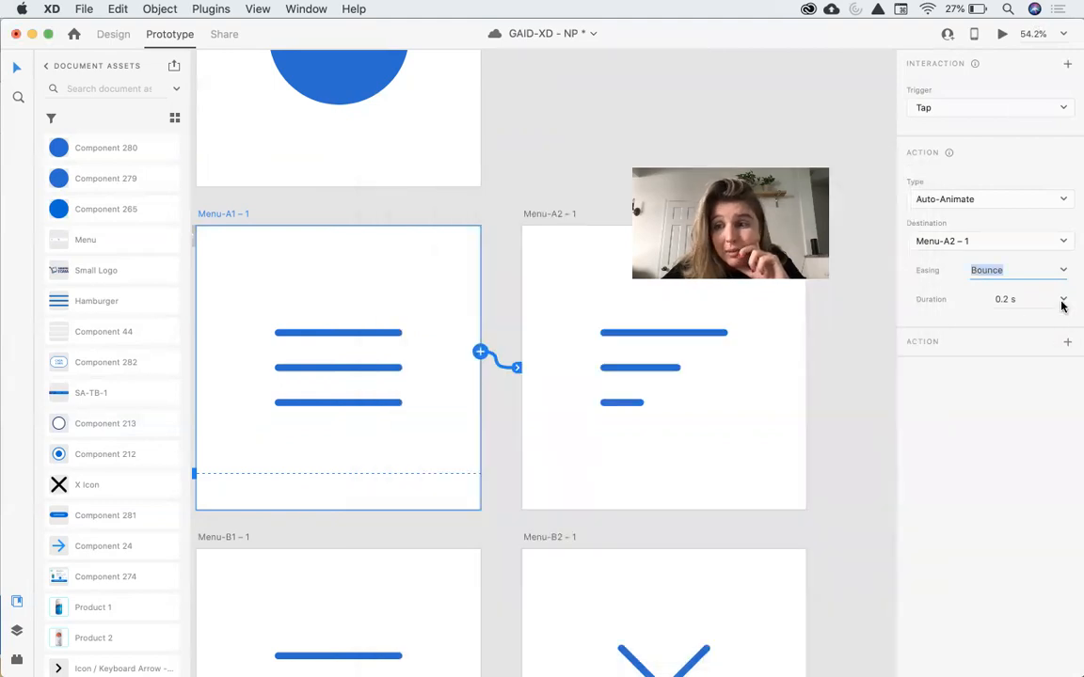
# Set the interaction's duration to 1 s and preview the bouncing menu animation.
pyautogui.click(1063, 301)
pyautogui.click(1003, 377)
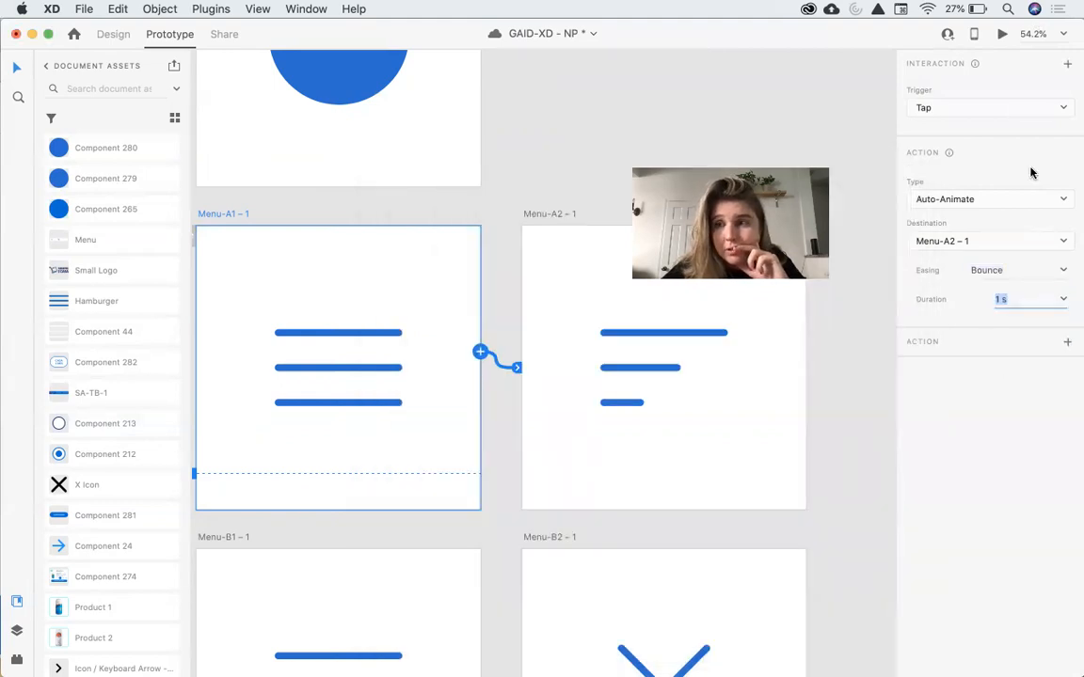
pyautogui.click(1003, 36)
pyautogui.click(716, 435)
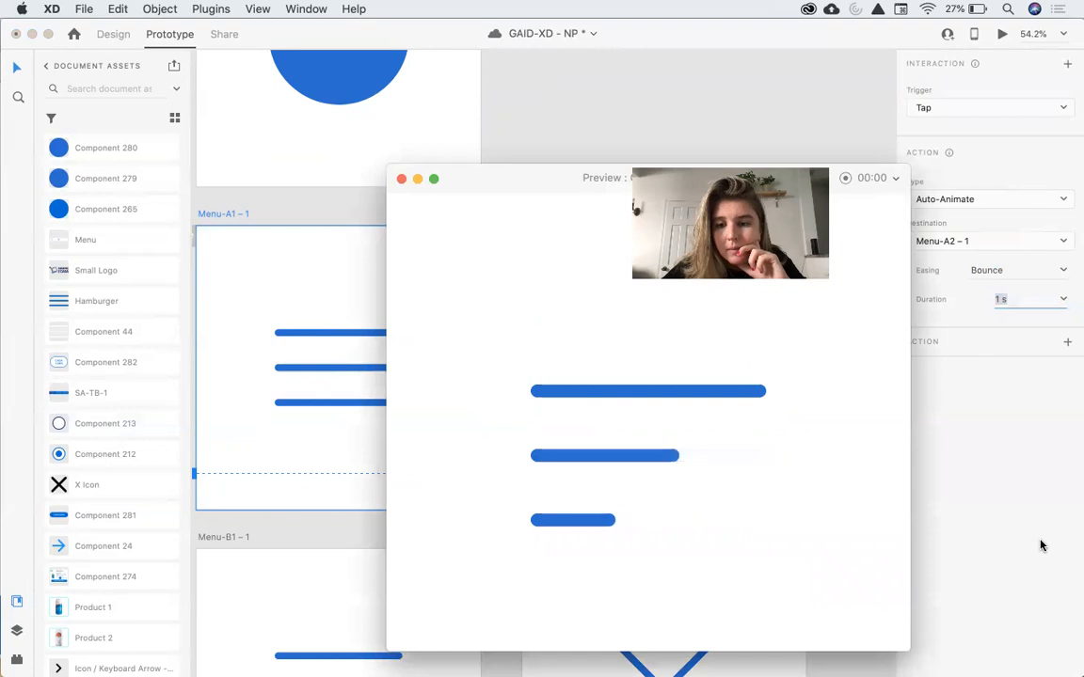
pyautogui.click(400, 180)
# Remove the interaction linking Menu-B1 – 1 to Menu-B2 – 1.
pyautogui.scroll(-1, 384, 358)
pyautogui.scroll(-5, 376, 358)
pyautogui.click(239, 350)
pyautogui.scroll(-5, 517, 380)
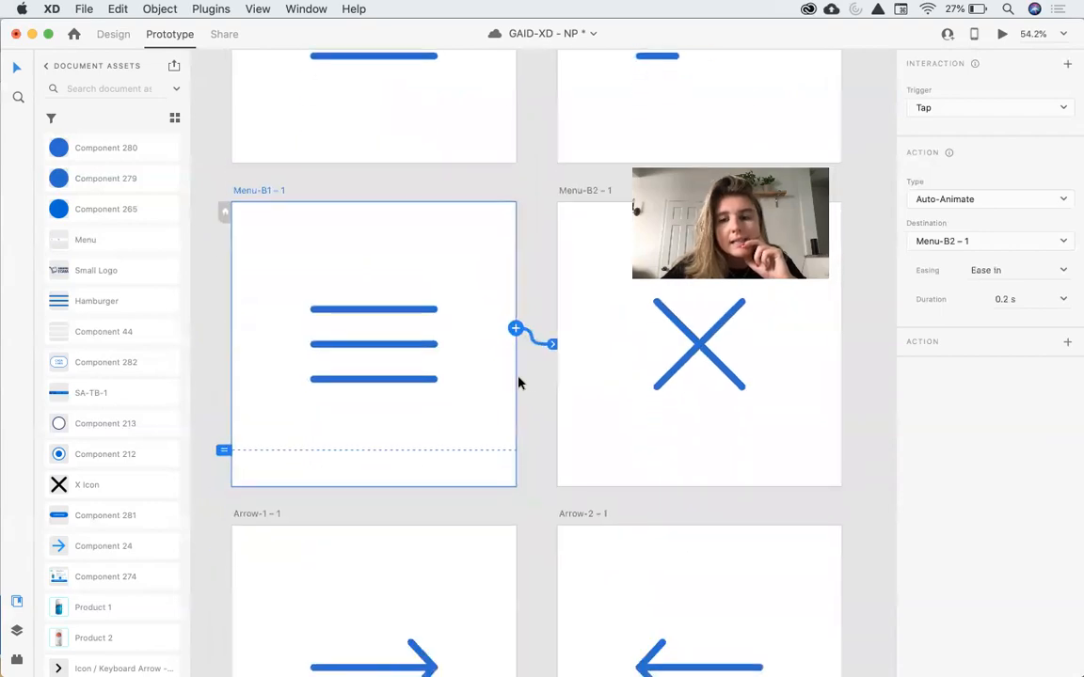
pyautogui.moveTo(536, 345); pyautogui.dragTo(537, 380)
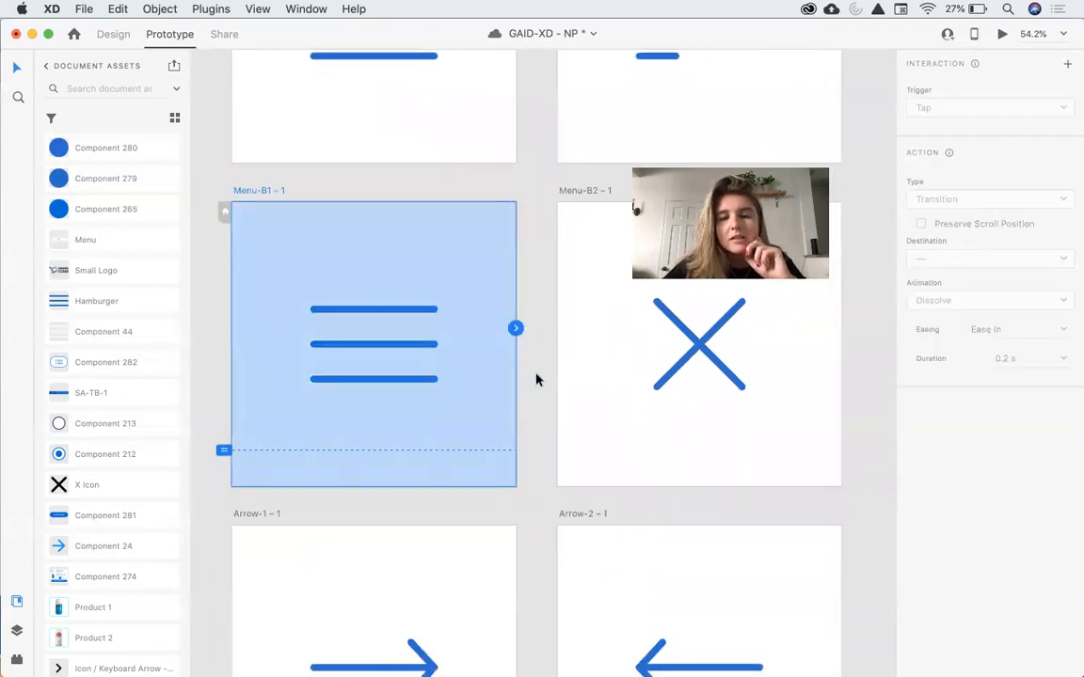
# Delete the X icon from the Menu-B2 – 1 artboard.
pyautogui.click(112, 34)
pyautogui.click(598, 415)
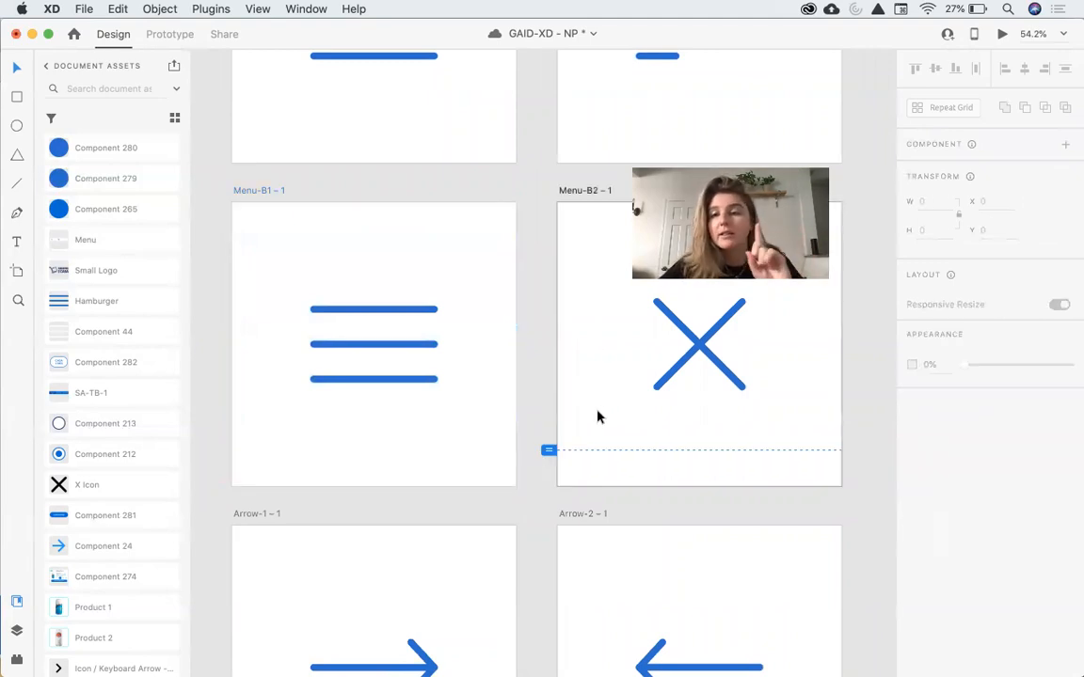
pyautogui.click(658, 350)
pyautogui.press('Delete')
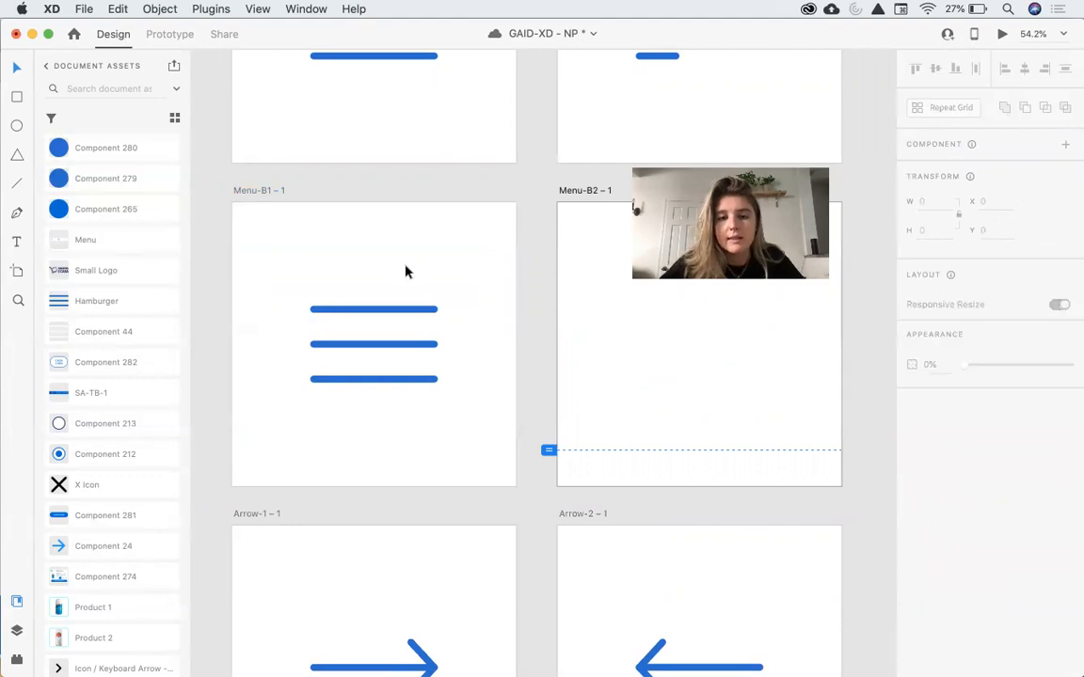
# Paste the three hamburger lines into the Menu-B2 – 1 artboard.
pyautogui.scroll(-2, 405, 272)
pyautogui.click(371, 325)
pyautogui.click(791, 351)
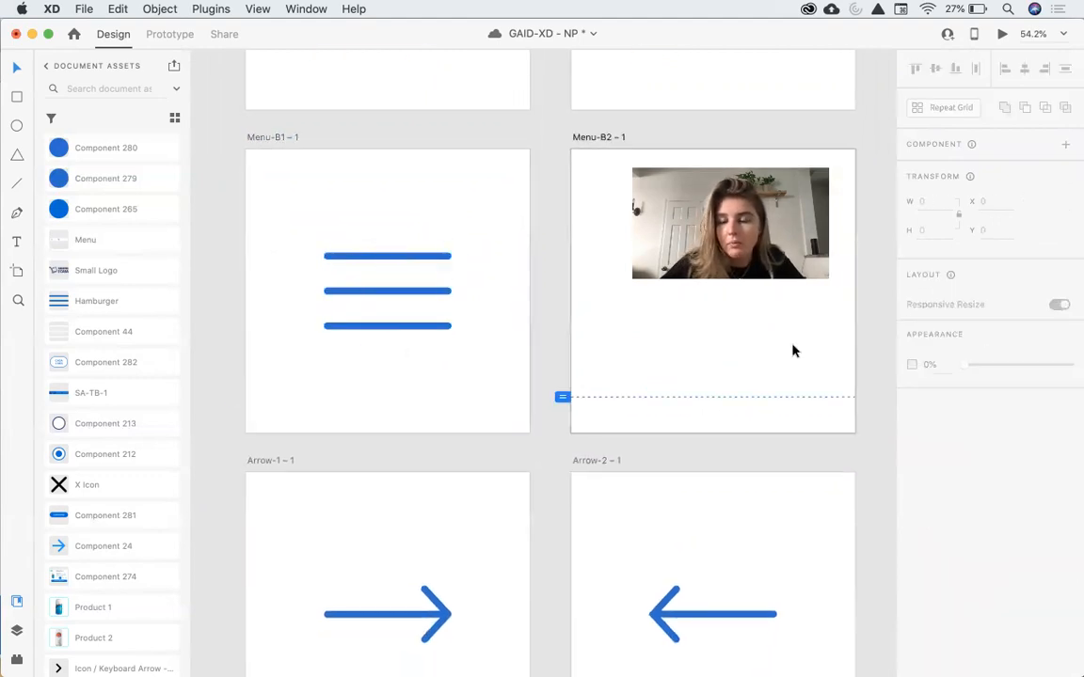
pyautogui.press('super+v')
pyautogui.scroll(3, 791, 350)
pyautogui.click(731, 357)
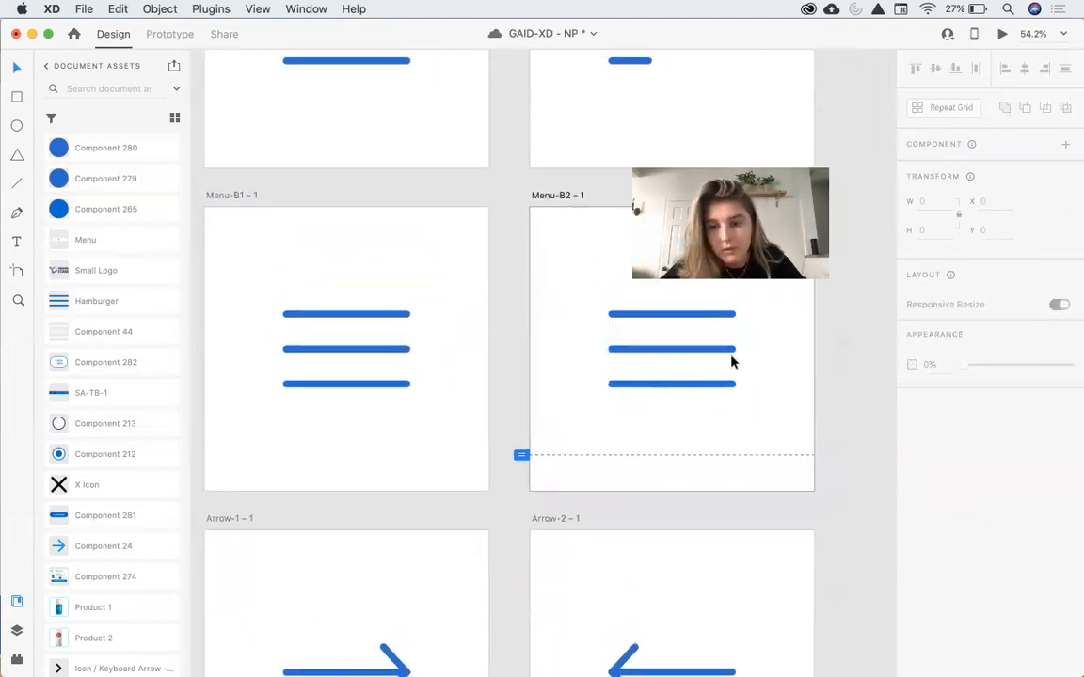
# Delete the middle line in Menu-B2 – 1, rotate the remaining two lines into a cross and centre-align them.
pyautogui.doubleClick(691, 382)
pyautogui.press('Delete')
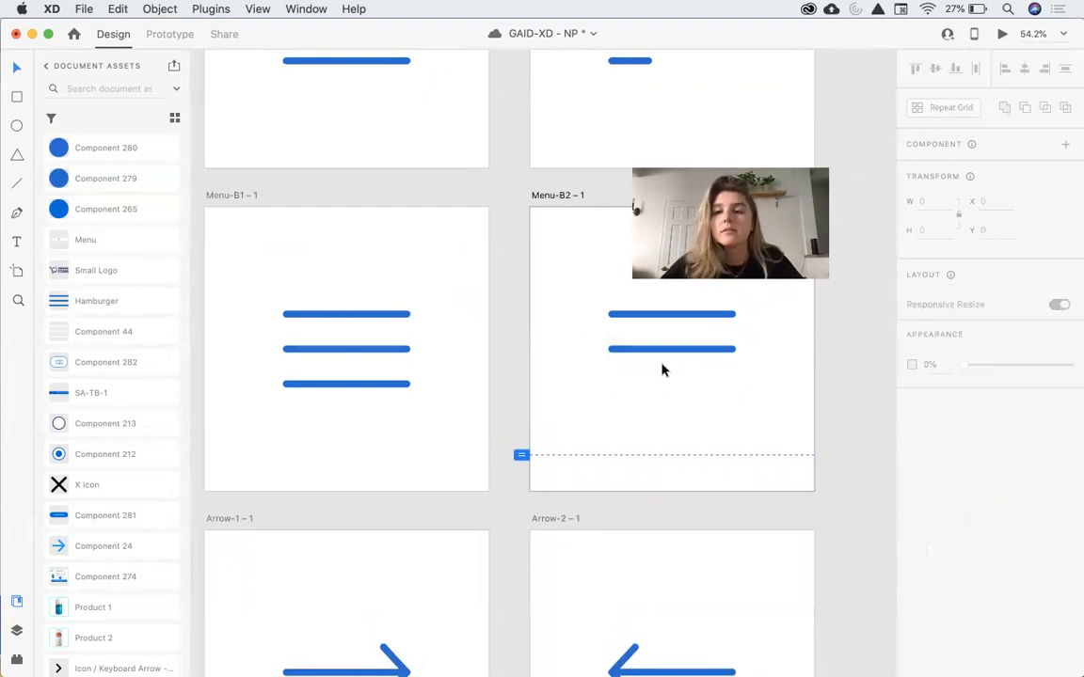
pyautogui.click(708, 350)
pyautogui.moveTo(737, 356); pyautogui.dragTo(727, 303)
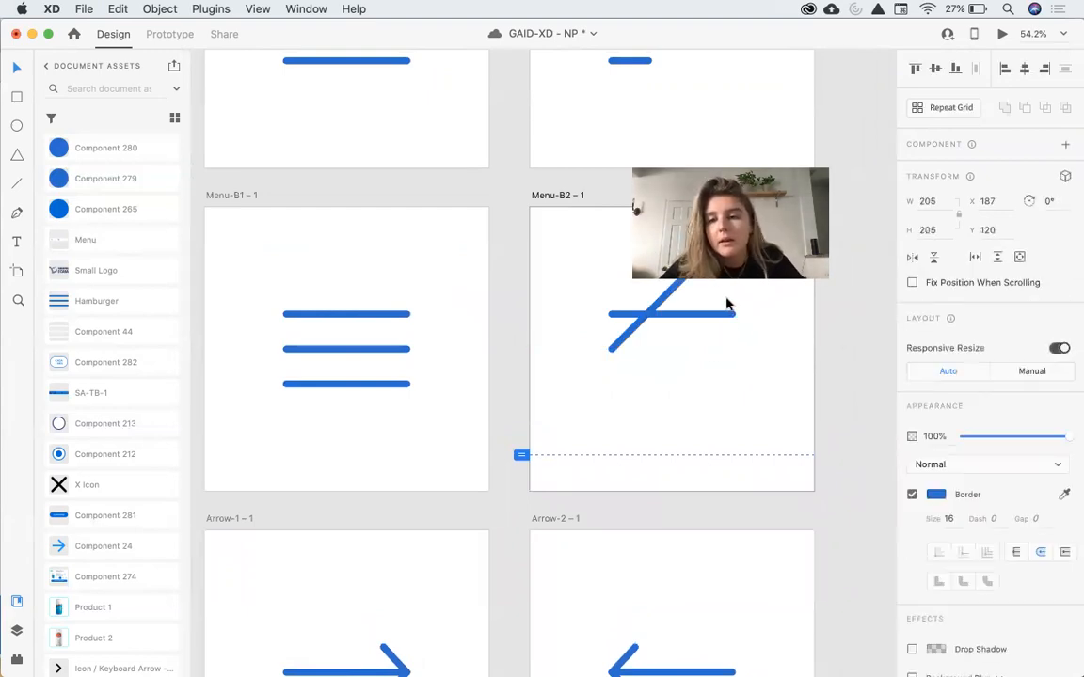
pyautogui.click(732, 317)
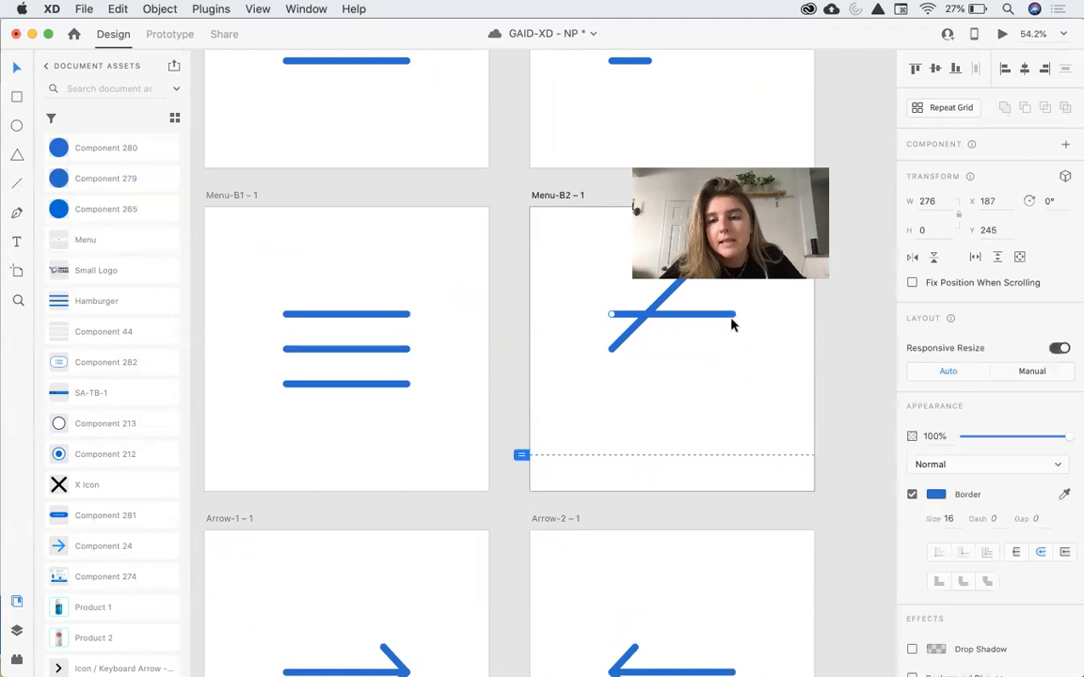
pyautogui.moveTo(731, 347); pyautogui.dragTo(707, 342)
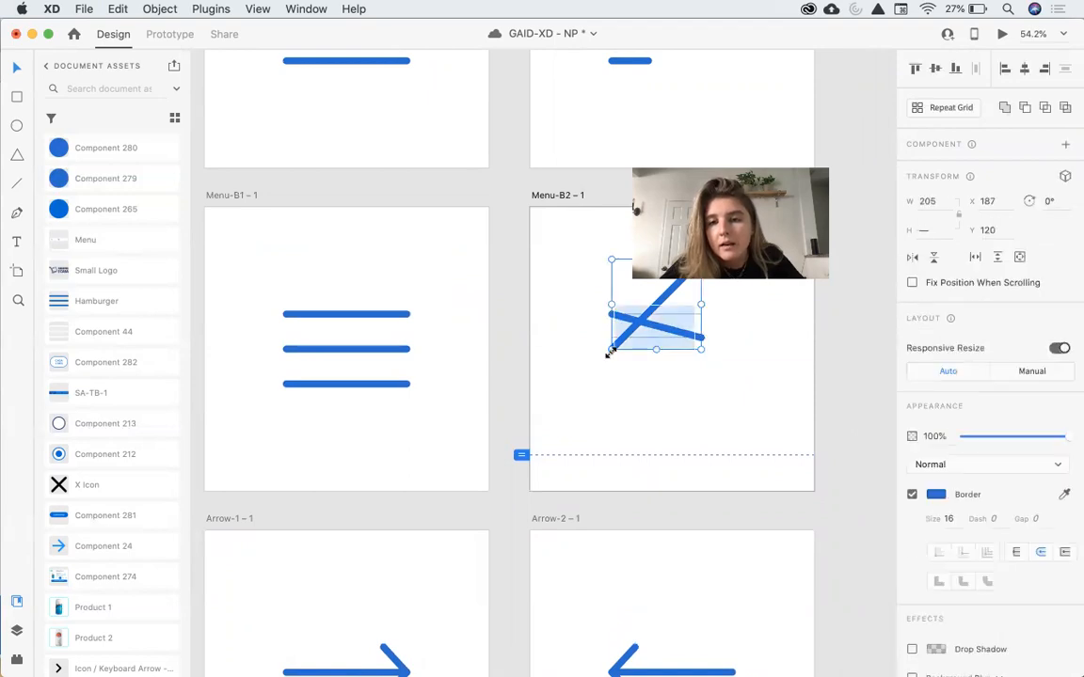
pyautogui.click(1025, 70)
pyautogui.click(936, 68)
pyautogui.click(812, 326)
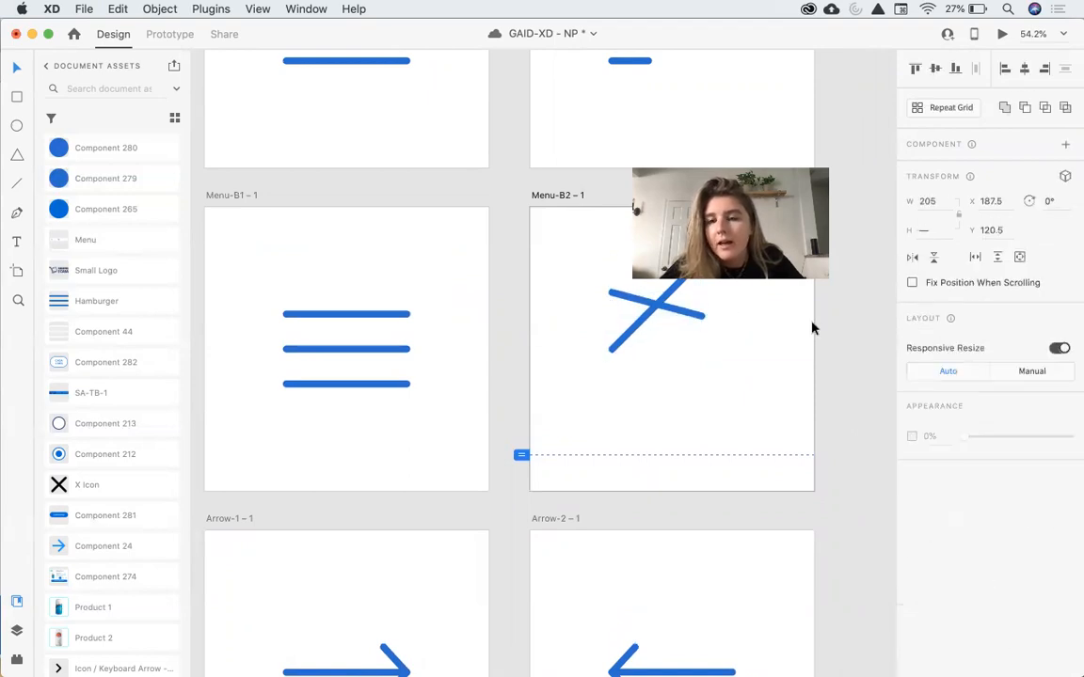
# Reshape the two crossing lines' endpoints into a tidier X shape.
pyautogui.click(701, 317)
pyautogui.moveTo(702, 317); pyautogui.dragTo(698, 349)
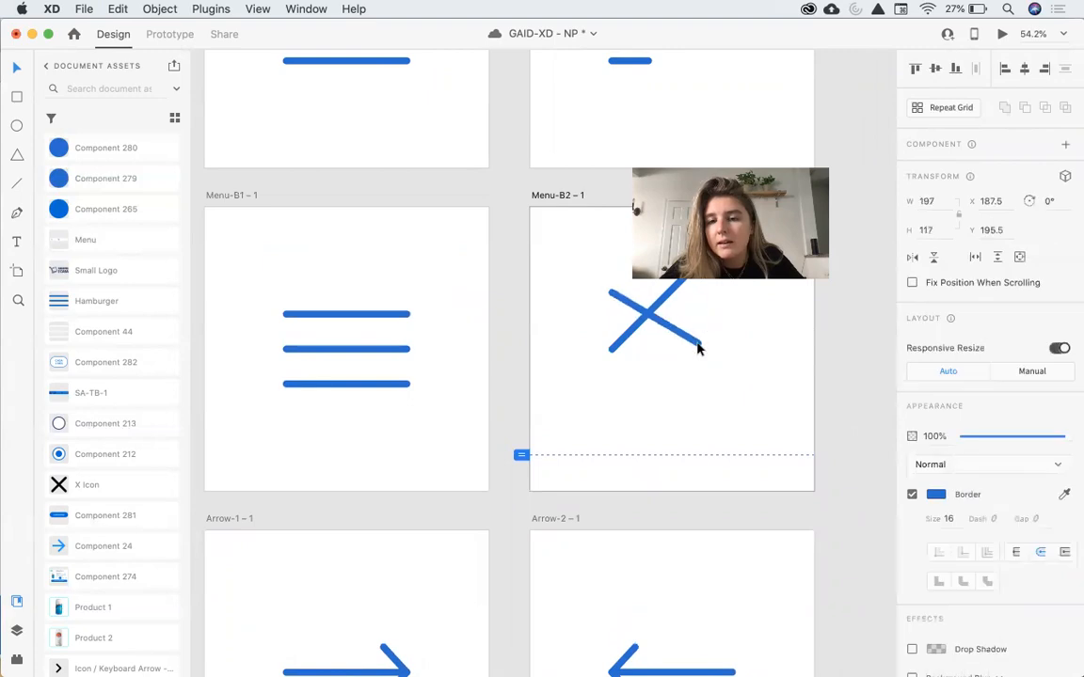
pyautogui.moveTo(643, 315); pyautogui.dragTo(676, 370)
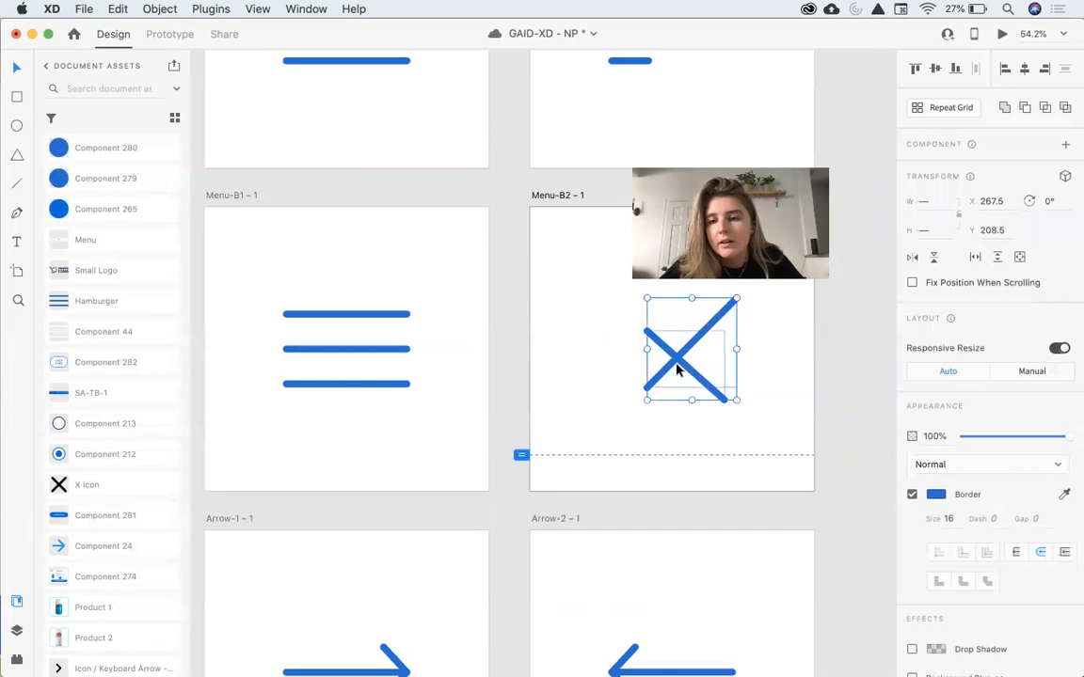
pyautogui.click(729, 307)
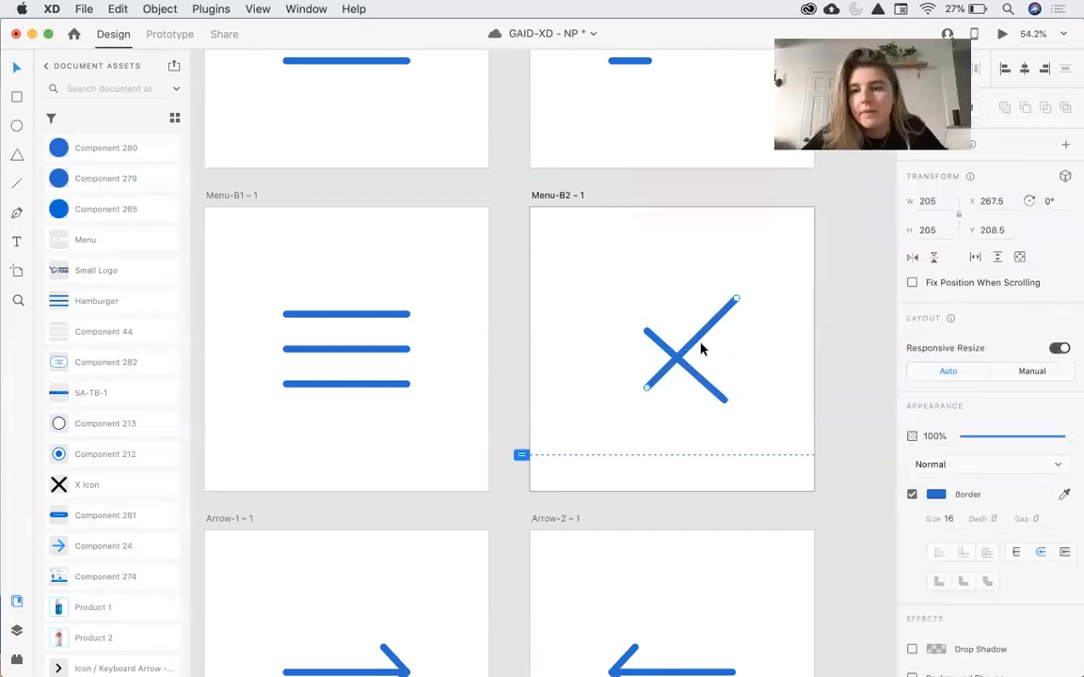
pyautogui.moveTo(737, 299); pyautogui.dragTo(698, 329)
pyautogui.click(723, 399)
pyautogui.moveTo(725, 402); pyautogui.dragTo(712, 378)
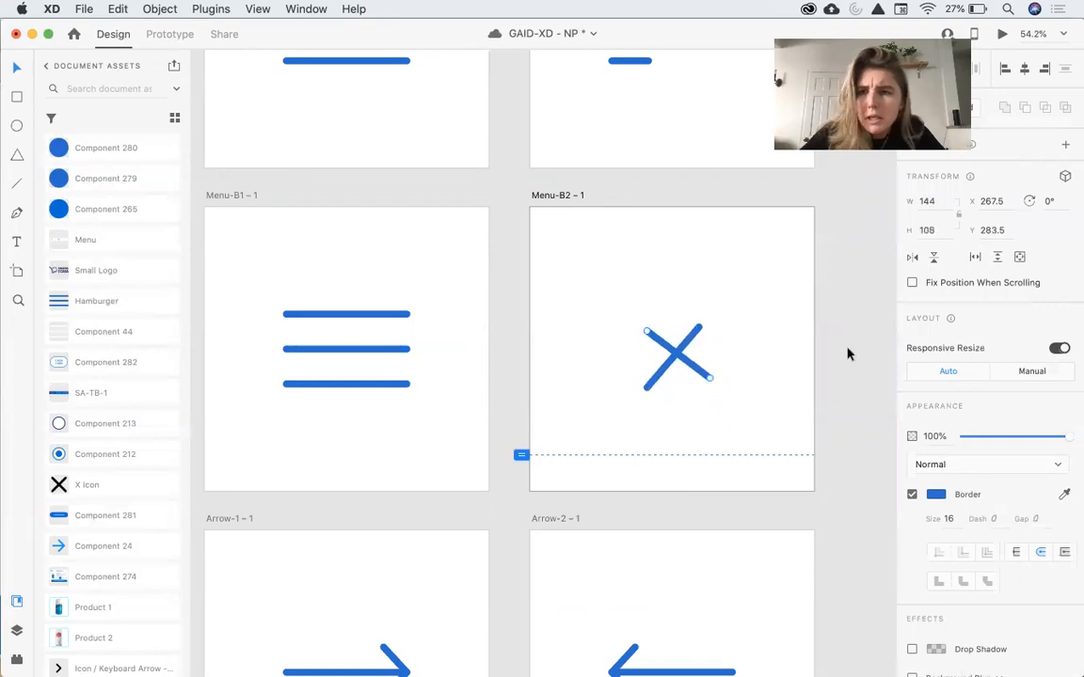
pyautogui.click(687, 302)
# Link Menu-B1 – 1 to Menu-B2 – 1 with an auto-animate interaction using Snap easing and 0.6 s duration.
pyautogui.click(214, 197)
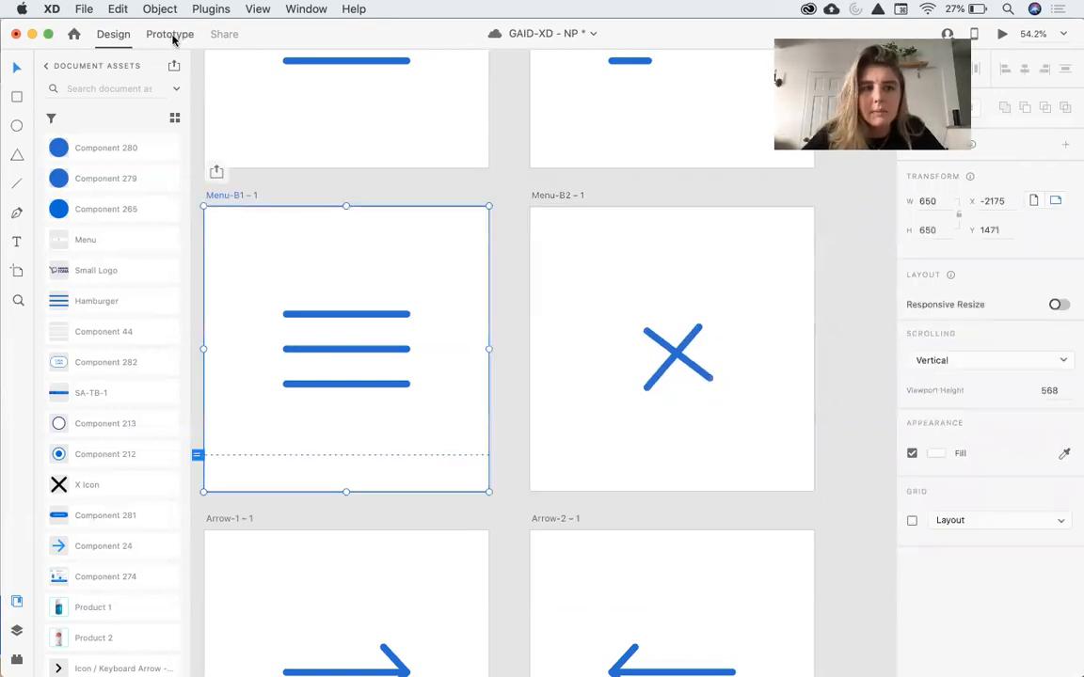
pyautogui.click(173, 40)
pyautogui.moveTo(487, 332); pyautogui.dragTo(591, 337)
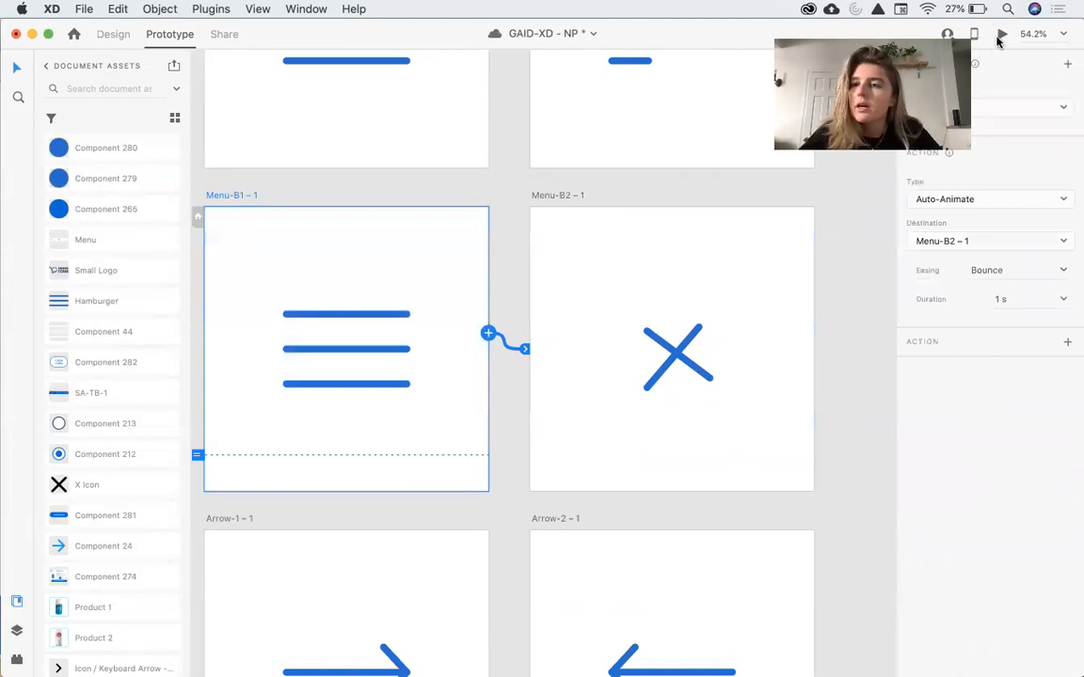
pyautogui.click(1011, 269)
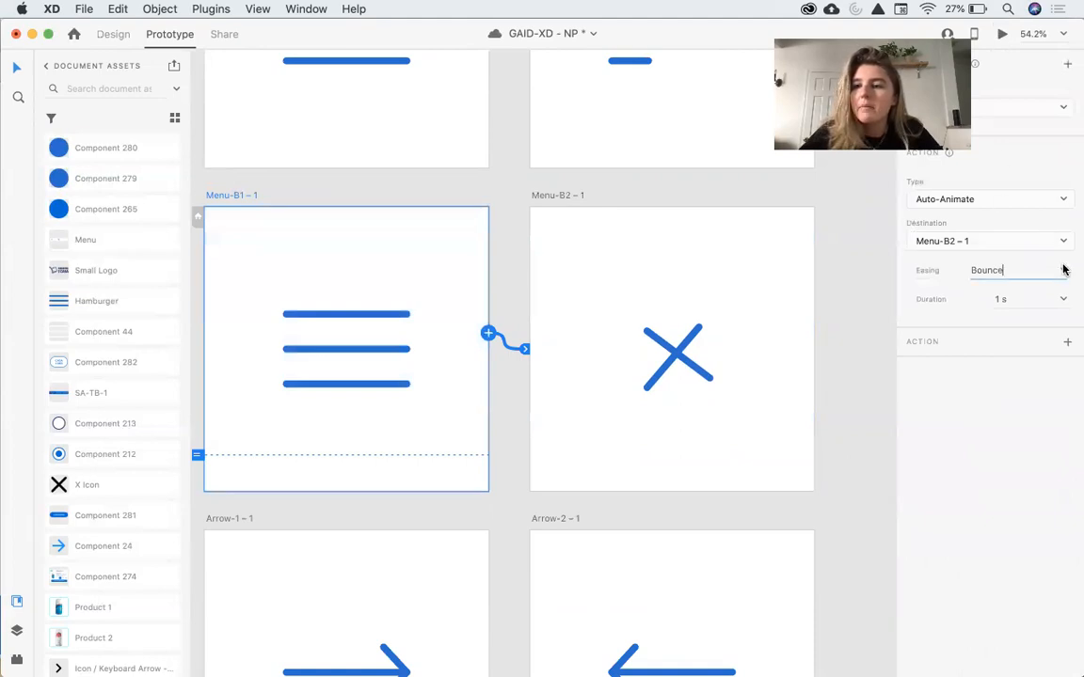
pyautogui.click(1063, 270)
pyautogui.click(999, 346)
pyautogui.click(1065, 299)
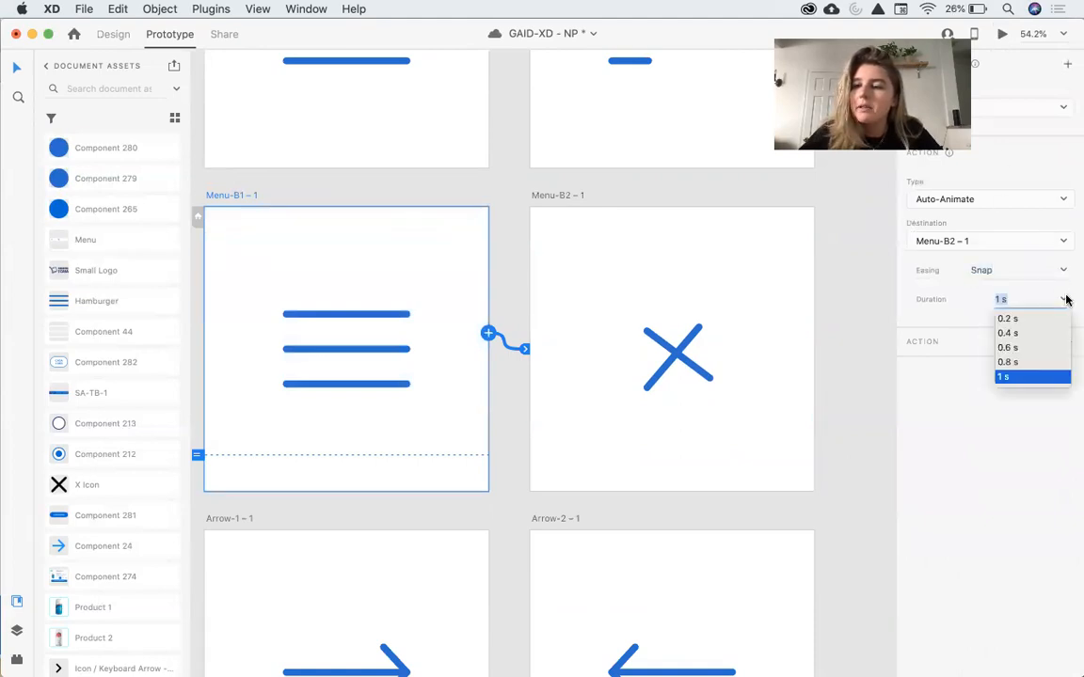
pyautogui.click(1007, 347)
# Preview the hamburger-to-X animation.
pyautogui.click(1002, 33)
pyautogui.click(722, 384)
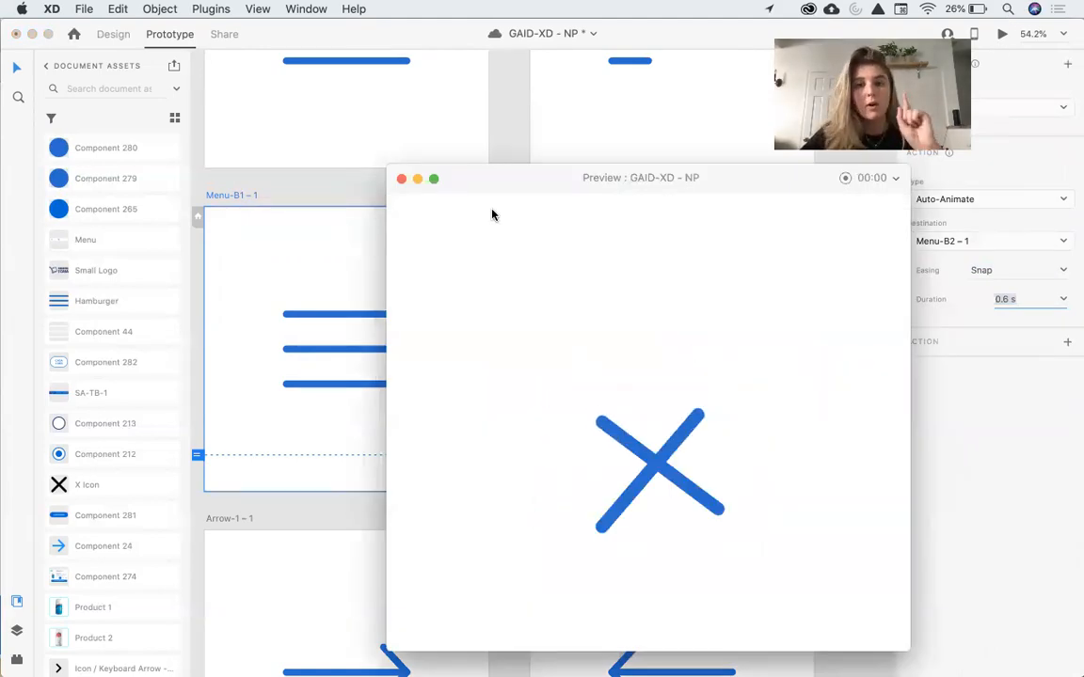
pyautogui.click(401, 179)
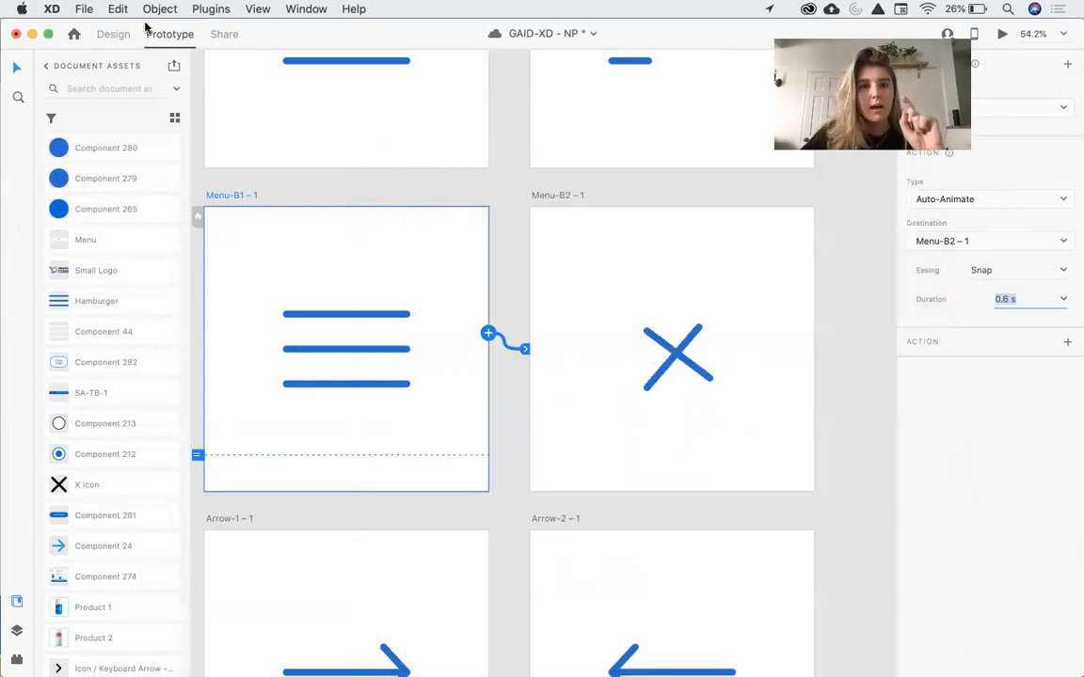
# Delete the hand-made X lines from the Menu-B2 – 1 artboard.
pyautogui.click(111, 34)
pyautogui.click(651, 384)
pyautogui.press('Delete')
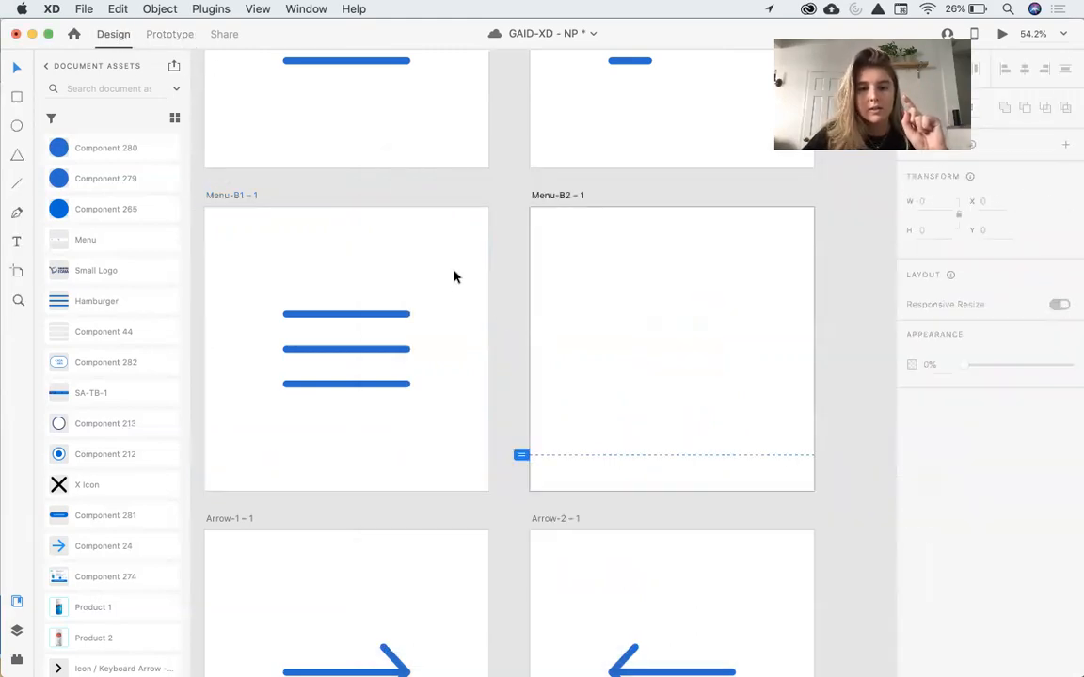
# Copy the three hamburger lines from Menu-B1 – 1 and paste them into Menu-B2 – 1.
pyautogui.click(395, 348)
pyautogui.press('super+c')
pyautogui.click(648, 394)
pyautogui.press('super+v')
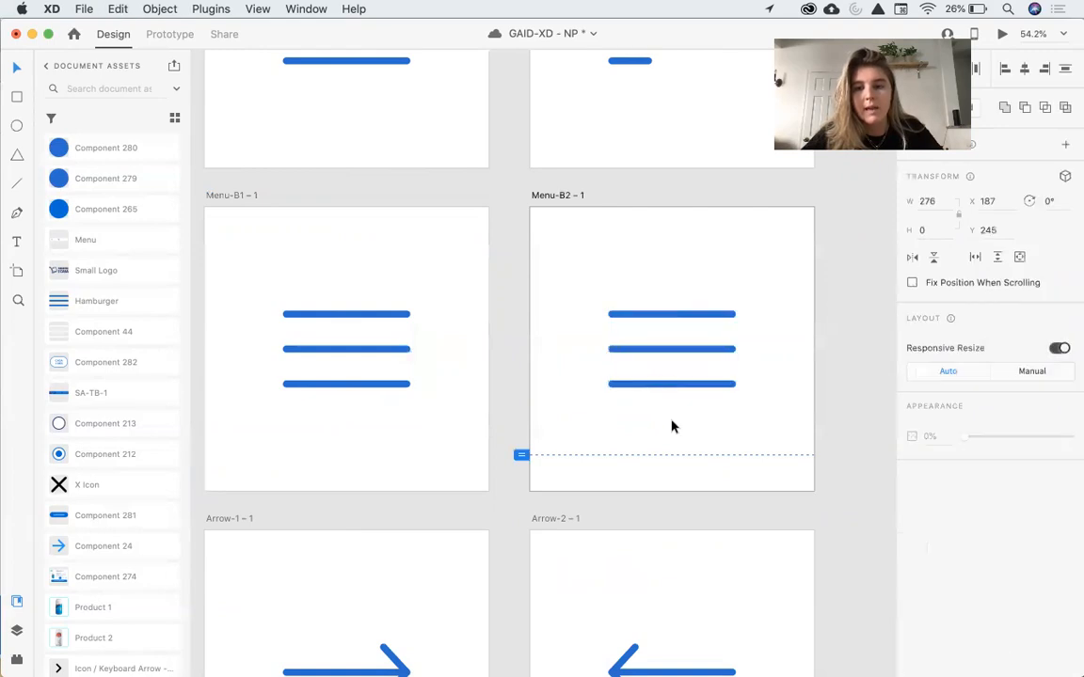
# Rotate the middle and bottom lines in Menu-B2 – 1 to 45°.
pyautogui.click(691, 384)
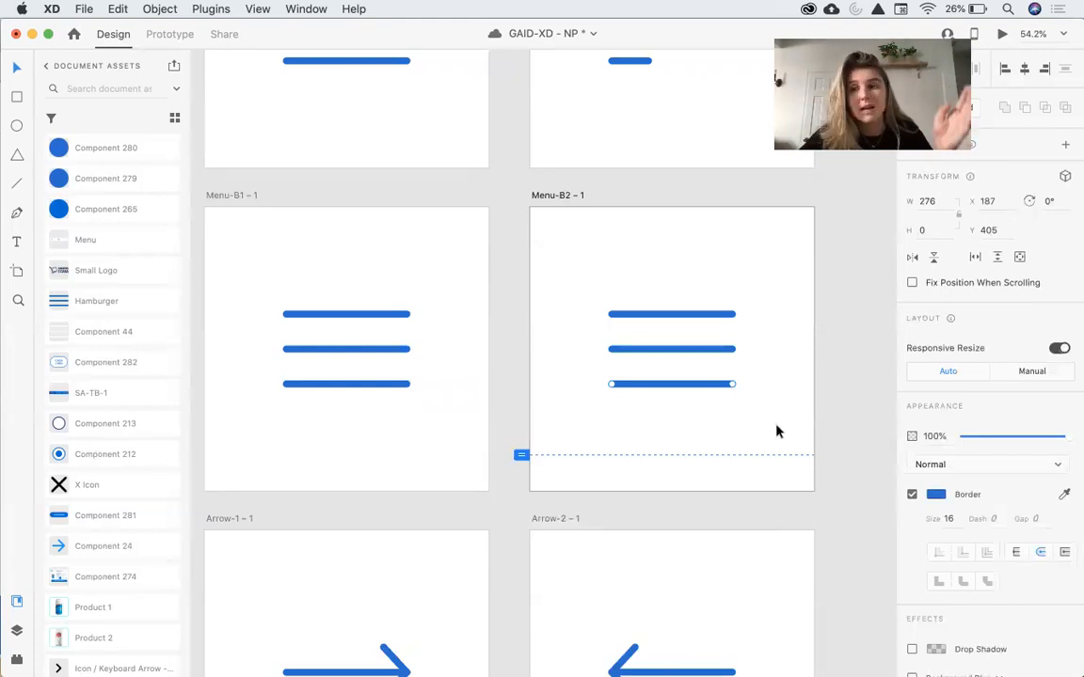
pyautogui.keyDown('shift'); pyautogui.click(704, 348); pyautogui.keyUp('shift')
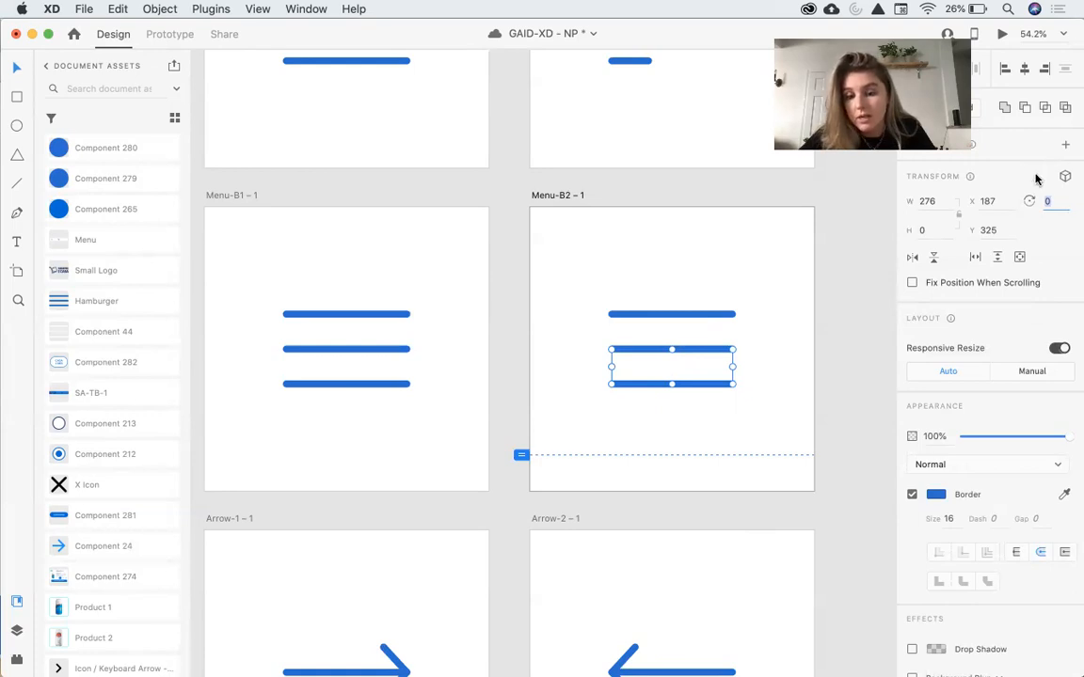
pyautogui.write('4')
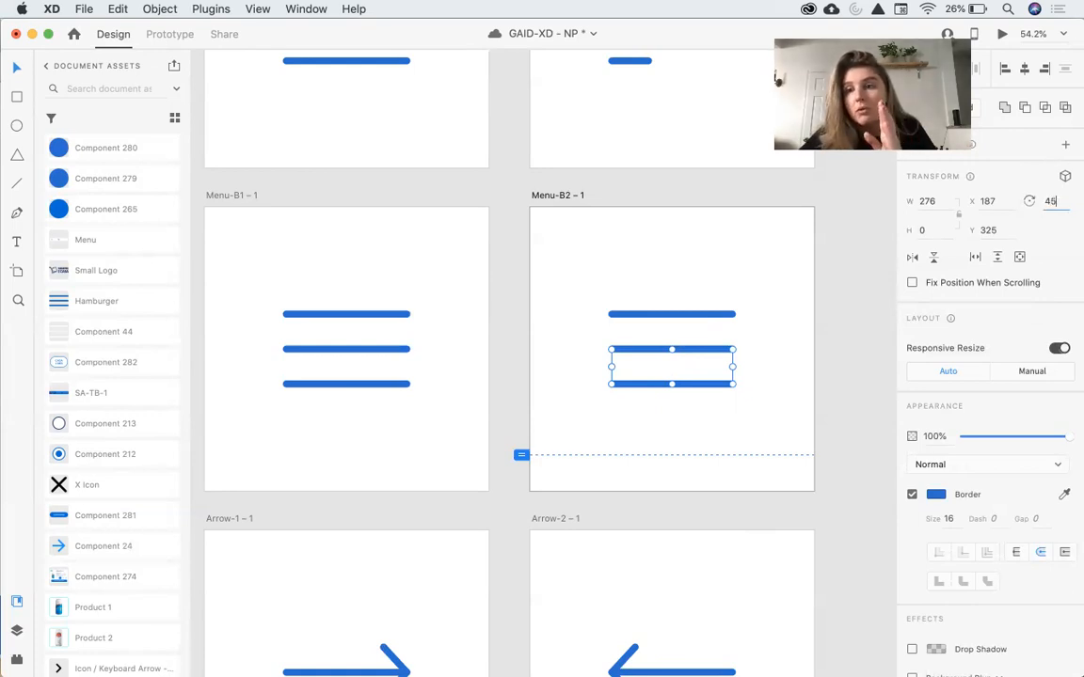
pyautogui.write('5')
pyautogui.press('Return')
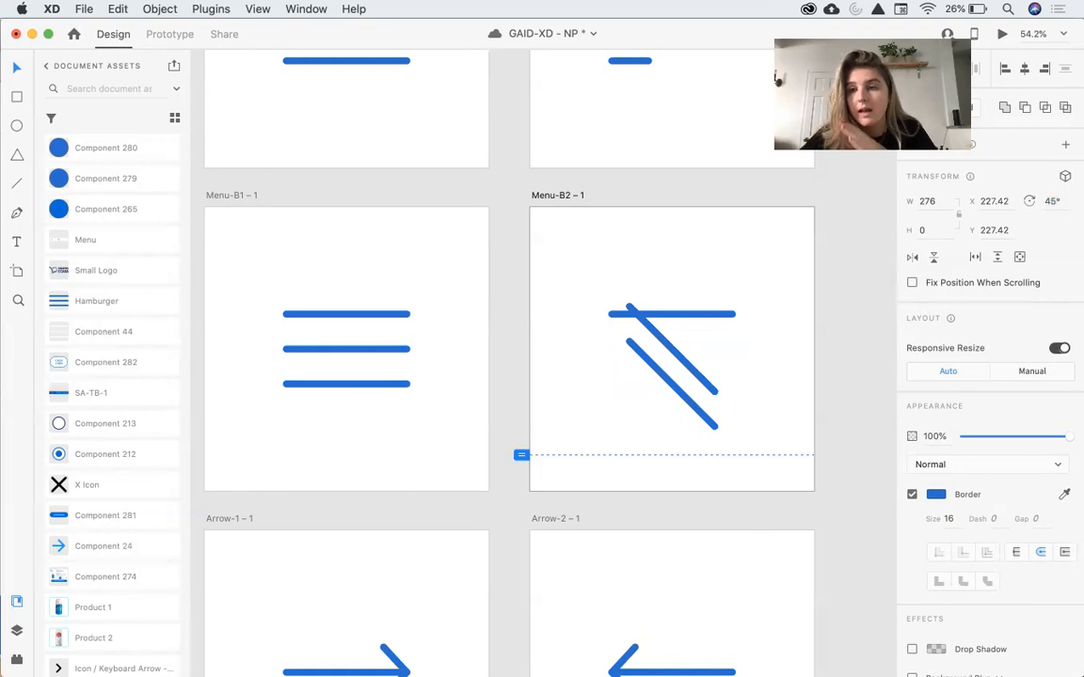
# Rotate the top line to -45°, undoing an accidental artboard move.
pyautogui.click(751, 317)
pyautogui.click(730, 315)
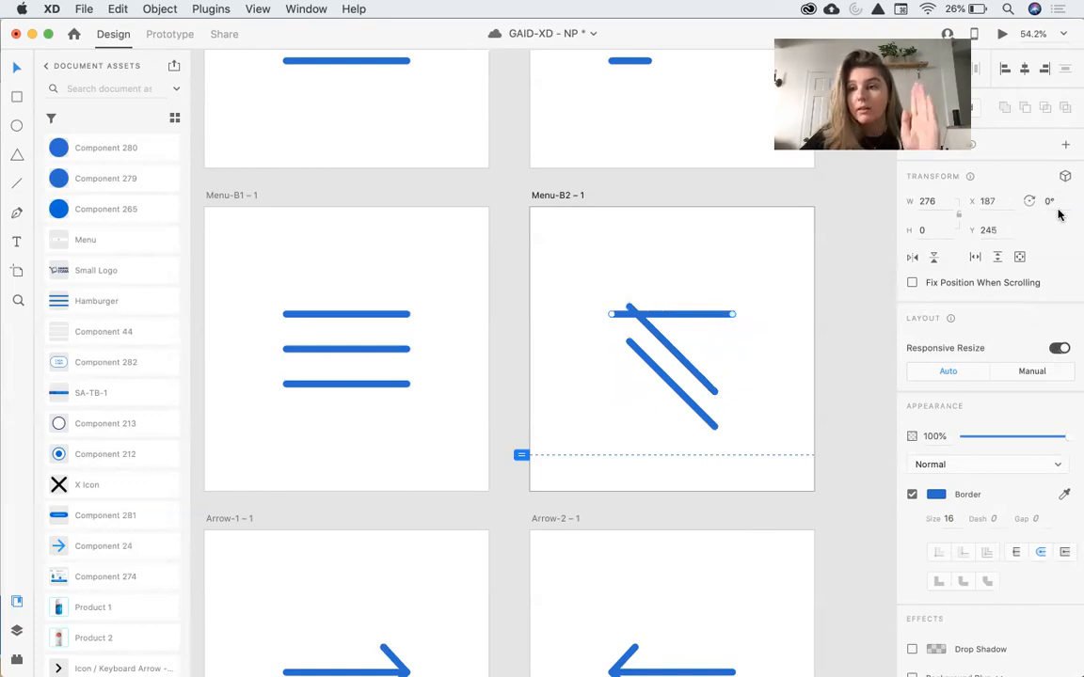
pyautogui.write('-45')
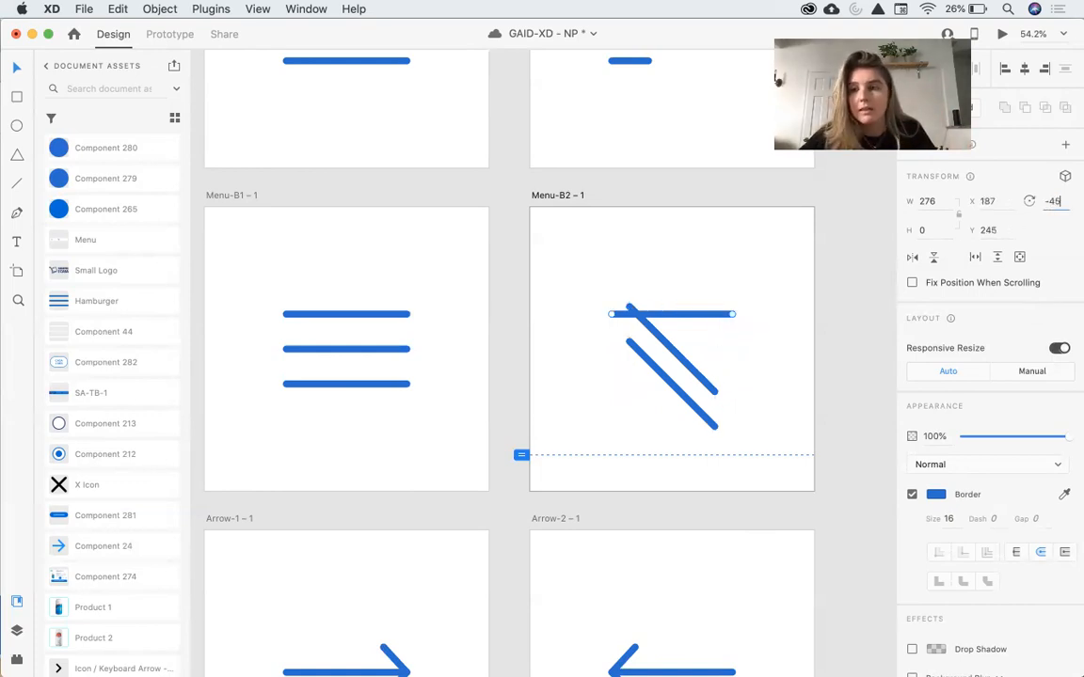
pyautogui.press('Return')
pyautogui.click(750, 305)
pyautogui.moveTo(751, 306); pyautogui.dragTo(607, 399)
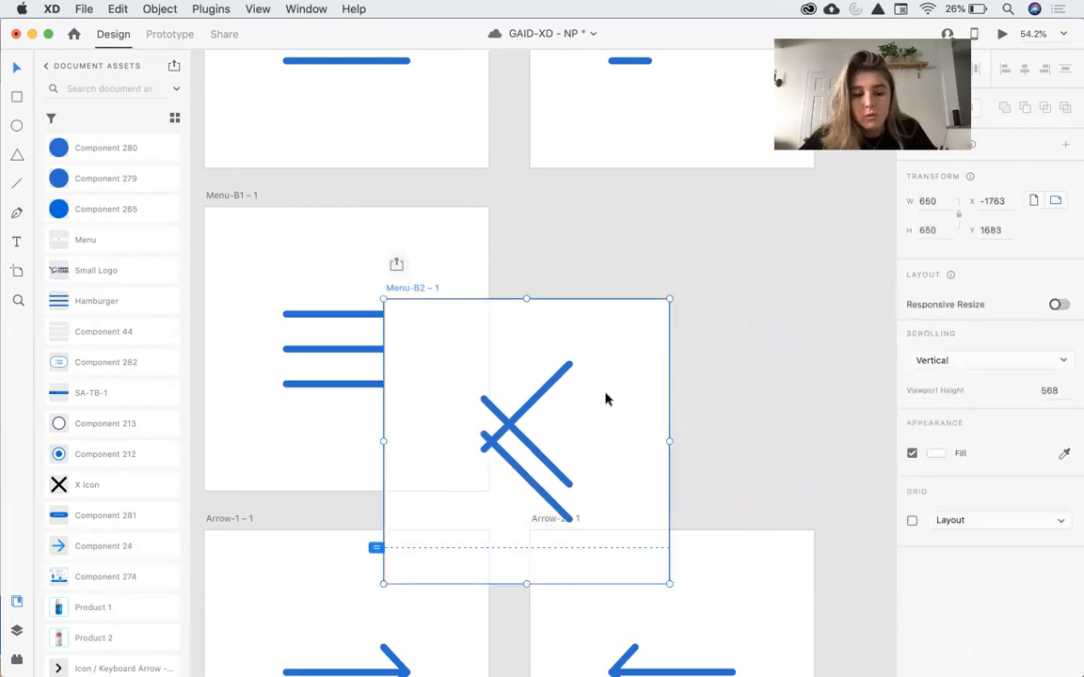
pyautogui.press('super+z')
# Align the three rotated lines on their horizontal and vertical centres to form an X.
pyautogui.click(733, 317)
pyautogui.moveTo(737, 314); pyautogui.dragTo(617, 386)
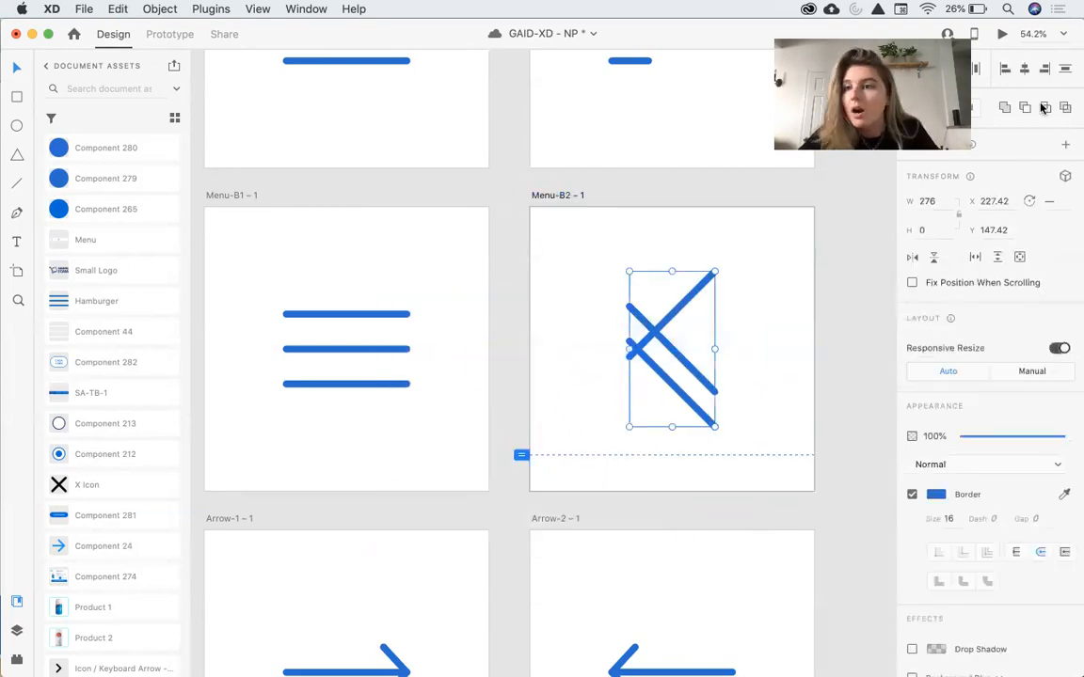
pyautogui.click(1024, 70)
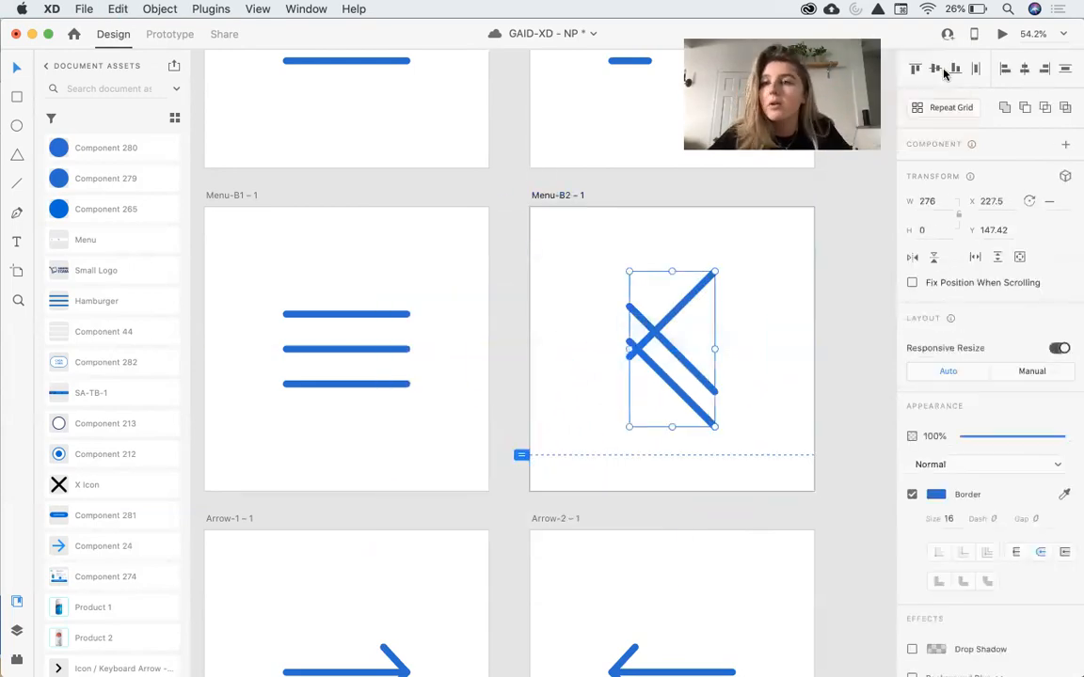
pyautogui.click(935, 70)
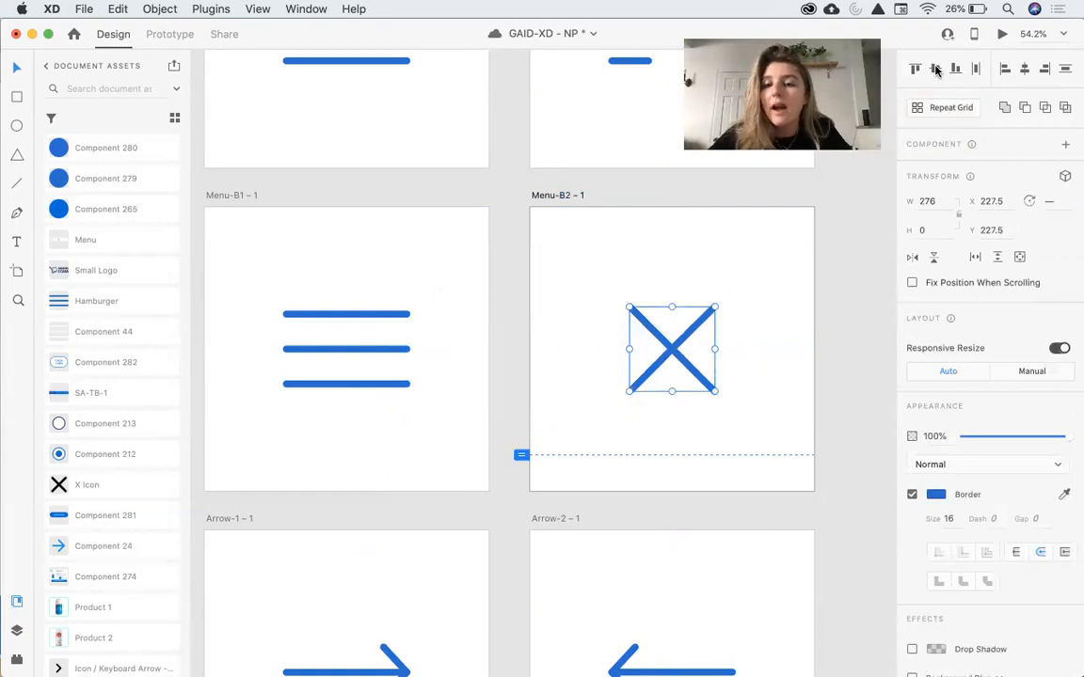
pyautogui.click(758, 357)
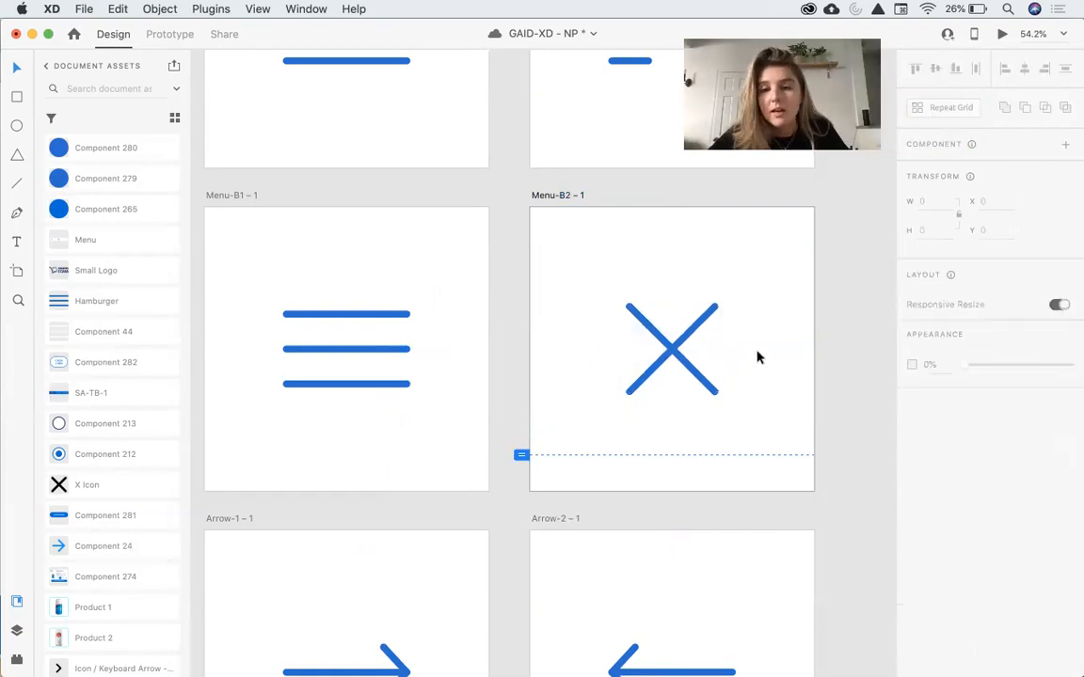
# Preview the animation starting from the Menu-B1 – 1 artboard.
pyautogui.click(235, 199)
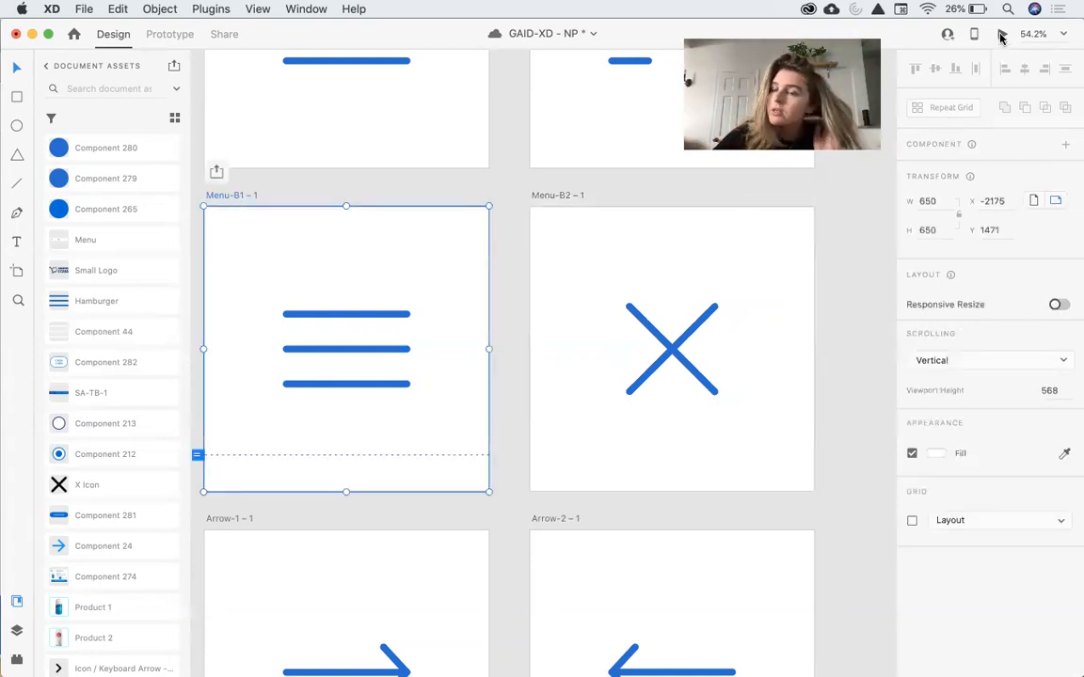
pyautogui.click(1001, 35)
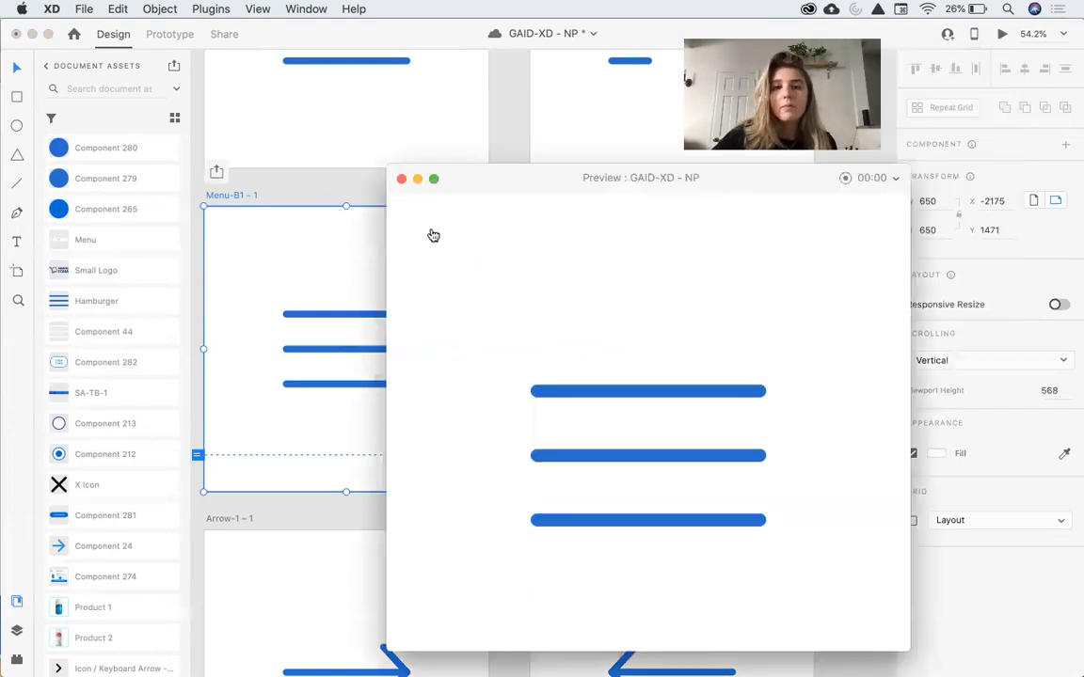
pyautogui.click(400, 179)
# Change the interaction's easing to Ease In.
pyautogui.click(168, 34)
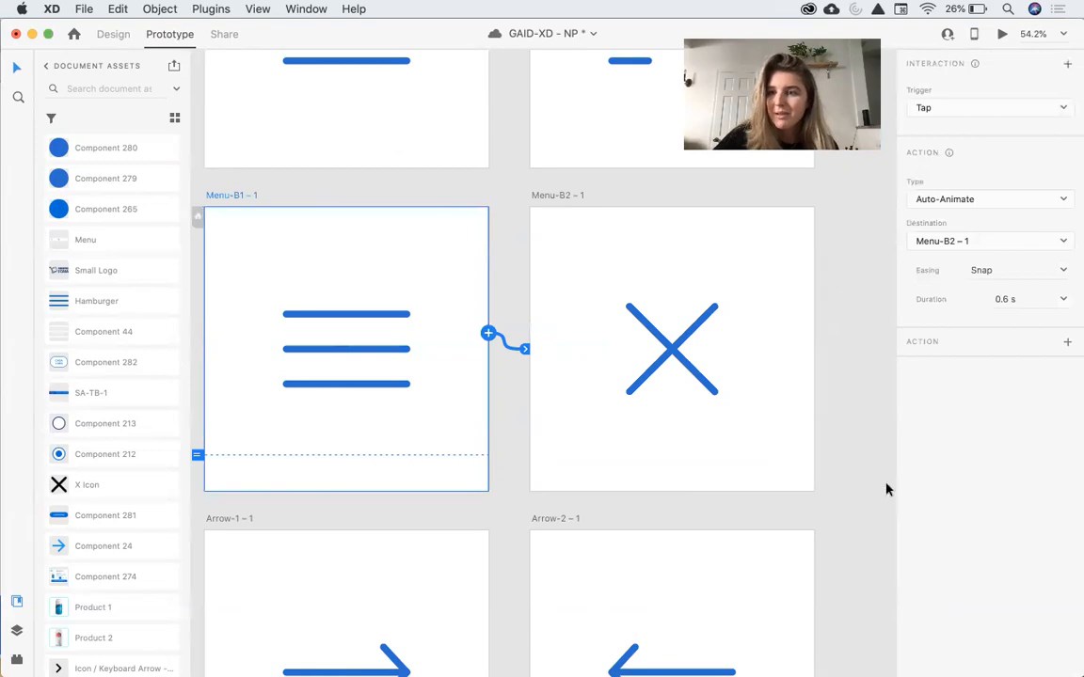
pyautogui.click(1064, 271)
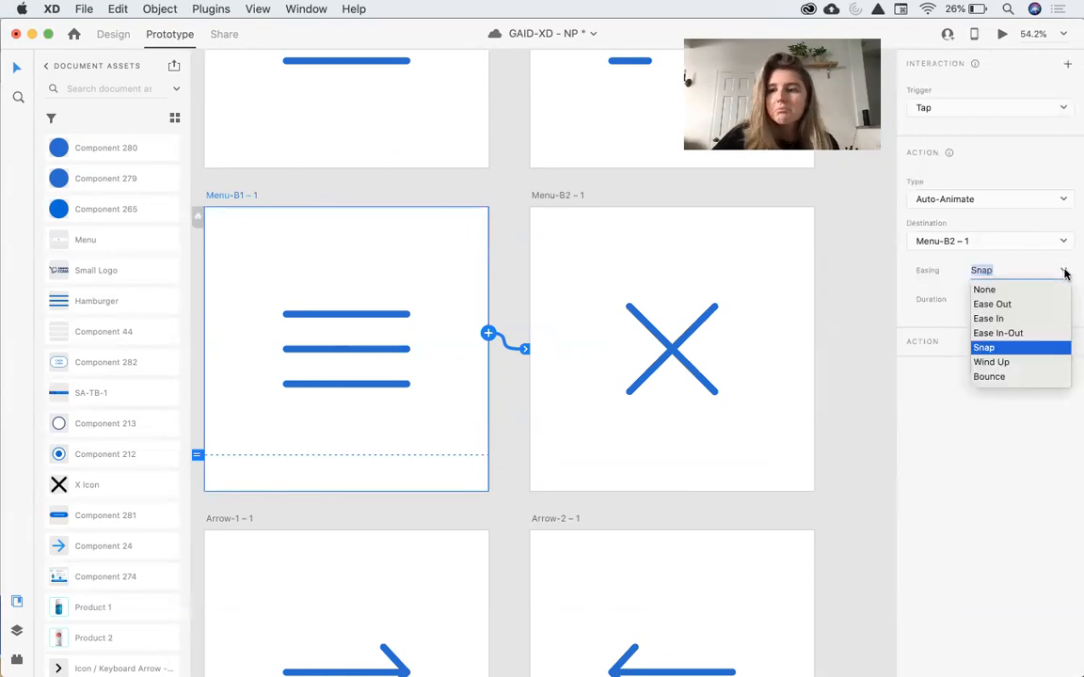
pyautogui.click(999, 319)
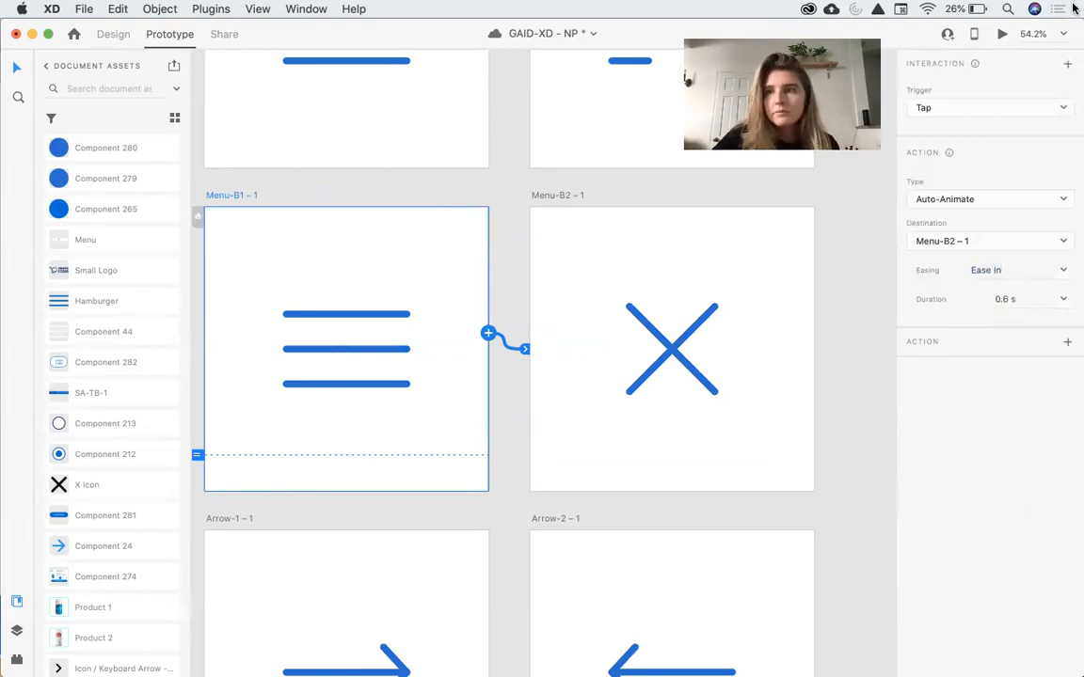
# Preview the Ease In menu animation.
pyautogui.click(1001, 35)
pyautogui.click(733, 312)
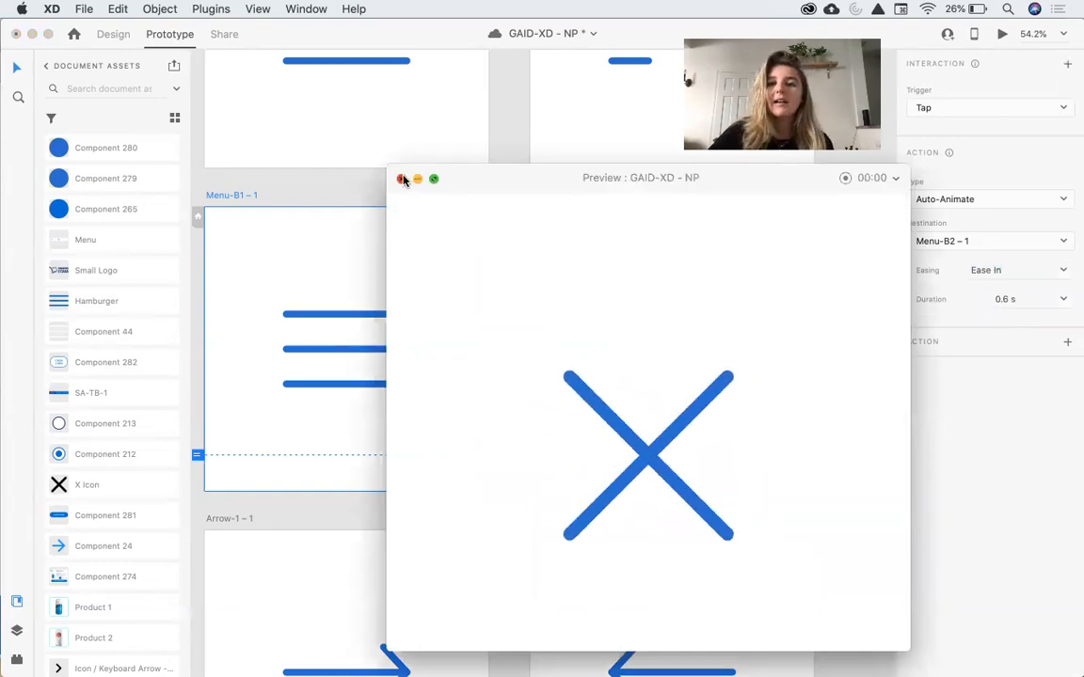
pyautogui.click(403, 179)
# Set the interaction's duration to 0.2 s.
pyautogui.click(1046, 302)
pyautogui.click(1012, 314)
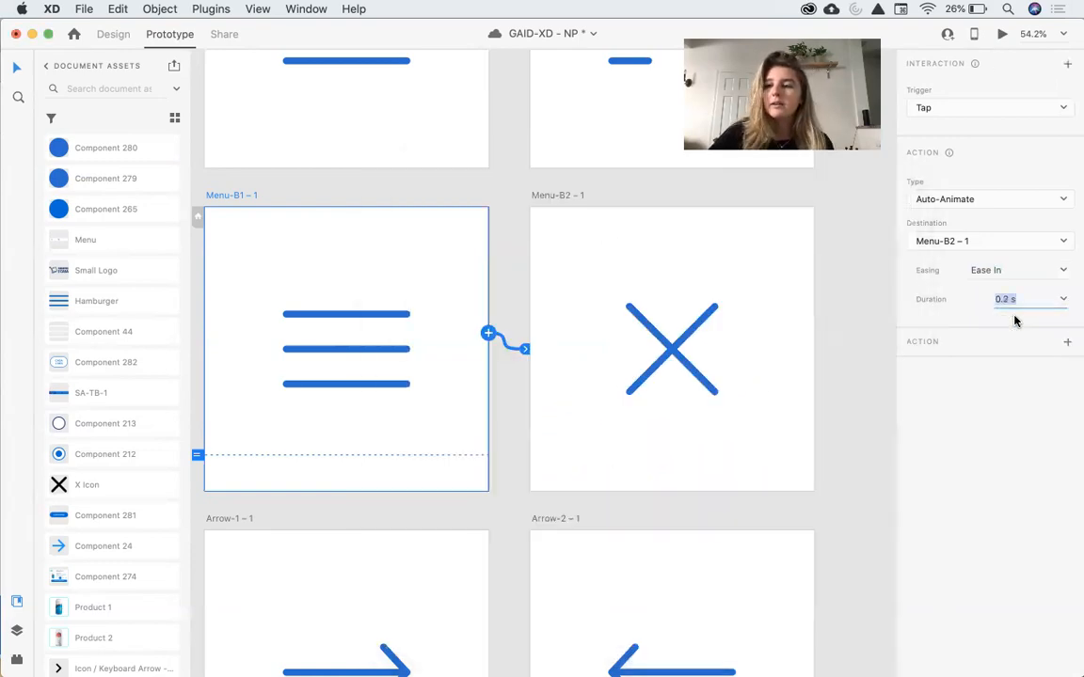
# Preview the hamburger-to-X animation with the 0.2 s duration, then close the preview.
pyautogui.click(1000, 35)
pyautogui.click(770, 234)
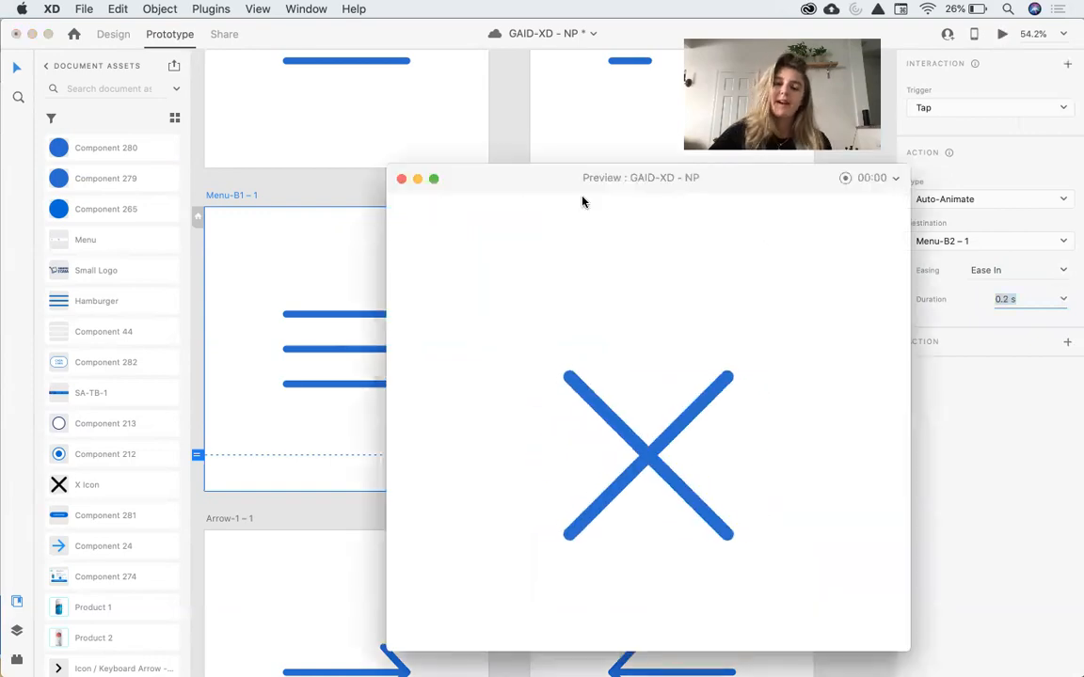
pyautogui.click(401, 178)
# Try to replace the left arrow on Arrow-2 – 1 with an ungrouped copy of the Arrow-1 – 1 arrow.
pyautogui.scroll(-5, 399, 182)
pyautogui.click(271, 224)
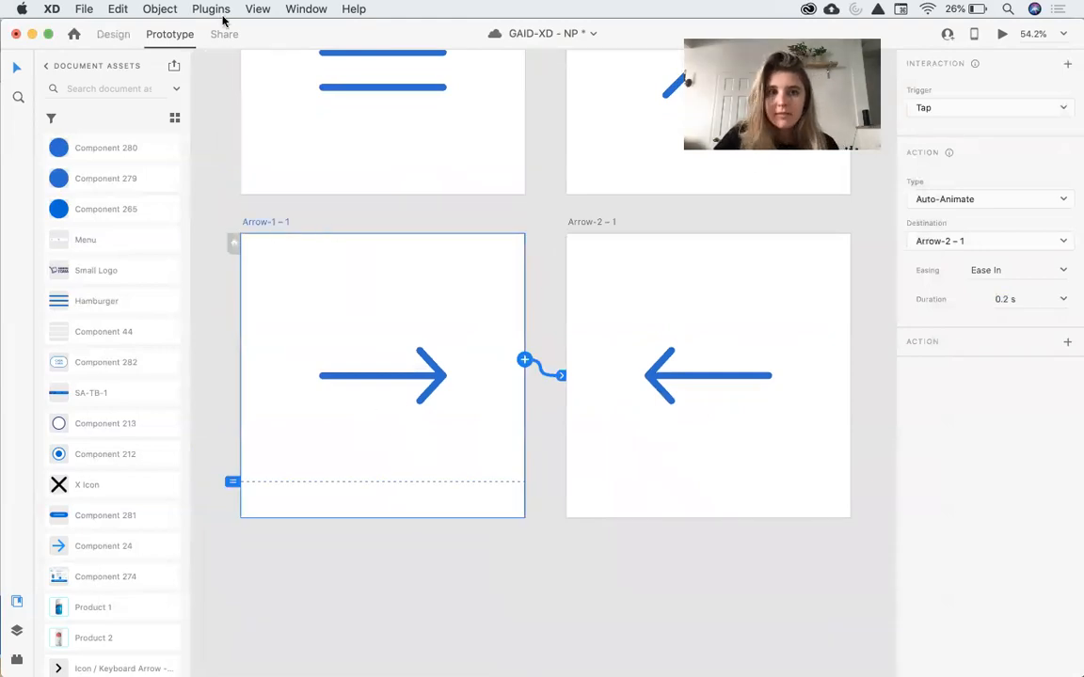
pyautogui.click(112, 34)
pyautogui.moveTo(718, 314); pyautogui.dragTo(634, 428)
pyautogui.press('Delete')
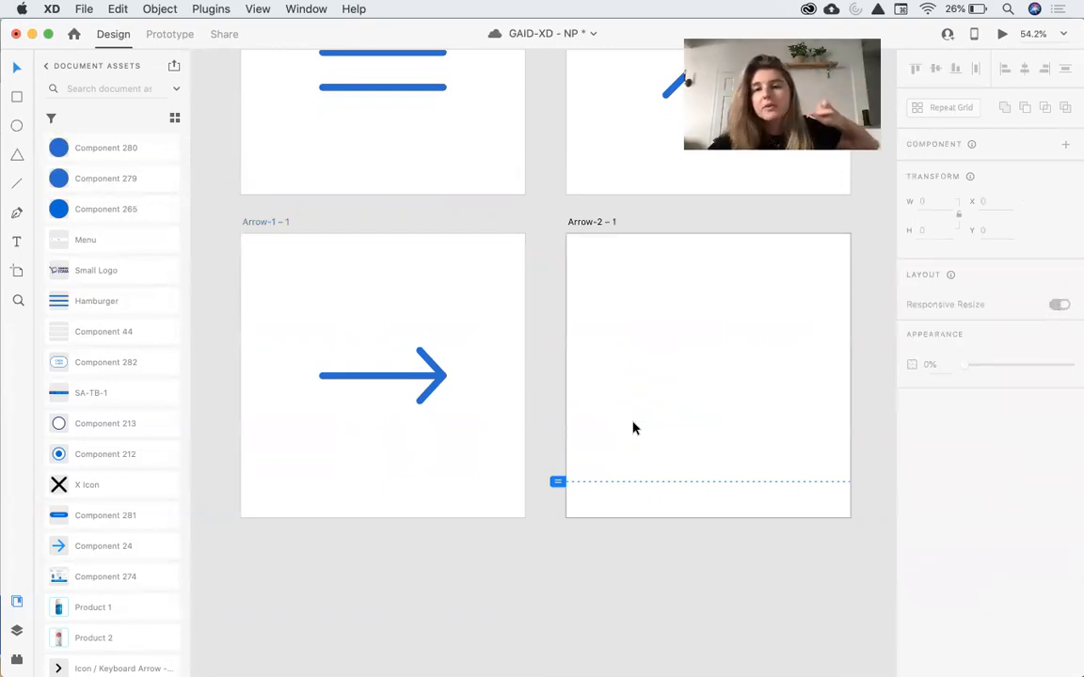
pyautogui.moveTo(457, 344); pyautogui.dragTo(341, 438)
pyautogui.press('super+c')
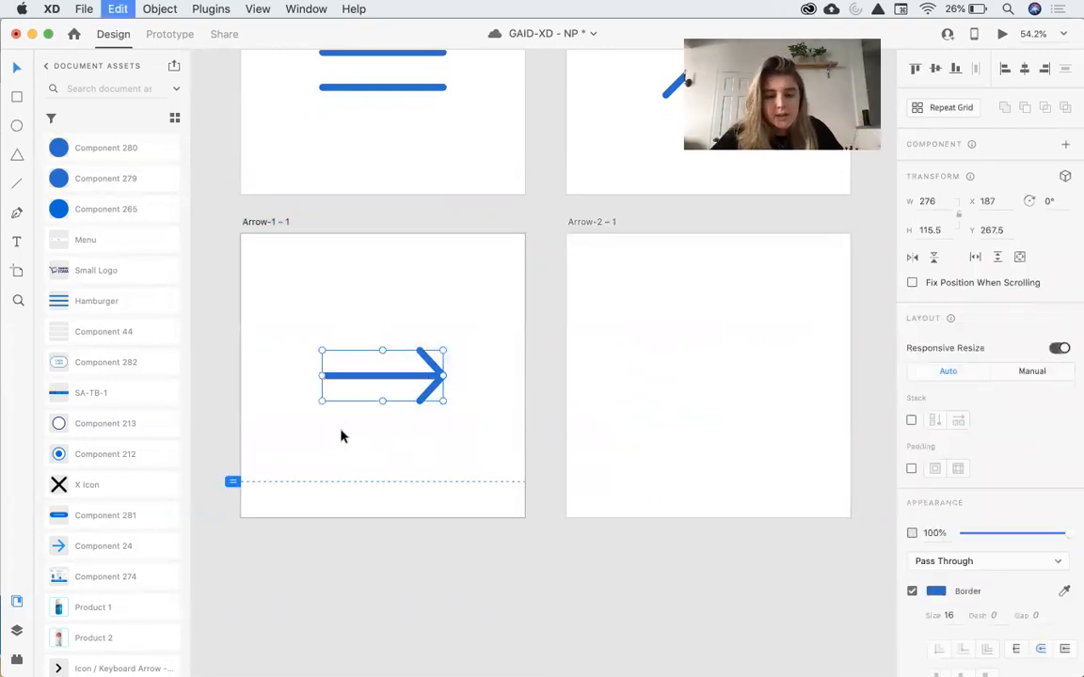
pyautogui.moveTo(414, 381); pyautogui.dragTo(357, 380)
pyautogui.press('super+z')
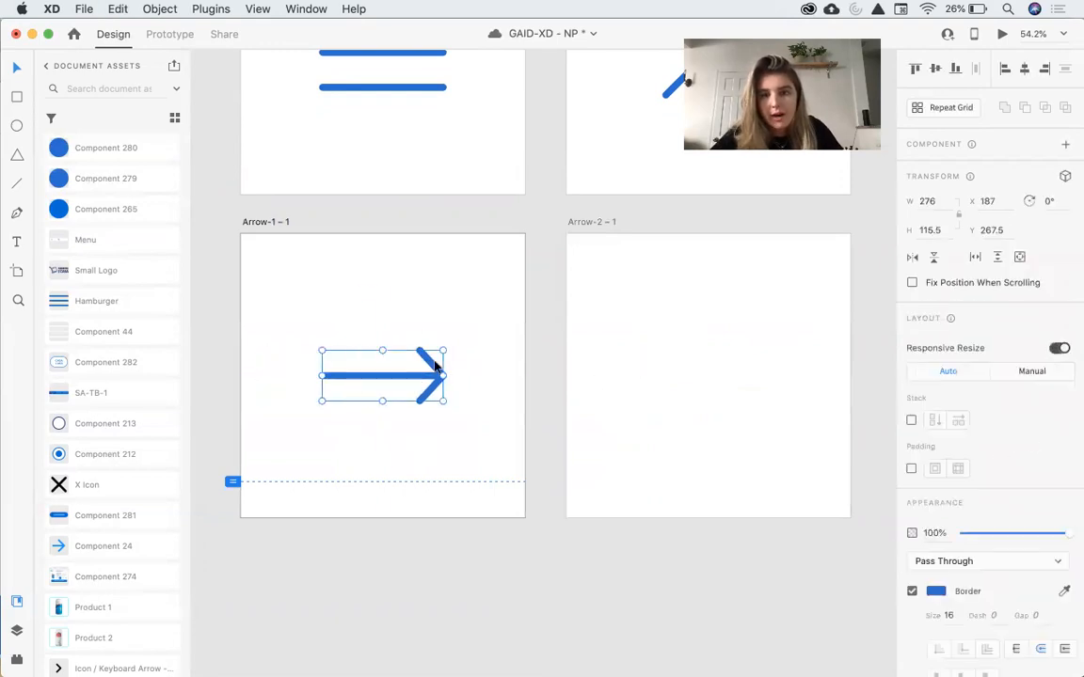
pyautogui.press('super+shift+g')
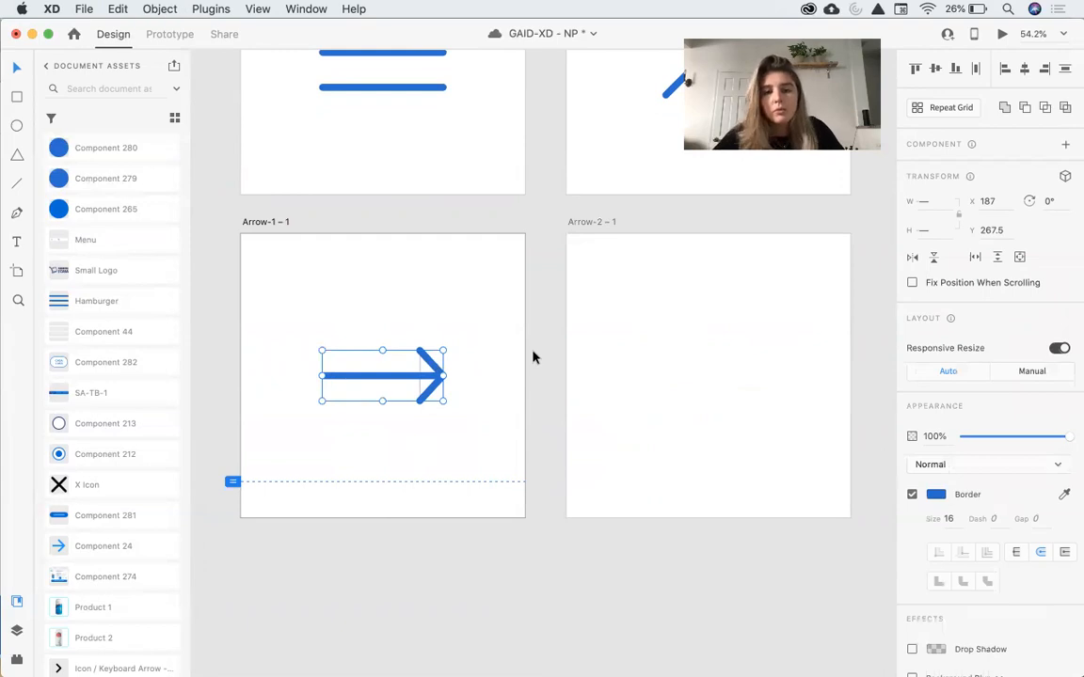
pyautogui.press('super+z')
pyautogui.press('super+z')
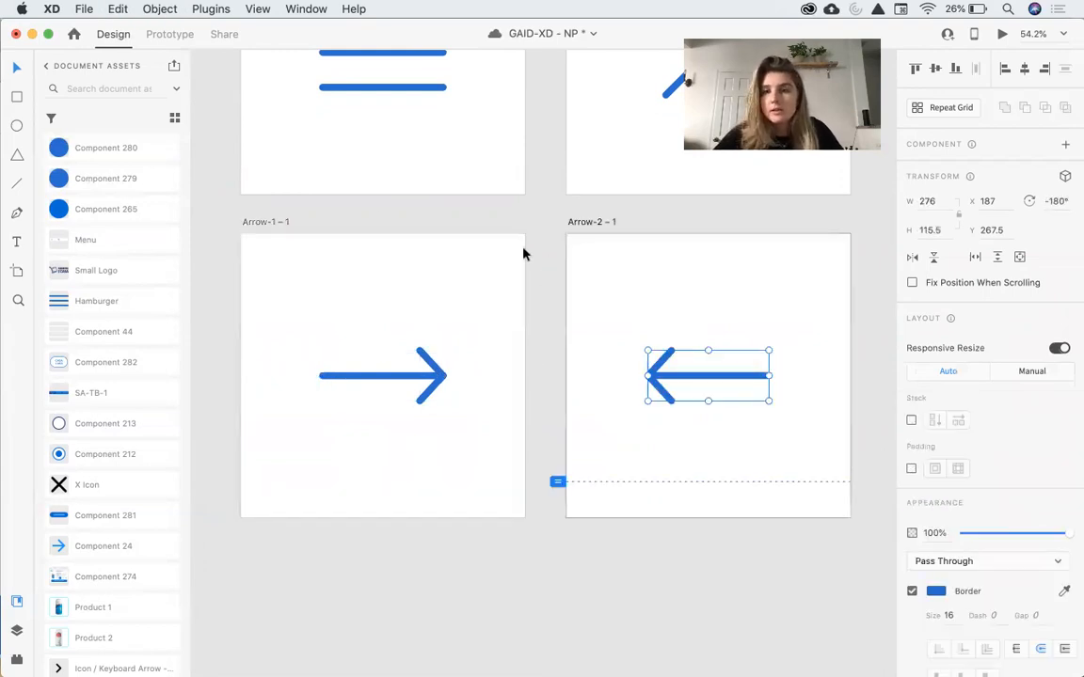
# Preview the arrow transition starting from the Arrow-1 – 1 artboard.
pyautogui.click(260, 223)
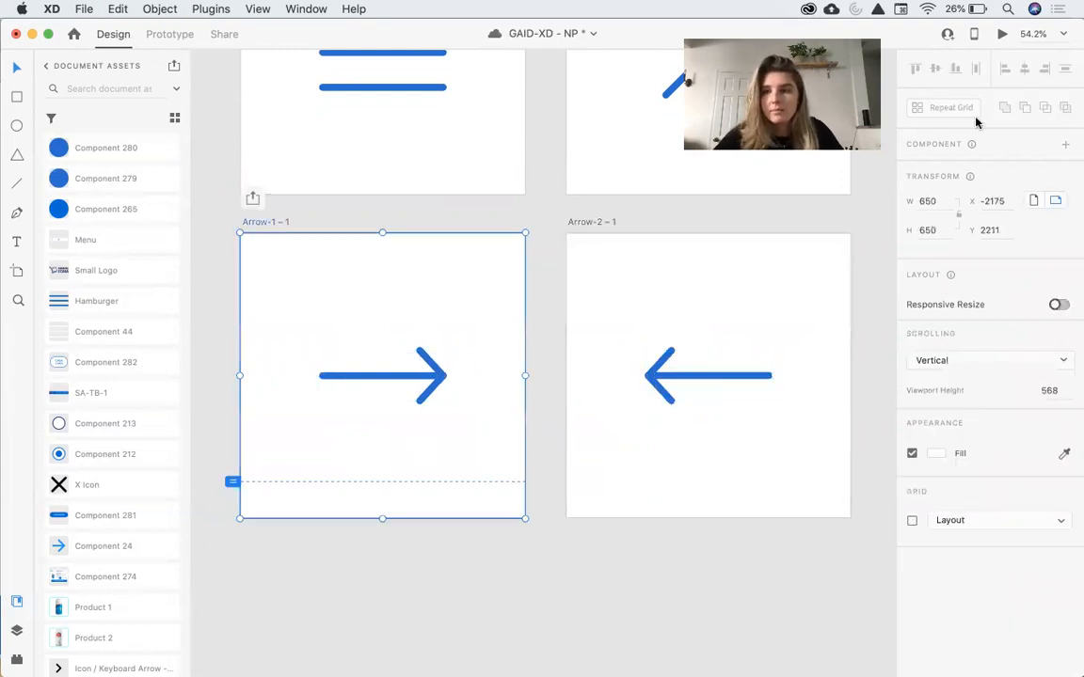
pyautogui.click(179, 38)
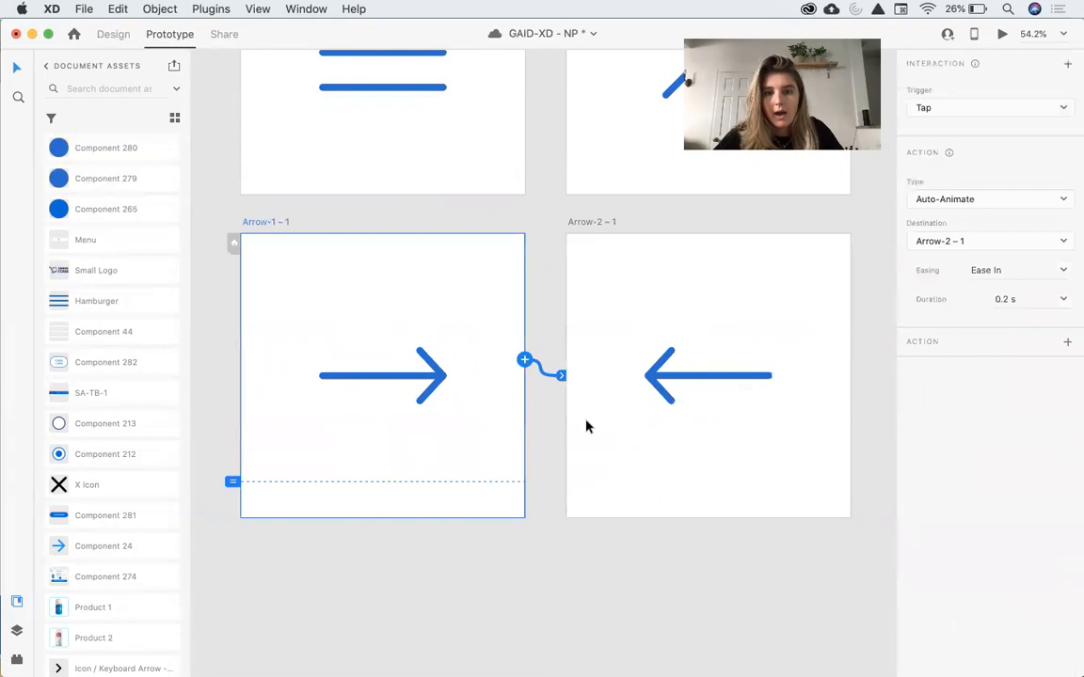
pyautogui.click(1001, 34)
pyautogui.click(754, 451)
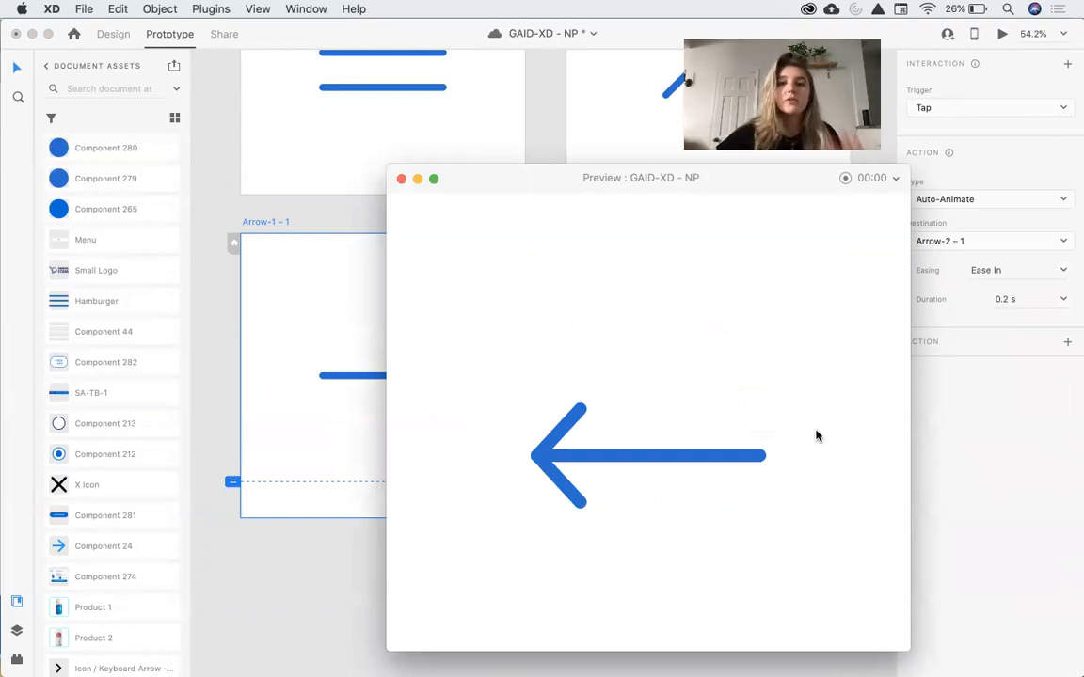
pyautogui.click(401, 178)
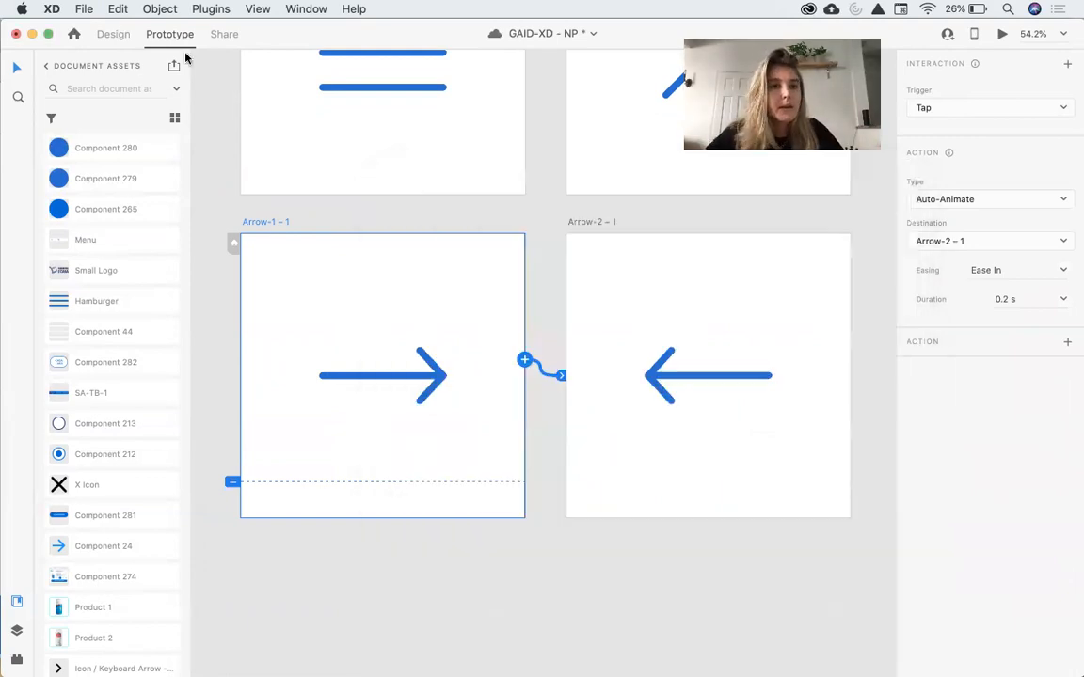
# Delete the left arrow on Arrow-2 – 1 and copy an ungrouped version of the Arrow-1 – 1 arrow.
pyautogui.click(113, 34)
pyautogui.click(728, 343)
pyautogui.click(649, 402)
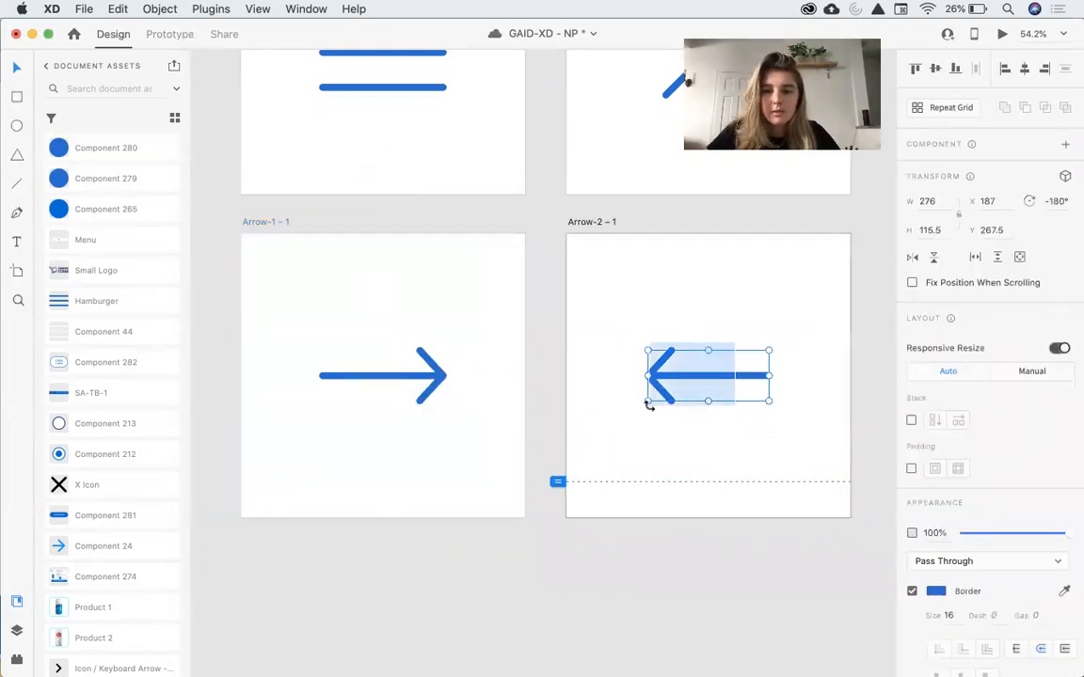
pyautogui.press('Delete')
pyautogui.click(404, 378)
pyautogui.moveTo(439, 380); pyautogui.dragTo(405, 380)
pyautogui.press('super+z')
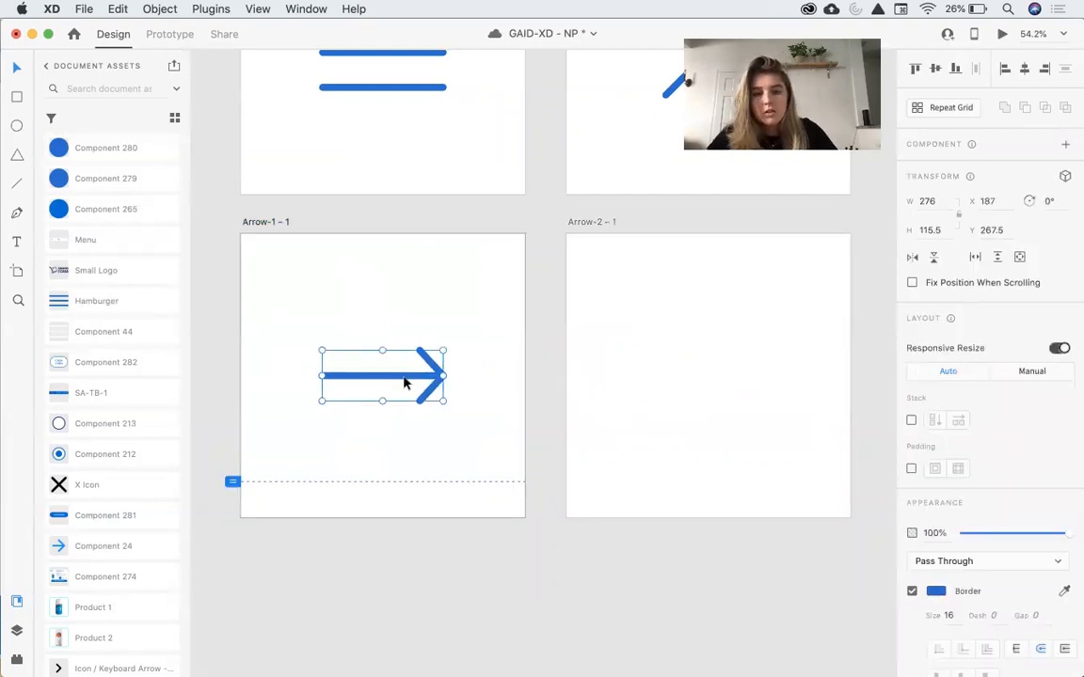
pyautogui.press('shift+super+g')
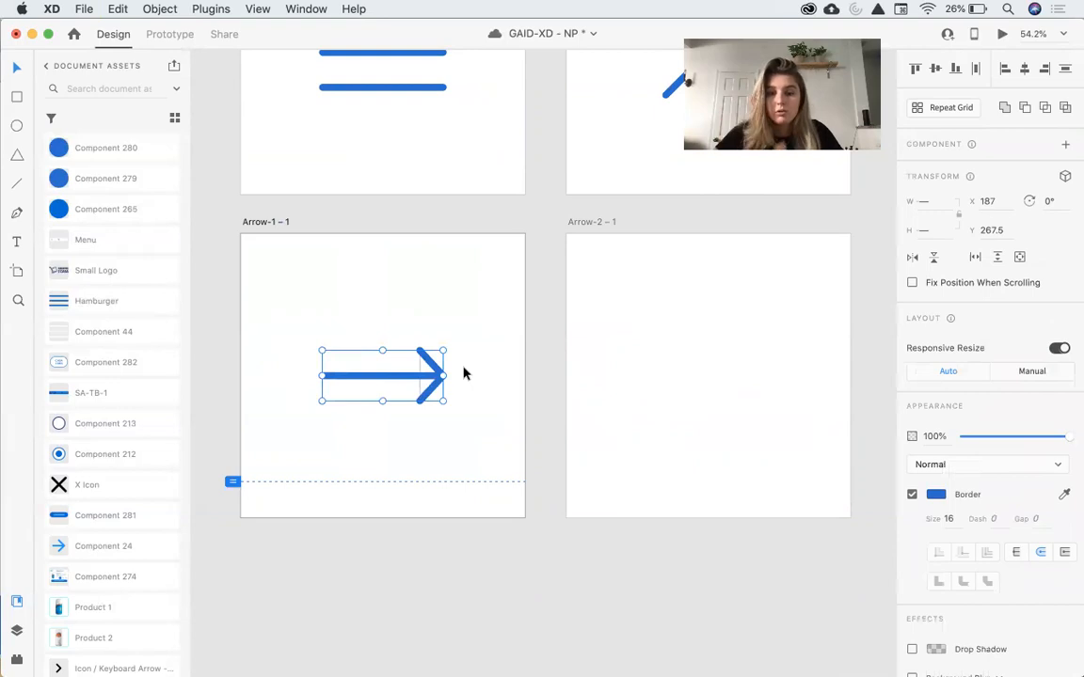
pyautogui.press('super+c')
# Paste the copied arrow into Arrow-2 – 1 and rearrange its pieces so it points left.
pyautogui.click(719, 374)
pyautogui.press('super+v')
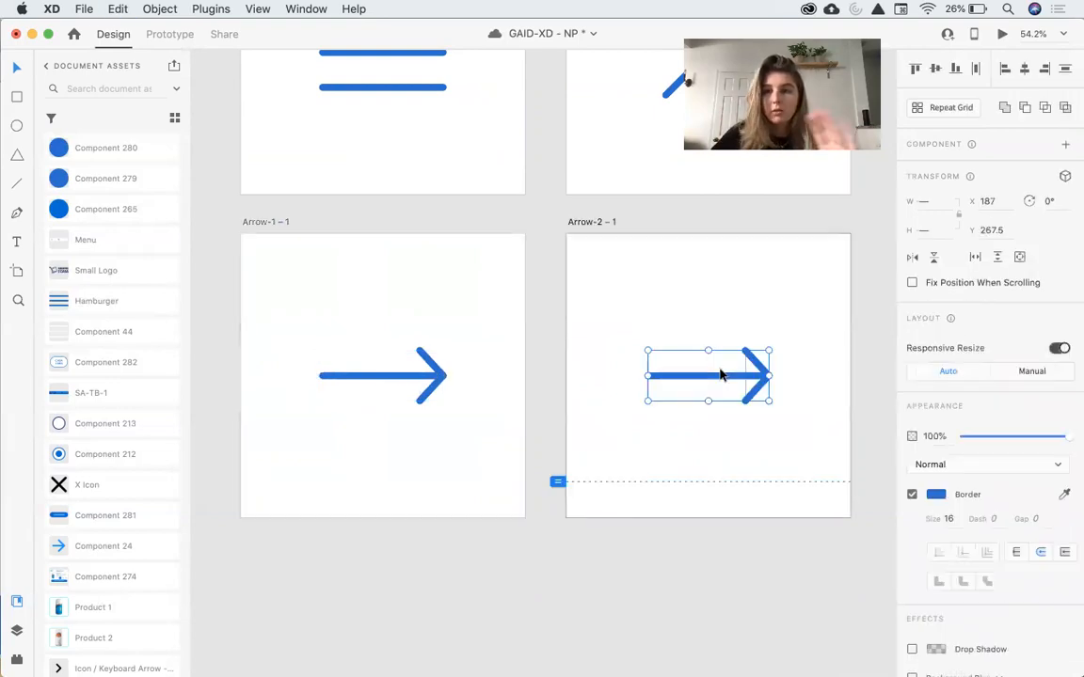
pyautogui.click(741, 355)
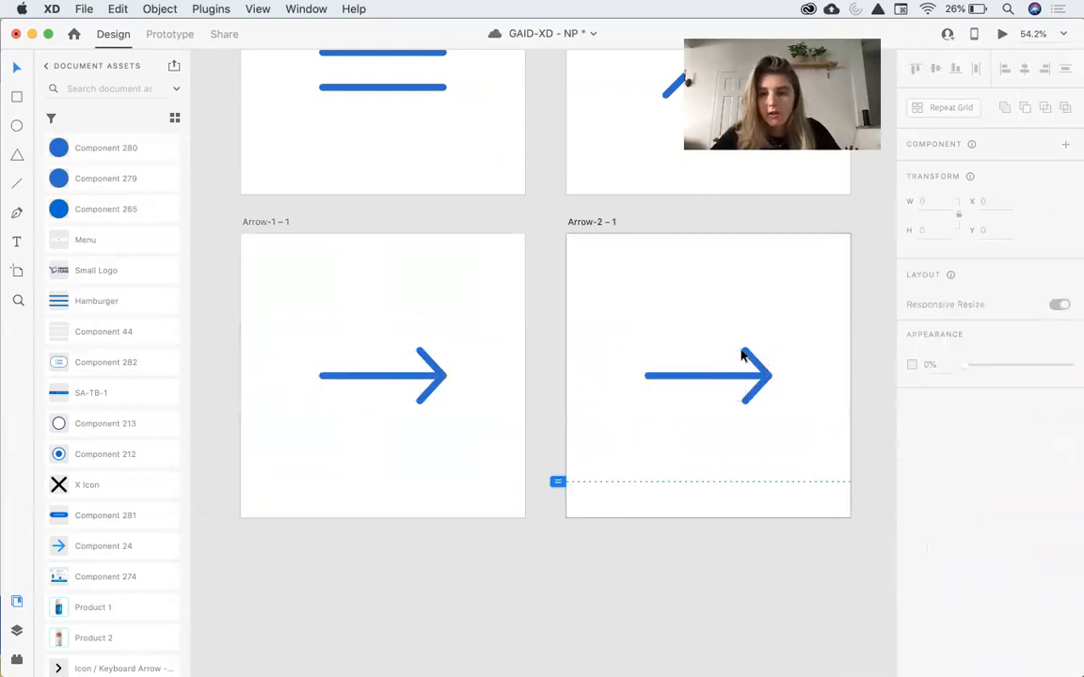
pyautogui.click(754, 363)
pyautogui.moveTo(767, 381); pyautogui.dragTo(677, 376)
pyautogui.click(700, 322)
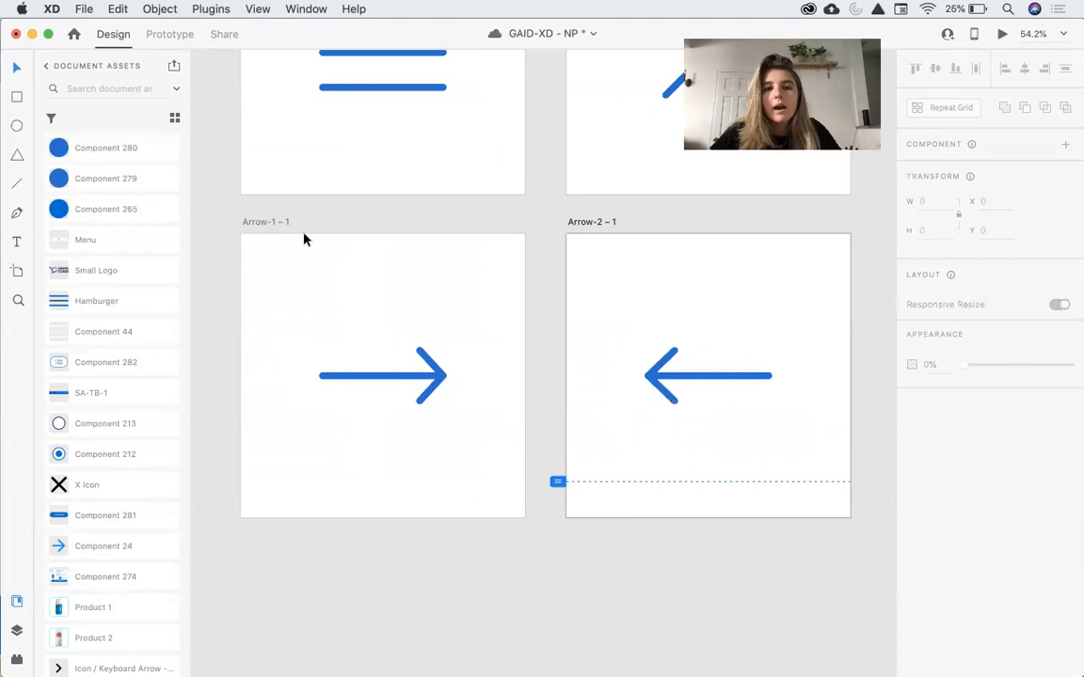
# Preview the auto-animated arrow transition from Arrow-1 – 1 to Arrow-2 – 1.
pyautogui.click(265, 221)
pyautogui.click(1002, 34)
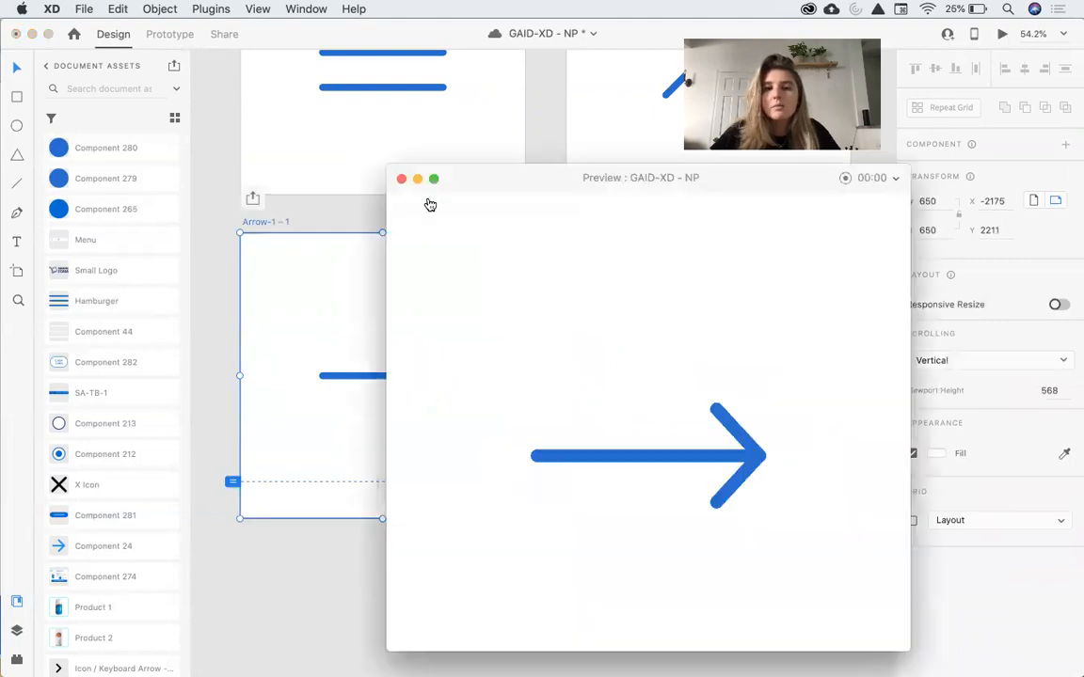
pyautogui.click(400, 179)
pyautogui.click(181, 38)
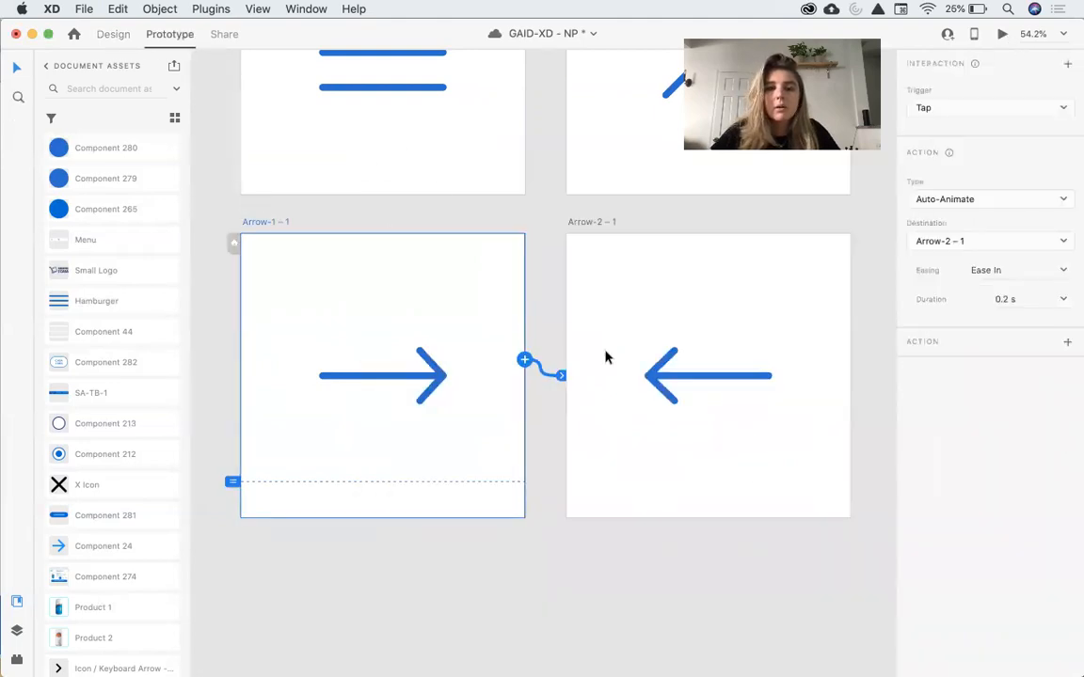
pyautogui.click(1002, 34)
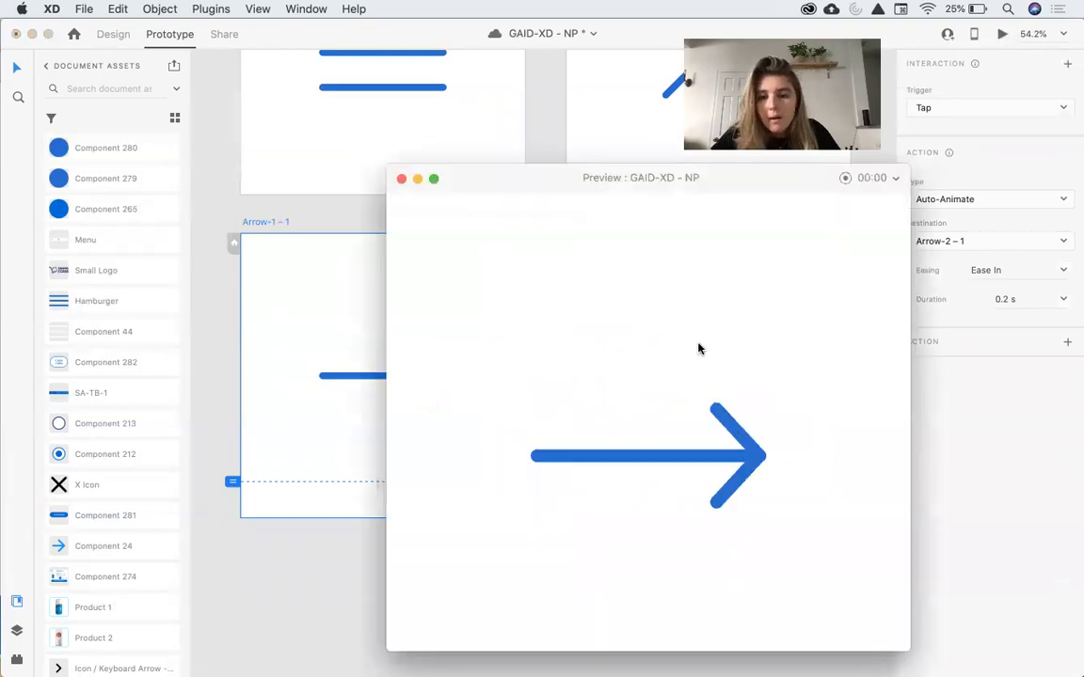
pyautogui.click(698, 349)
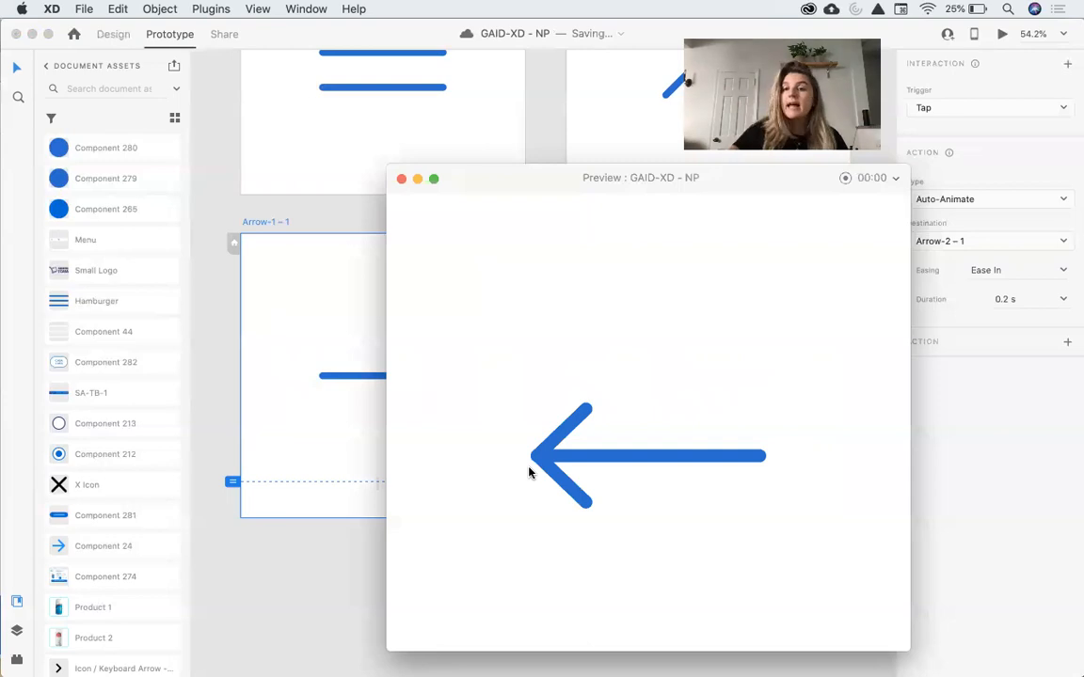
pyautogui.click(401, 179)
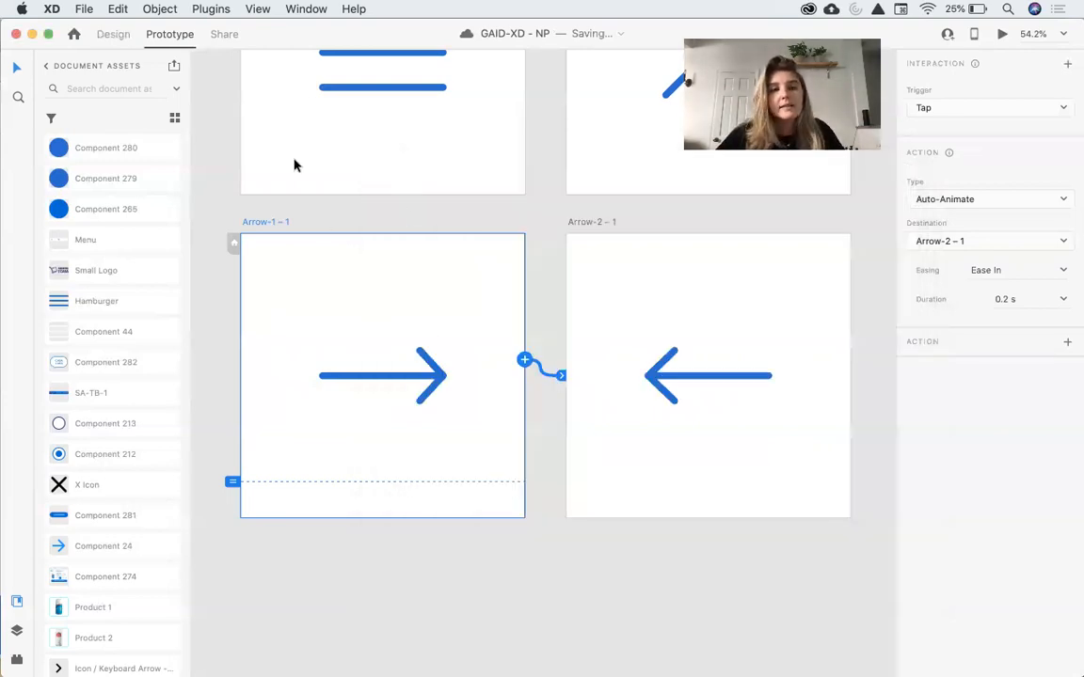
# Replace the Arrow-2 – 1 arrow with a pasted copy of the Arrow-1 – 1 arrow rotated to point left.
pyautogui.click(113, 34)
pyautogui.click(655, 357)
pyautogui.press('Delete')
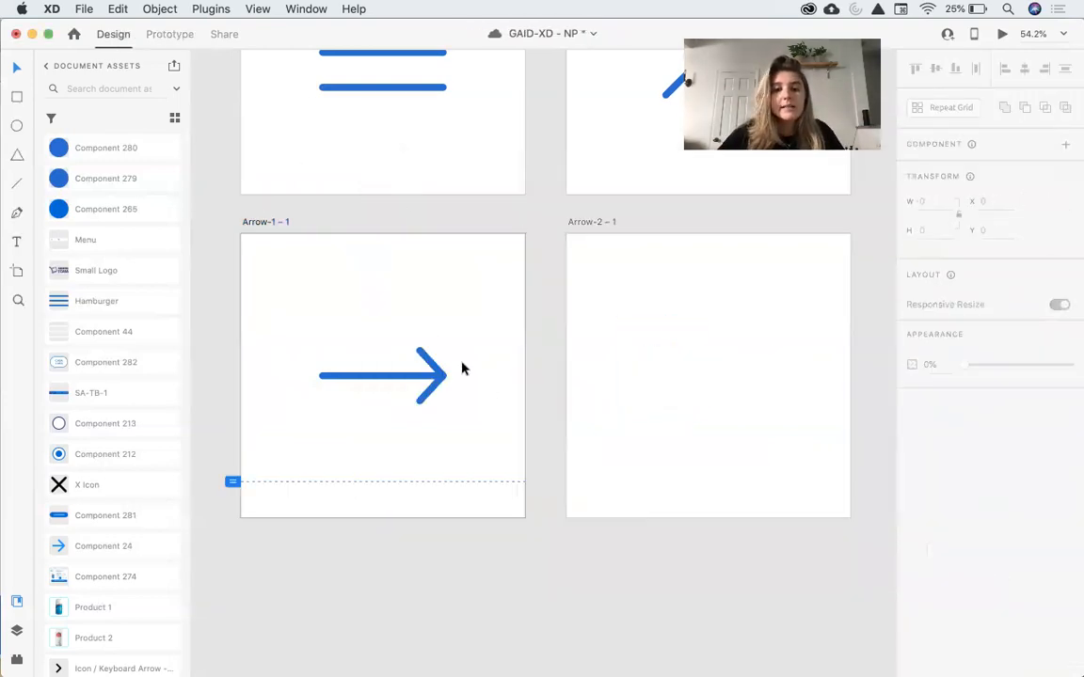
pyautogui.click(442, 380)
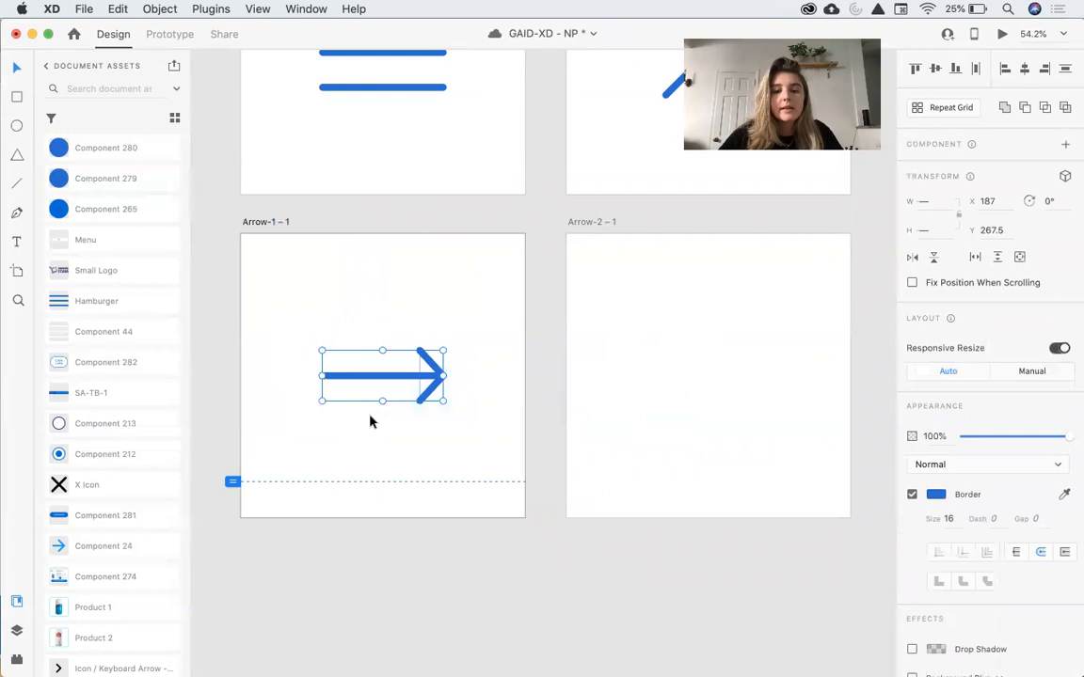
pyautogui.click(644, 399)
pyautogui.press('super+v')
pyautogui.moveTo(774, 347); pyautogui.dragTo(597, 442)
# Preview the rebuilt arrow flip animation starting from Arrow-1 – 1, then close the preview.
pyautogui.click(289, 224)
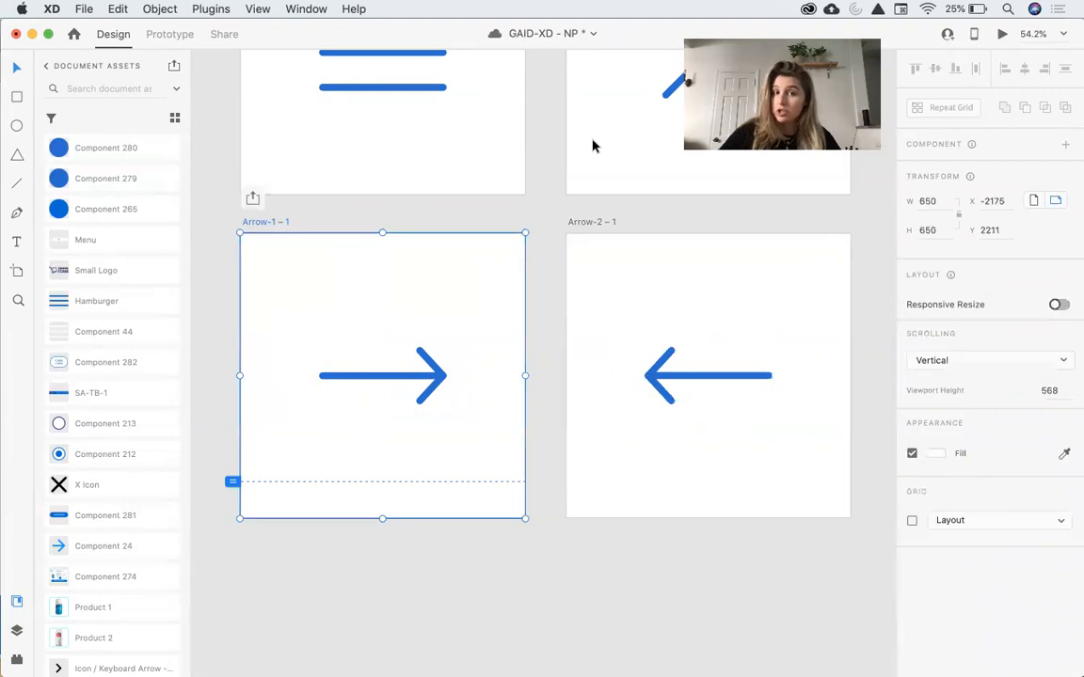
pyautogui.click(1002, 34)
pyautogui.click(646, 454)
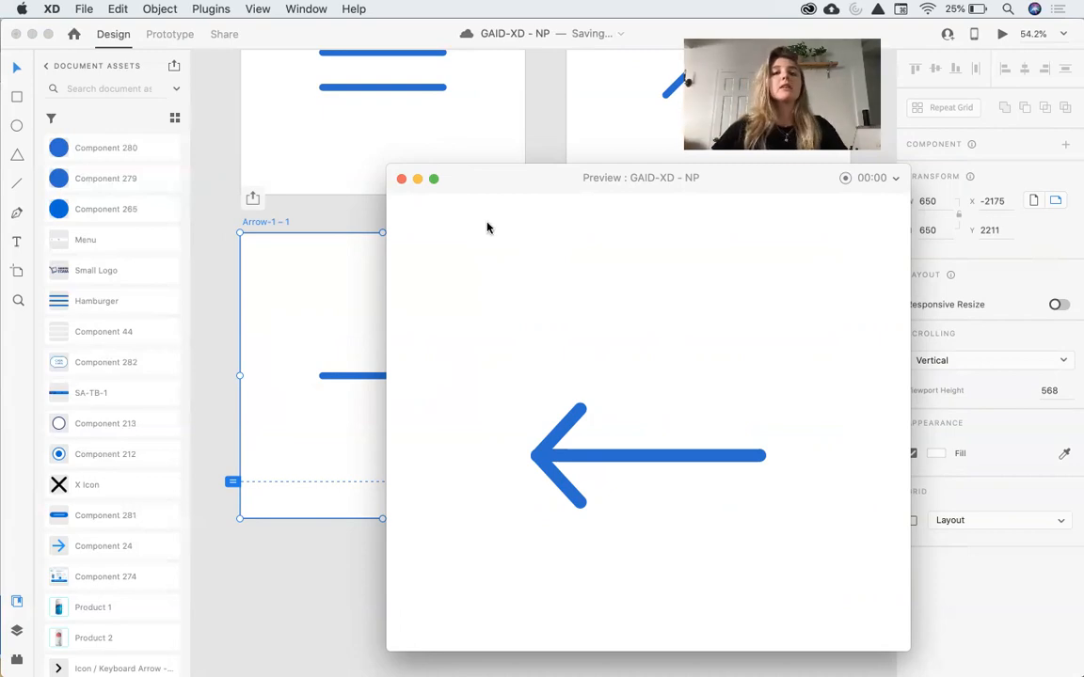
pyautogui.click(401, 179)
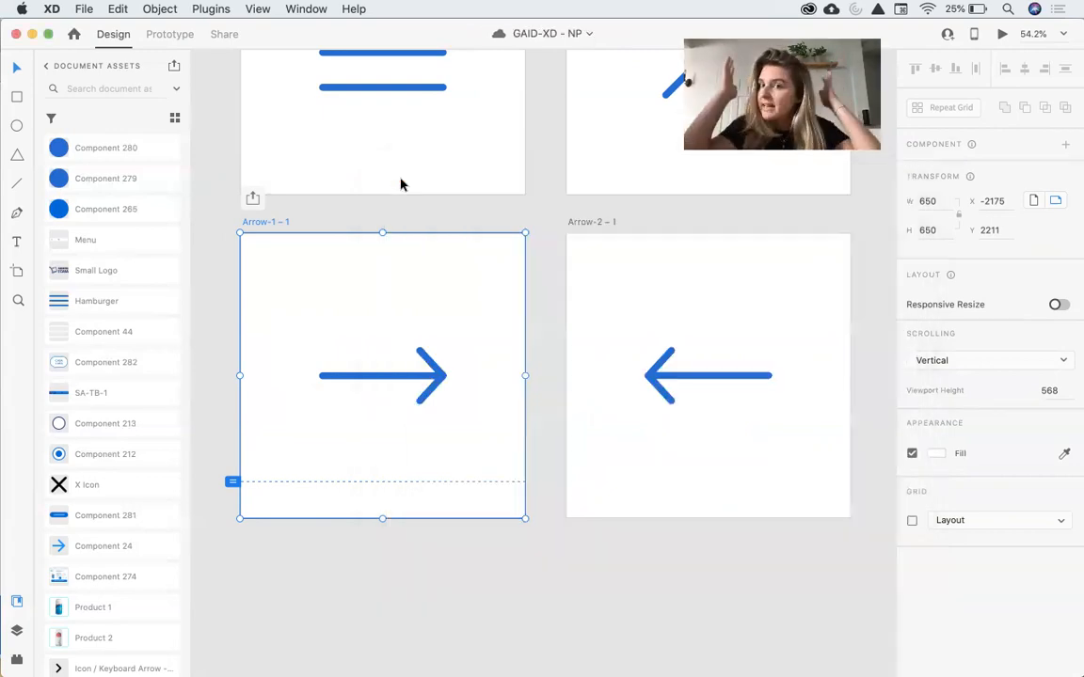